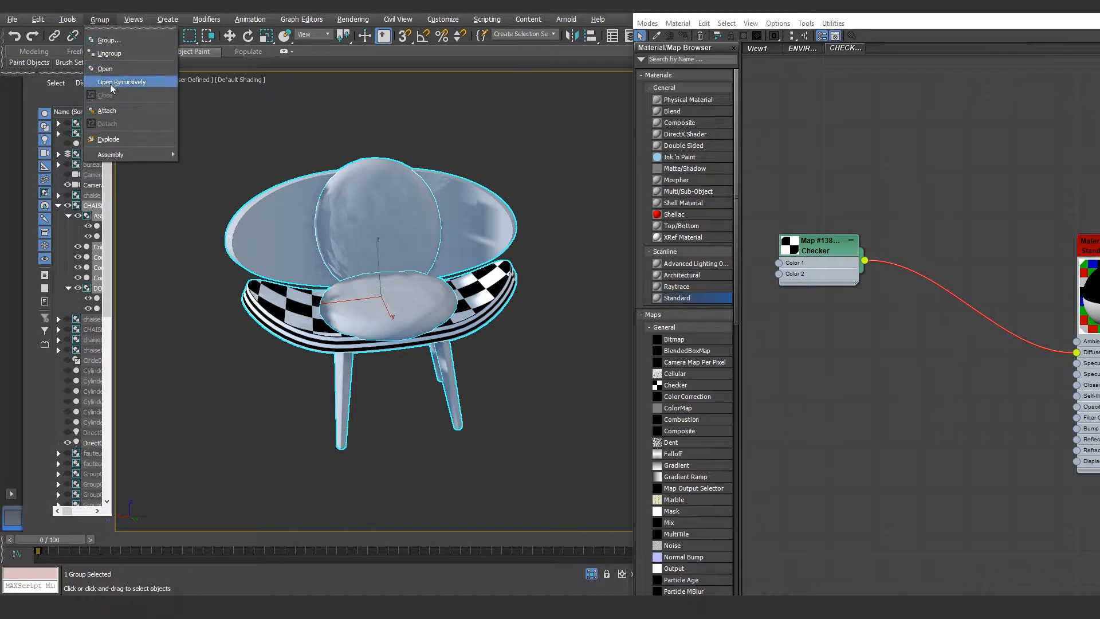
Step: Open the chair group recursively and create a new material editor view named CHAISE
left_click(110, 83)
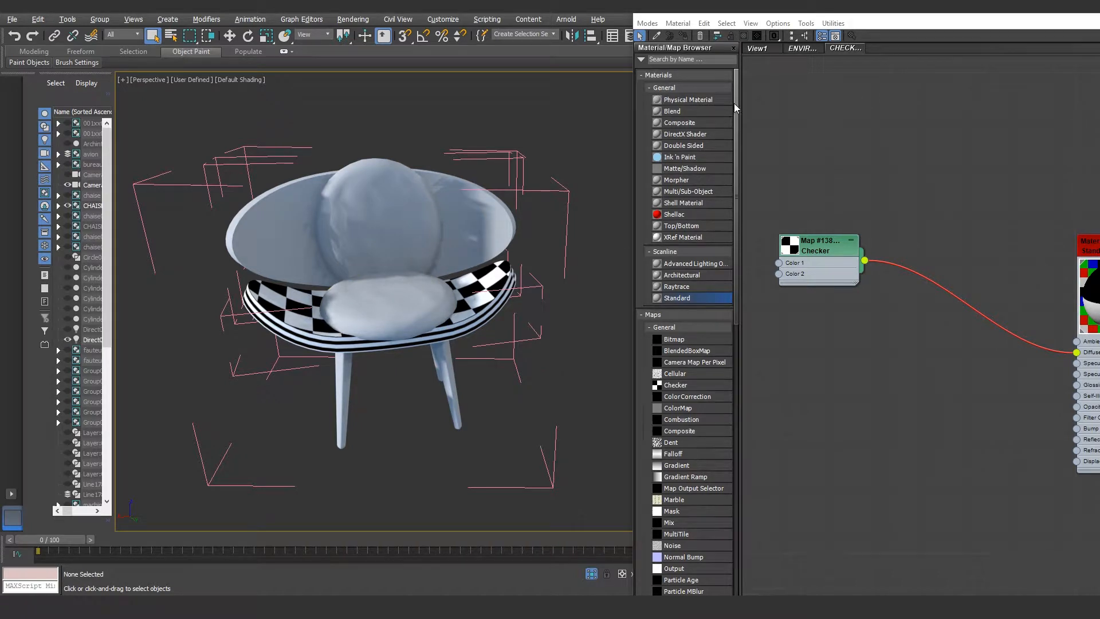
right_click(886, 49)
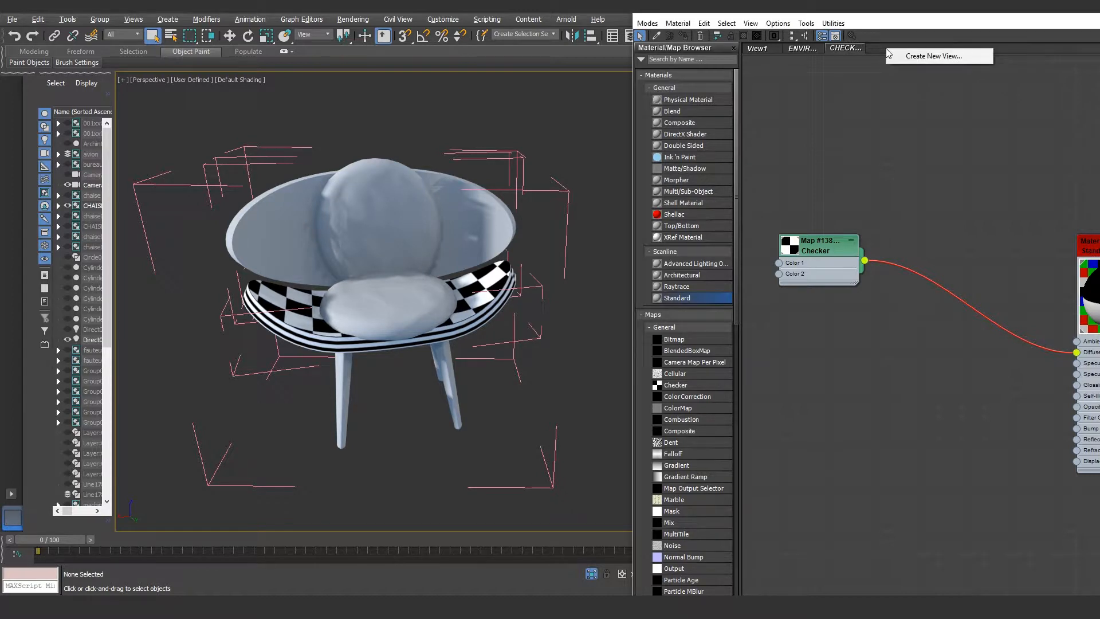
left_click(927, 57)
type("CHAISE")
key("Return")
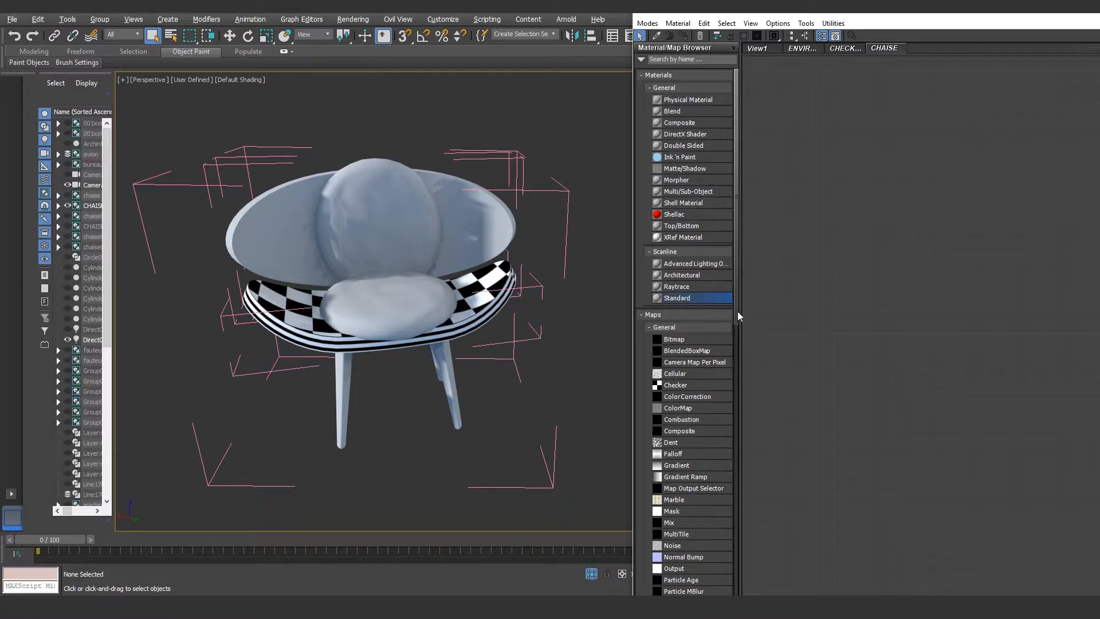
Step: Add a Standard material to the CHAISE view and show its parameters in the maximized material editor
left_click_drag(999, 85, 998, 85)
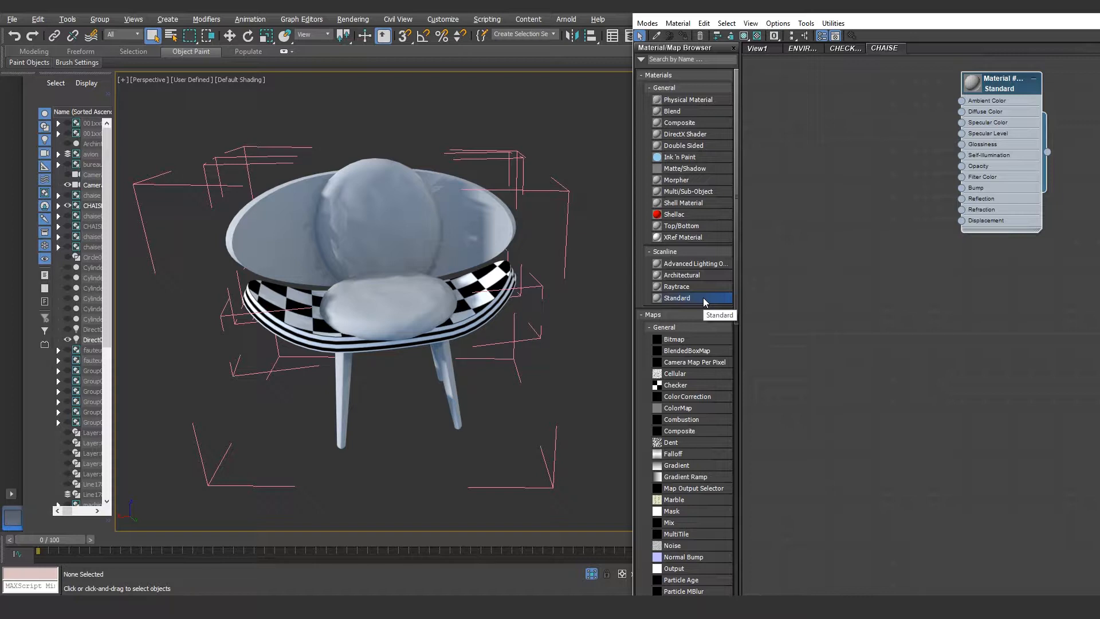
double_click(1008, 16)
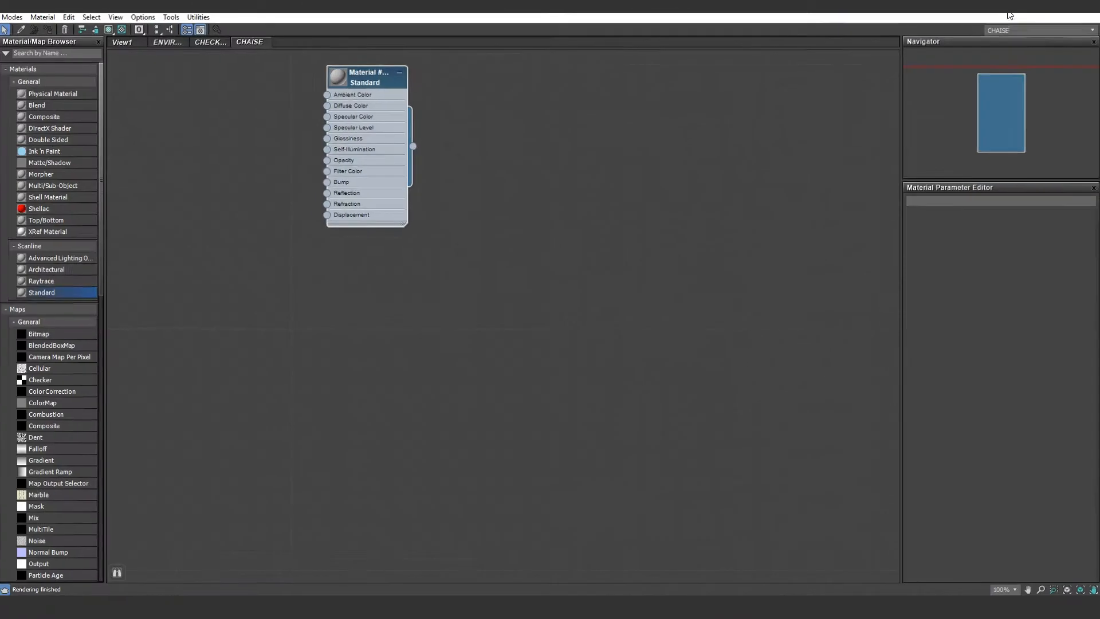
double_click(367, 81)
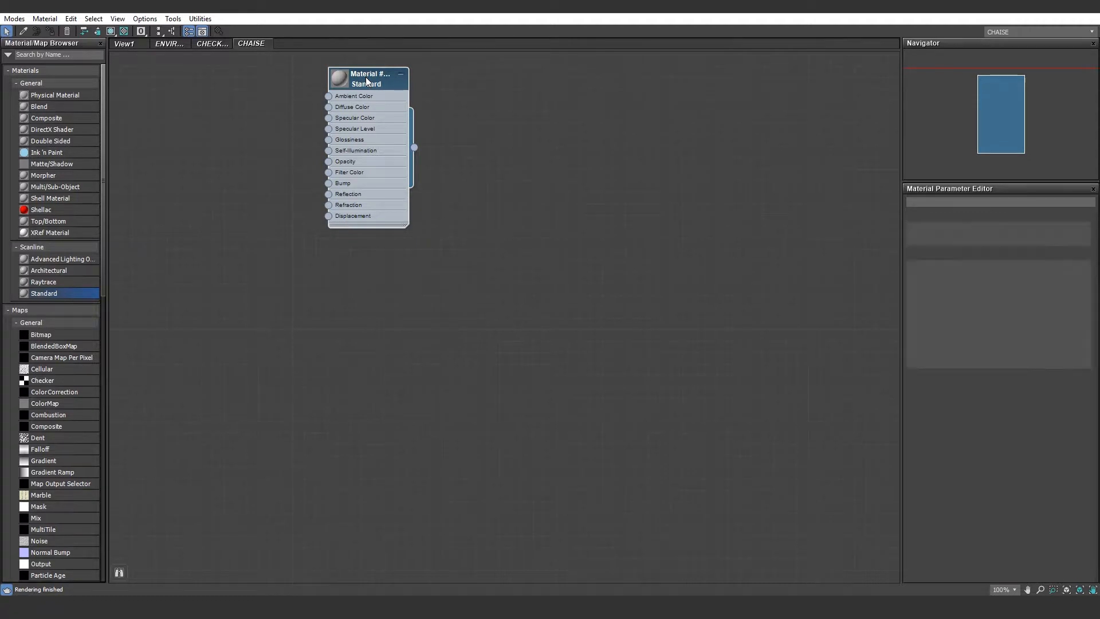
middle_click_drag(453, 136, 573, 258)
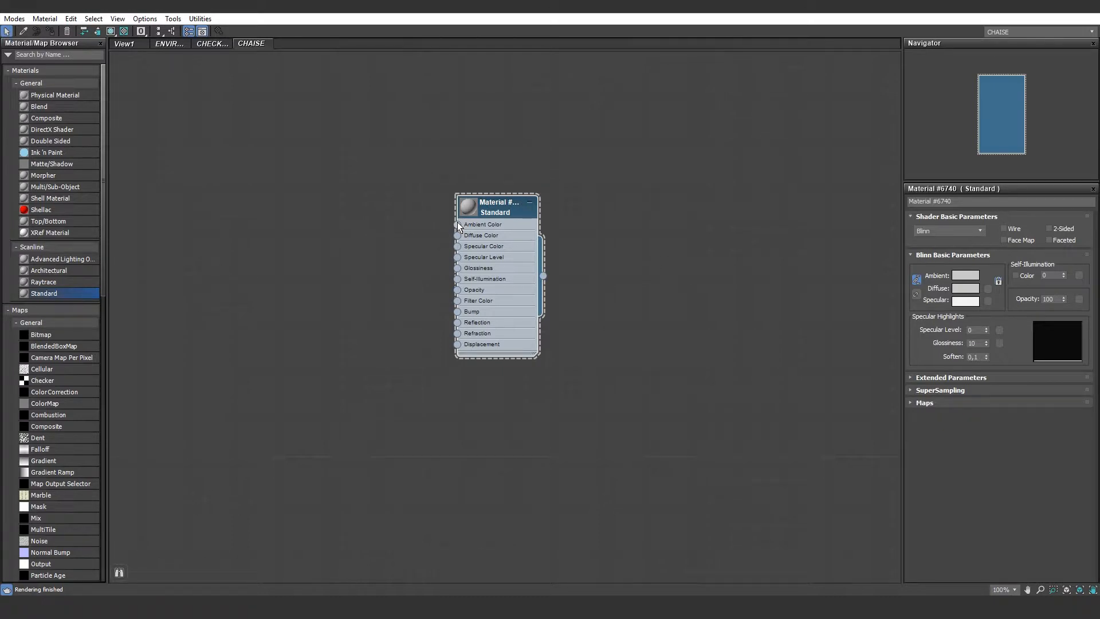
left_click(916, 279)
left_click(917, 282)
Step: Open a separate preview window for the Standard material, enlarge it and place it beside the node
right_click(485, 207)
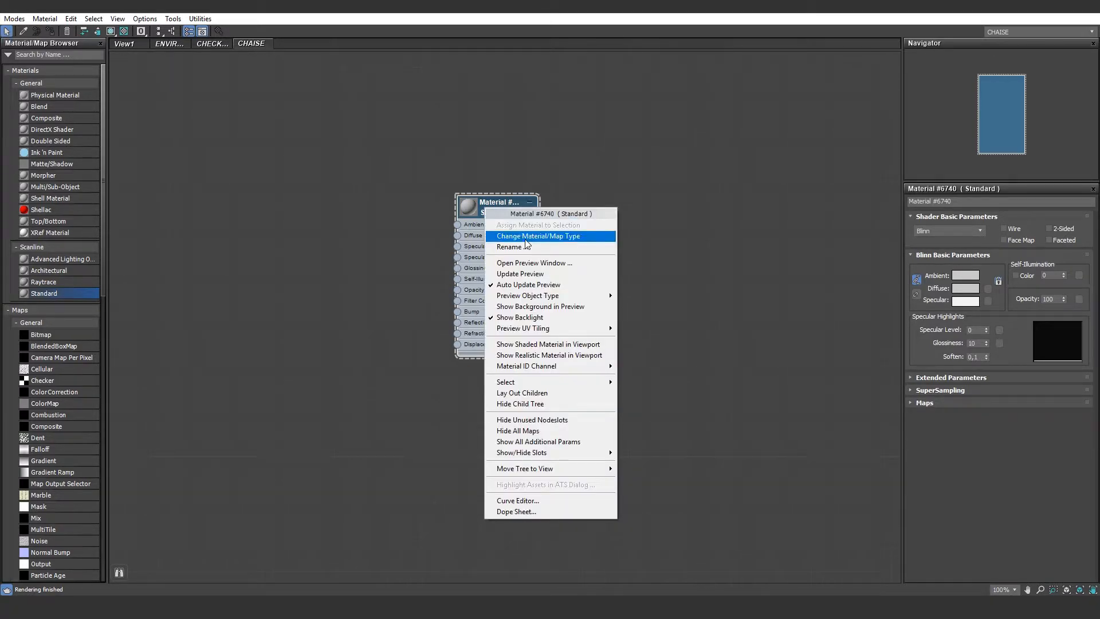
left_click(526, 266)
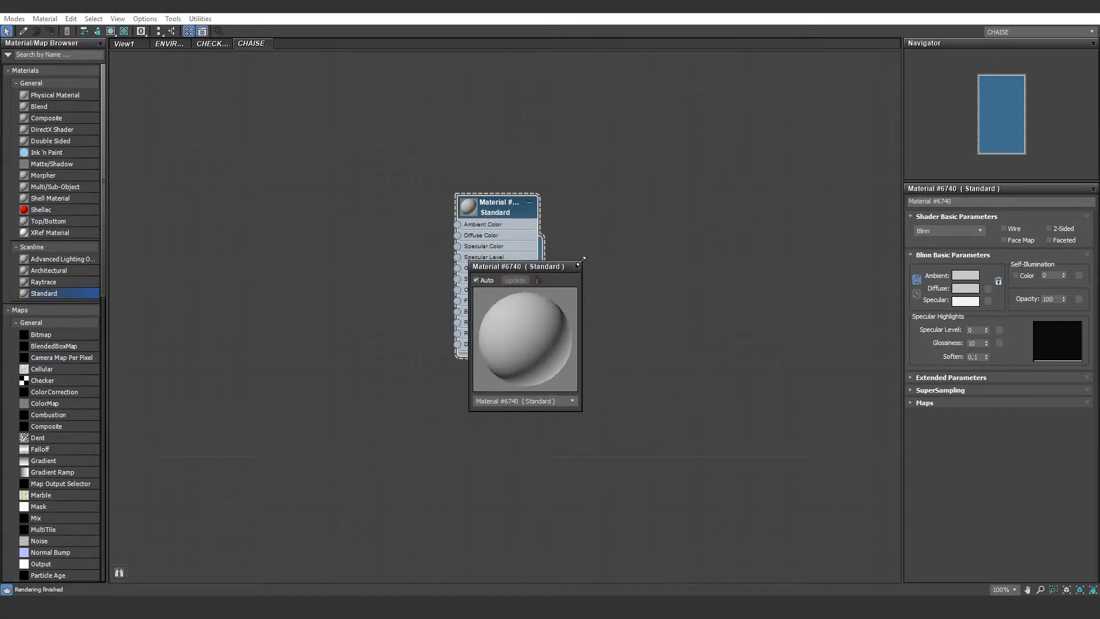
left_click_drag(601, 236, 665, 164)
left_click_drag(589, 174, 730, 119)
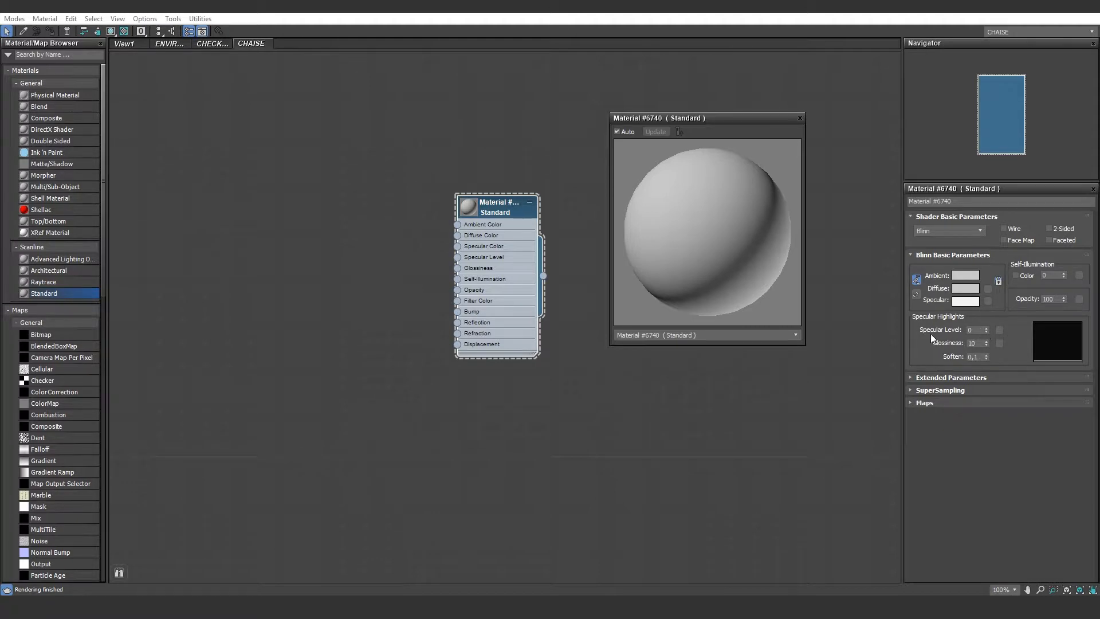
Step: Raise the material's specular level to 112 and set its specular color to pure red (255, 0, 0)
left_click_drag(986, 330, 999, 266)
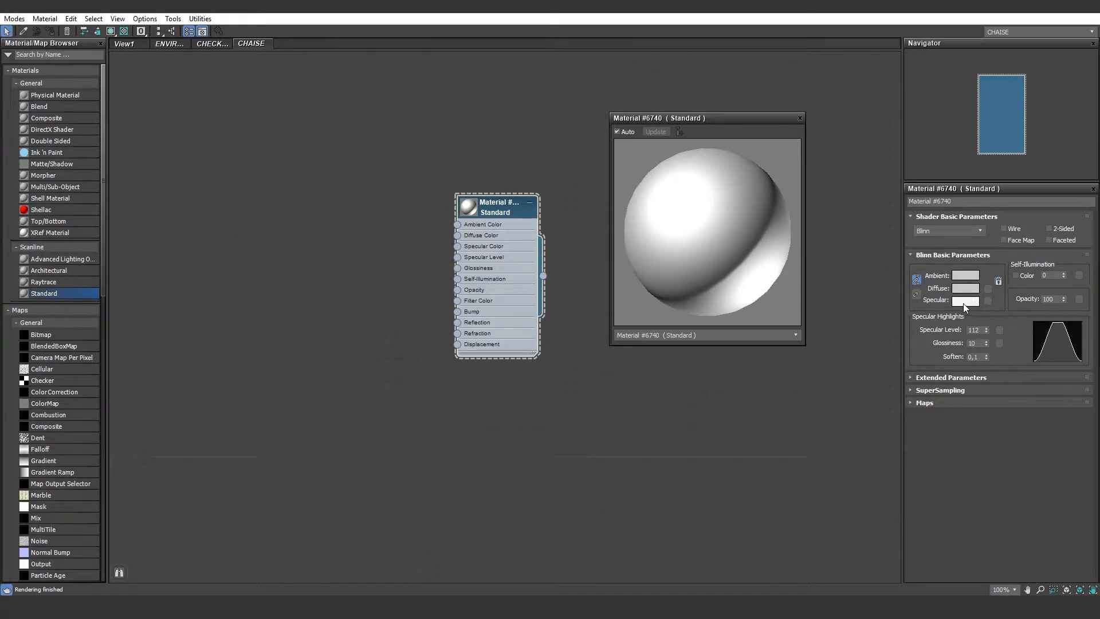
left_click(964, 302)
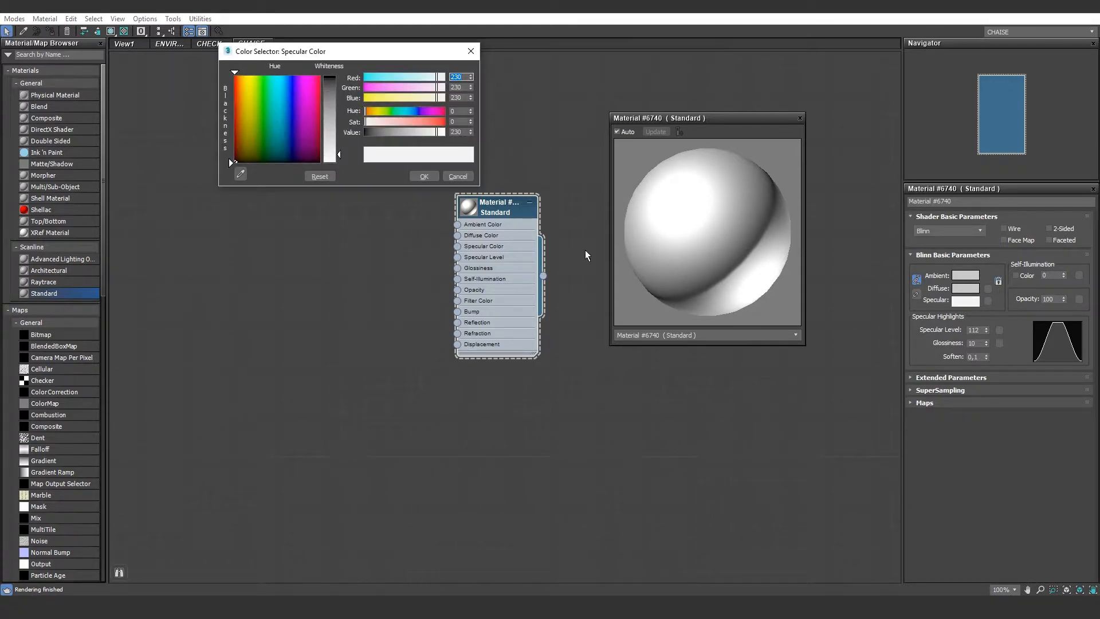
left_click_drag(317, 92, 333, 75)
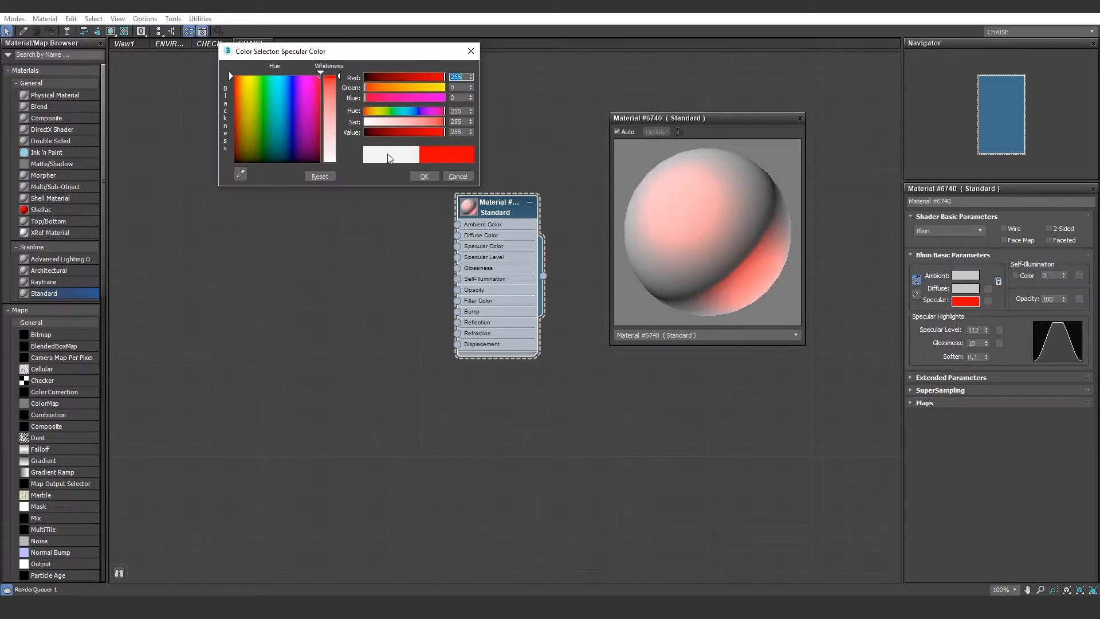
left_click(427, 177)
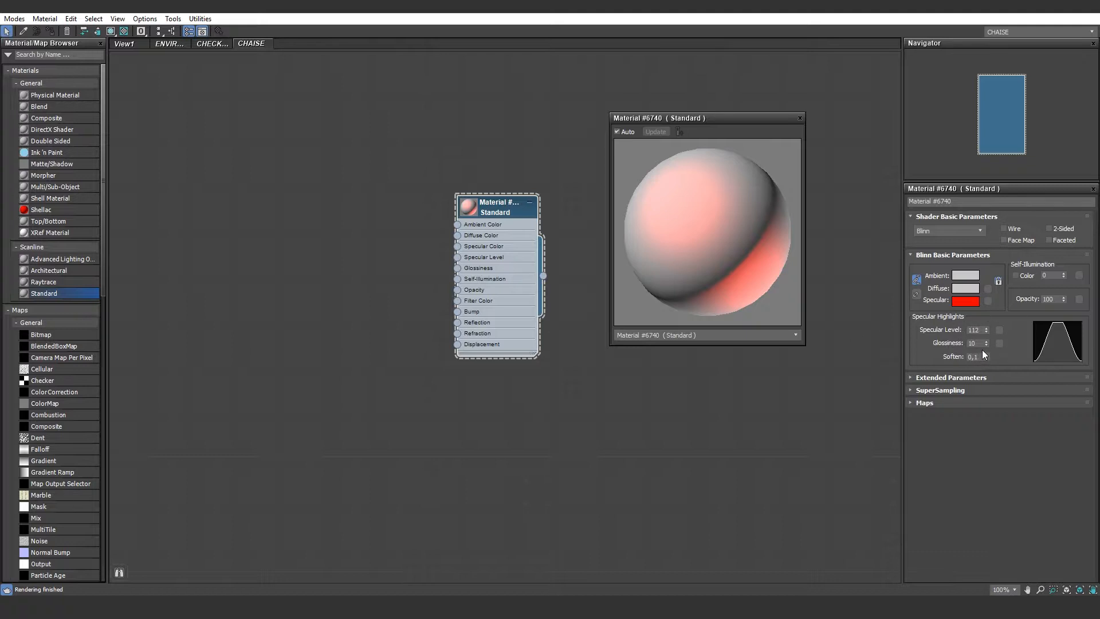
Step: Try weaker and stronger specular highlights, ending with specular level 99 and glossiness 48
left_click_drag(987, 332, 983, 376)
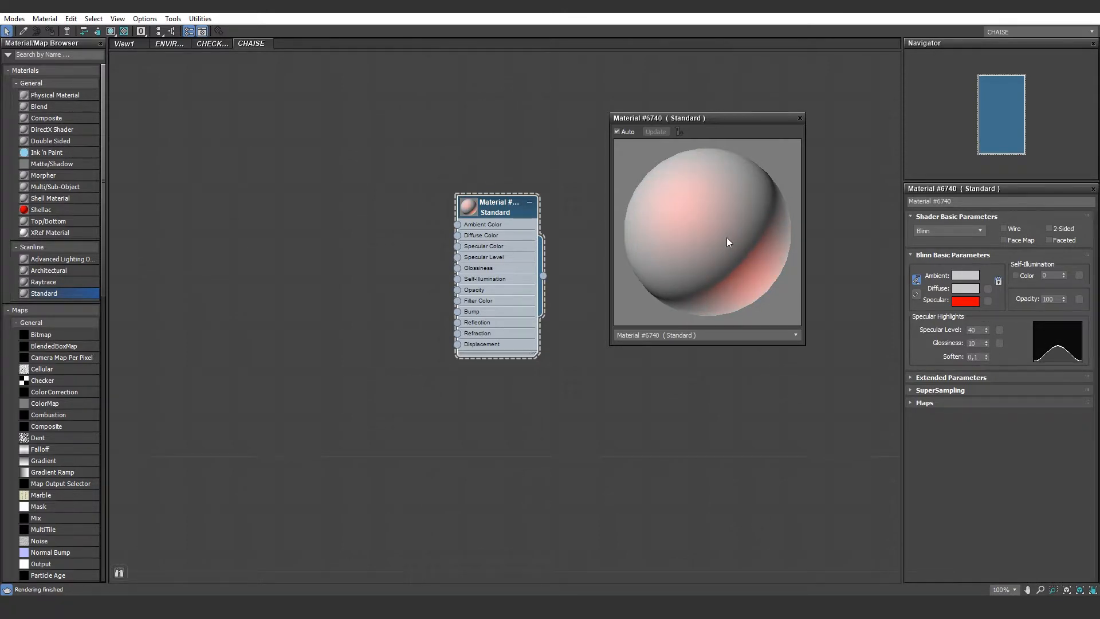
left_click_drag(985, 331, 988, 299)
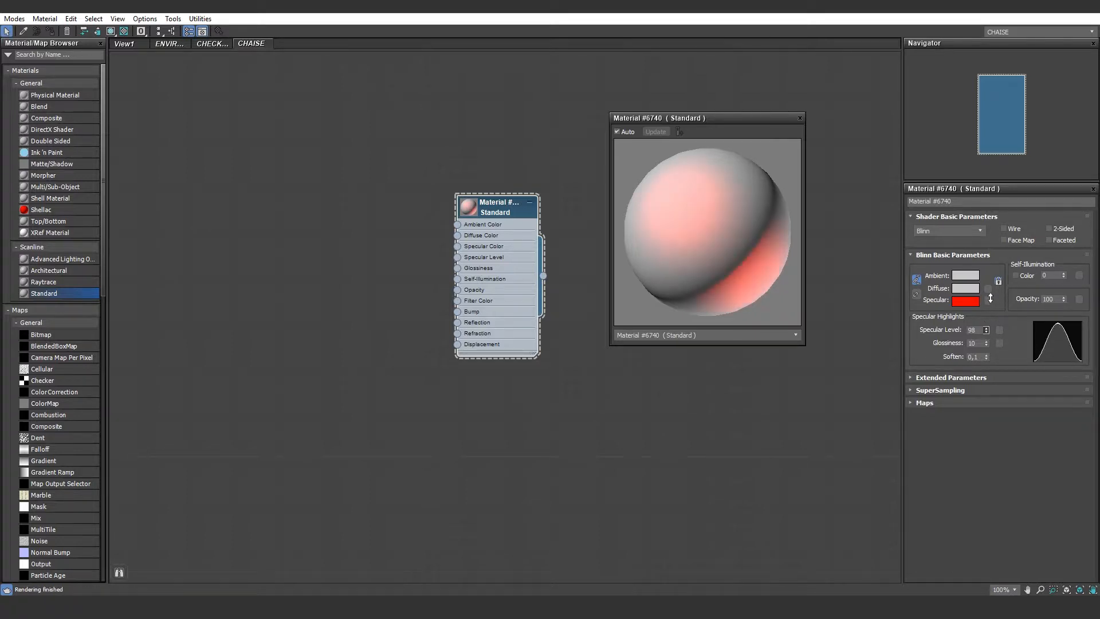
left_click_drag(985, 346, 986, 330)
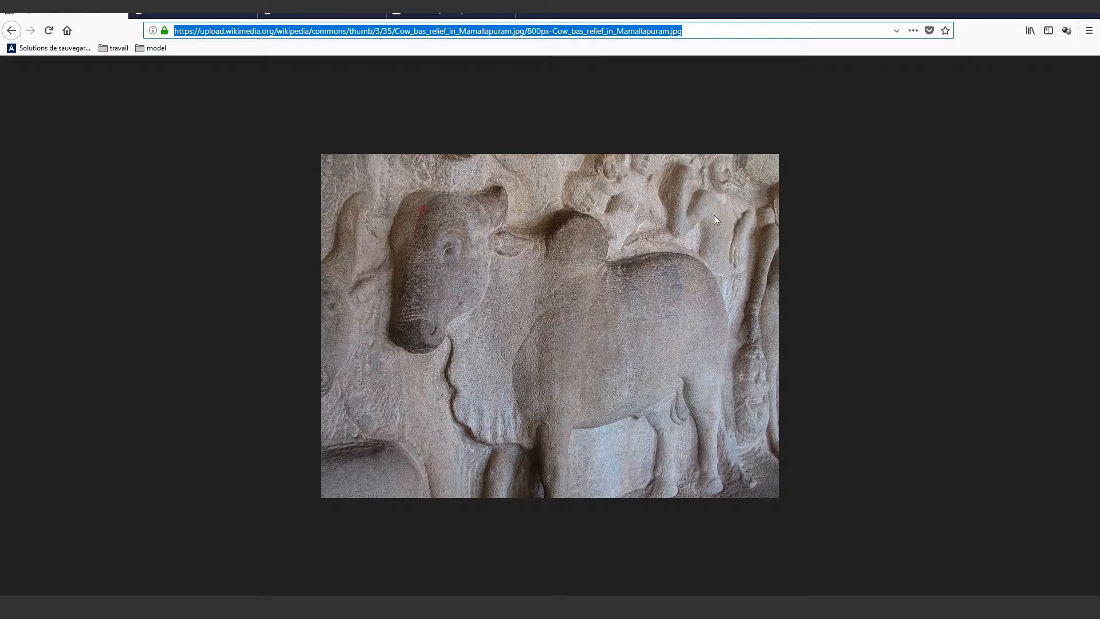
Step: In the web browser, examine the displacement map and normal map image results and the Wikipedia normal mapping example, then return to the material editor
key("alt+Tab")
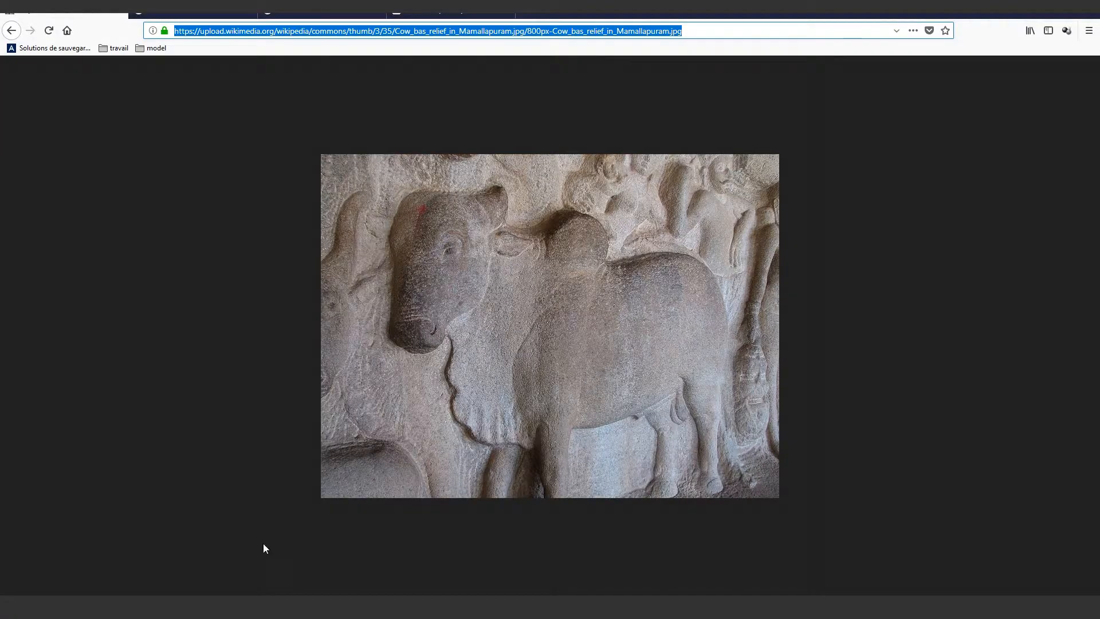
key("alt+Left")
left_click(338, 10)
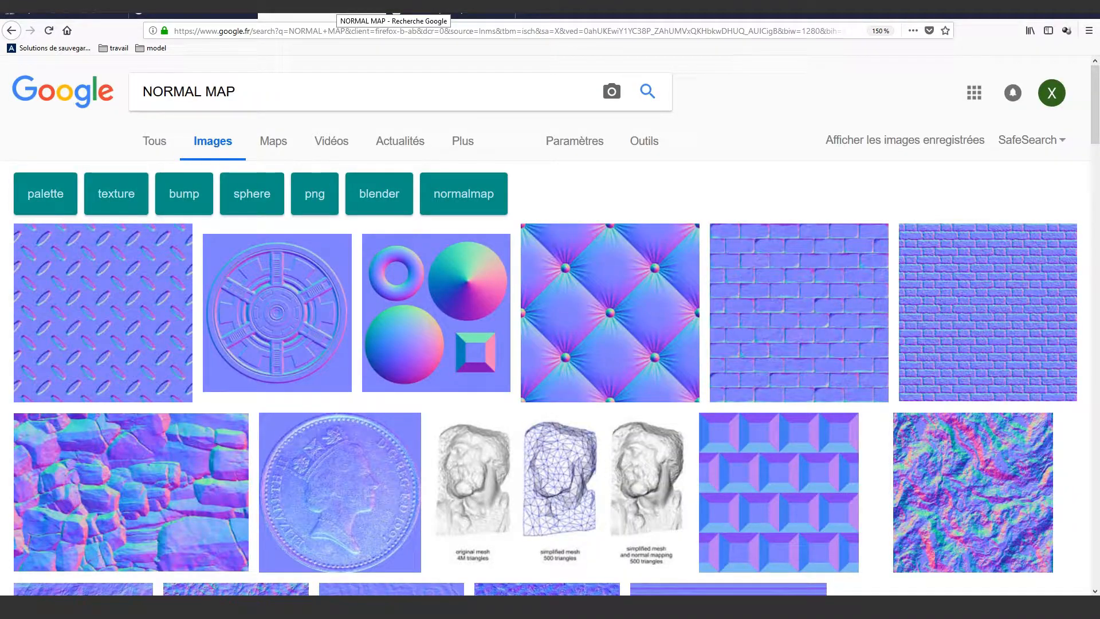
left_click(192, 8)
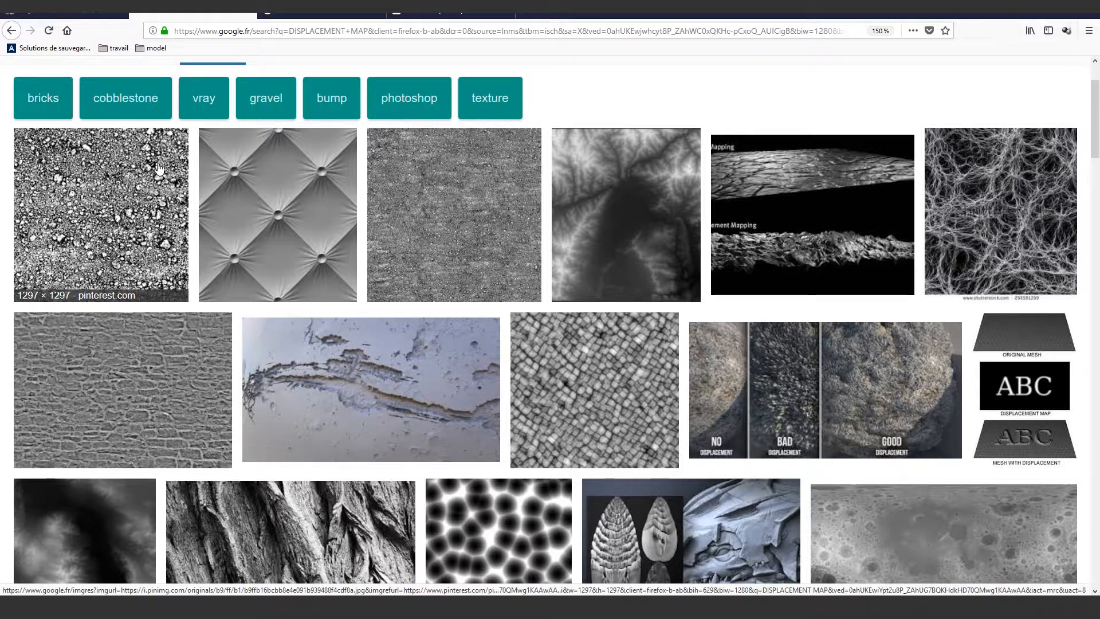
left_click(323, 10)
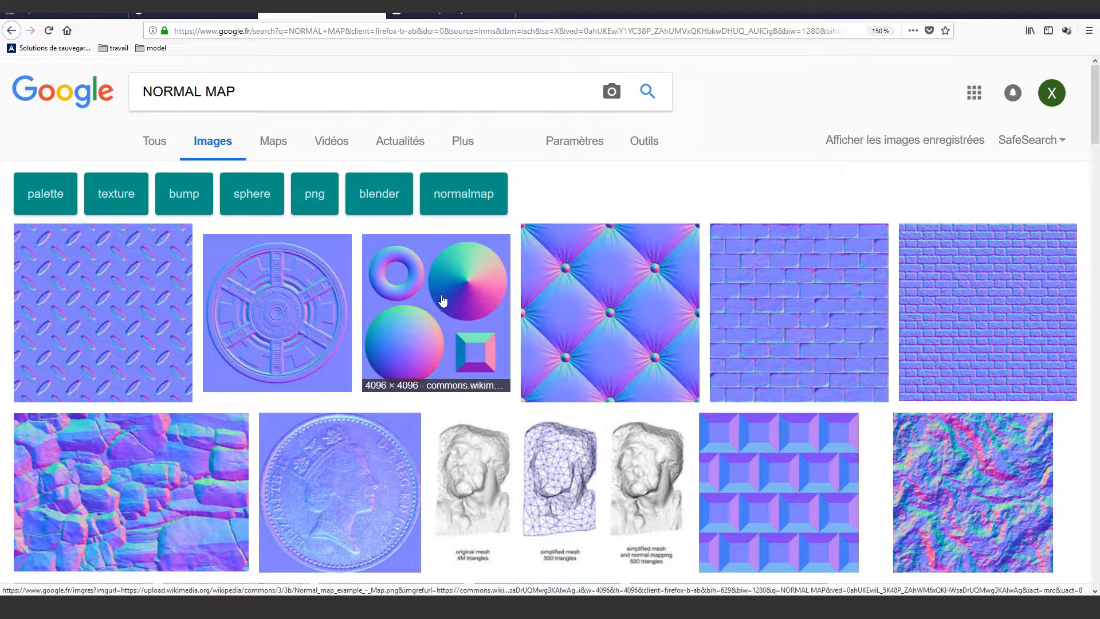
left_click(192, 10)
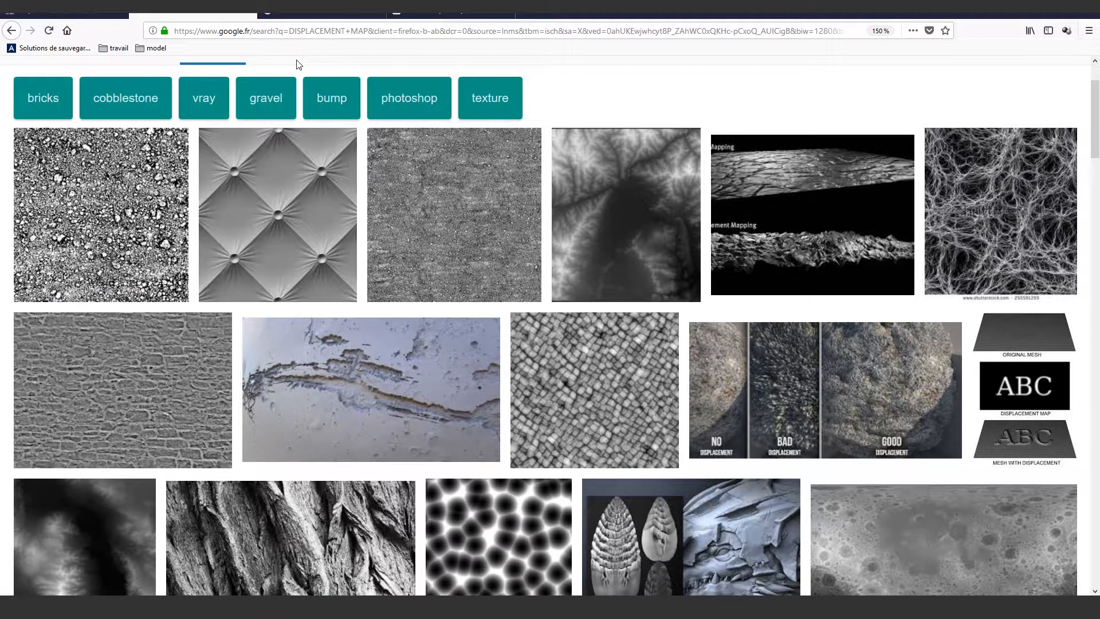
left_click(432, 12)
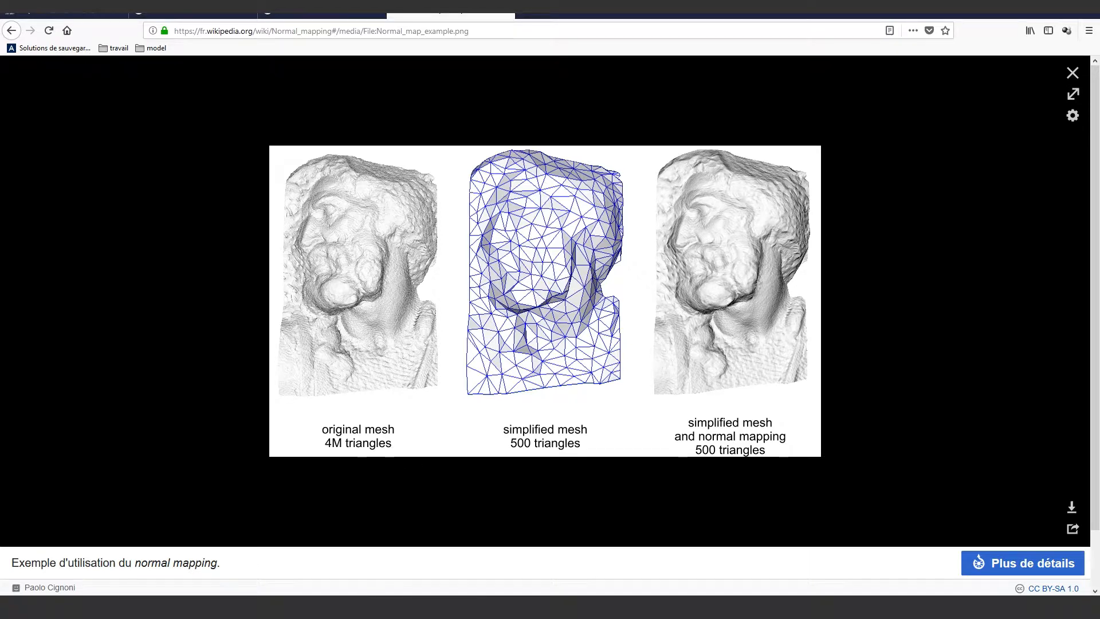
key("alt+Tab")
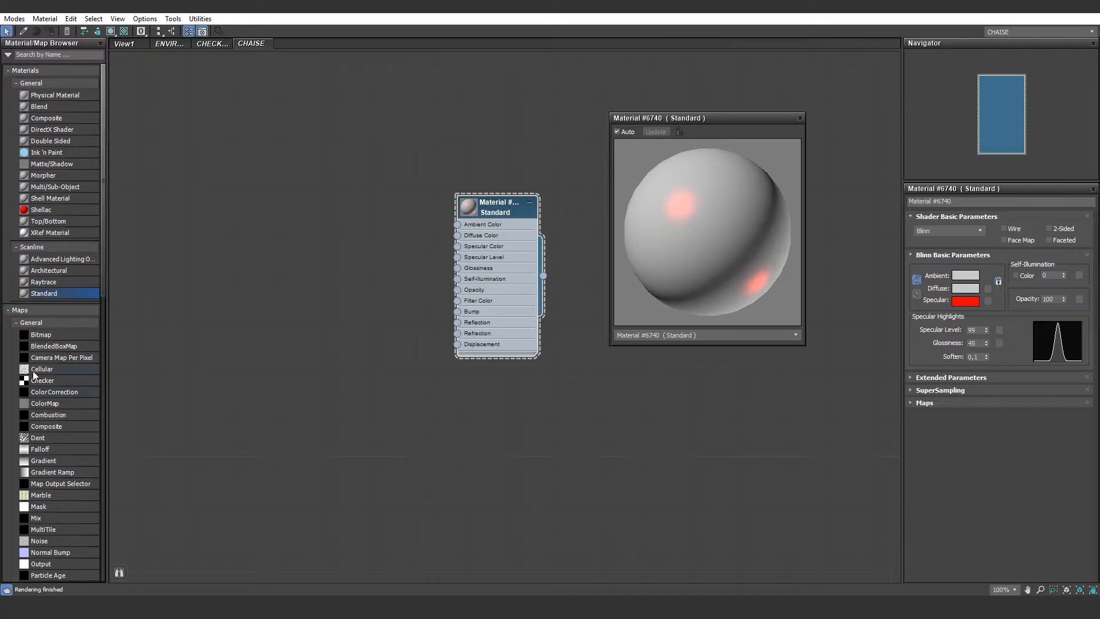
Step: Add a Noise map to the CHAISE view and connect it to the Standard material's Bump input
scroll(34, 375, "down", 3)
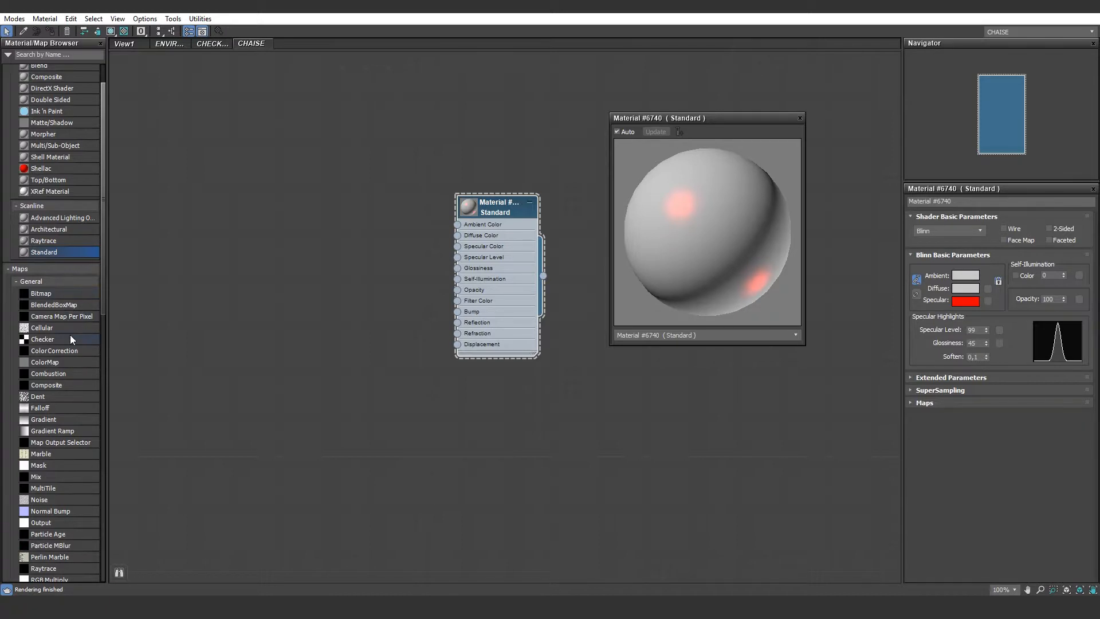
scroll(71, 337, "down", 2)
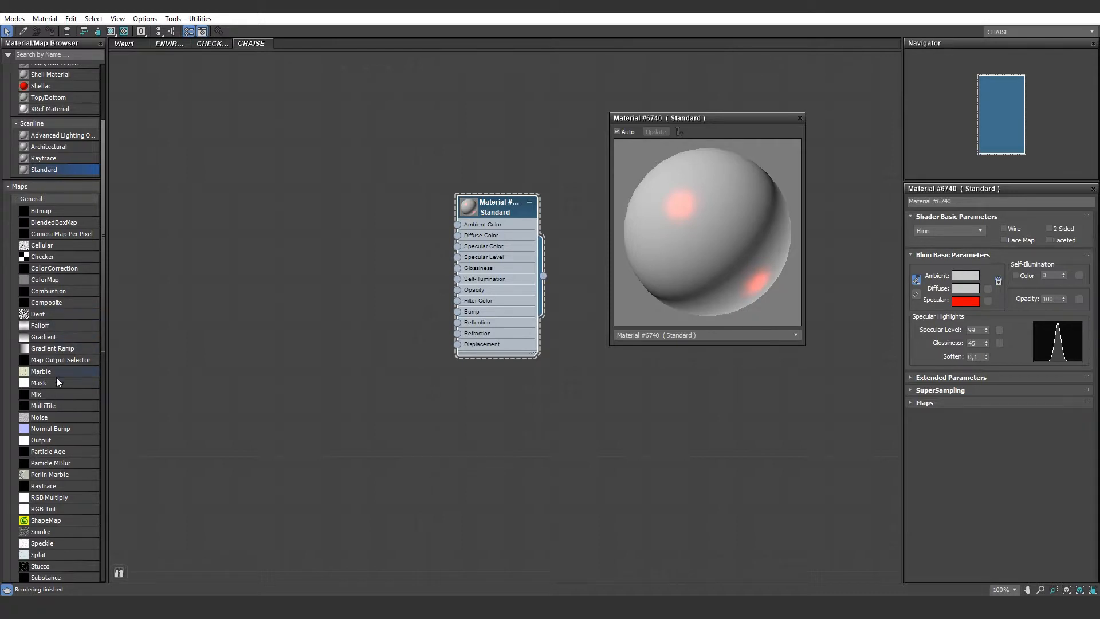
scroll(68, 449, "down", 3)
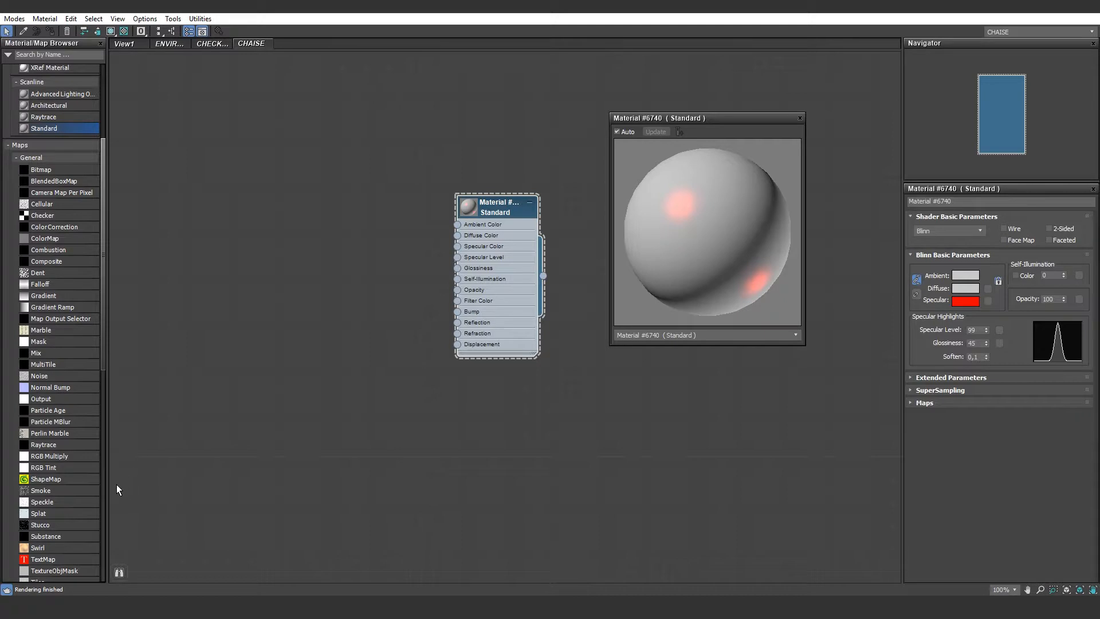
left_click(40, 376)
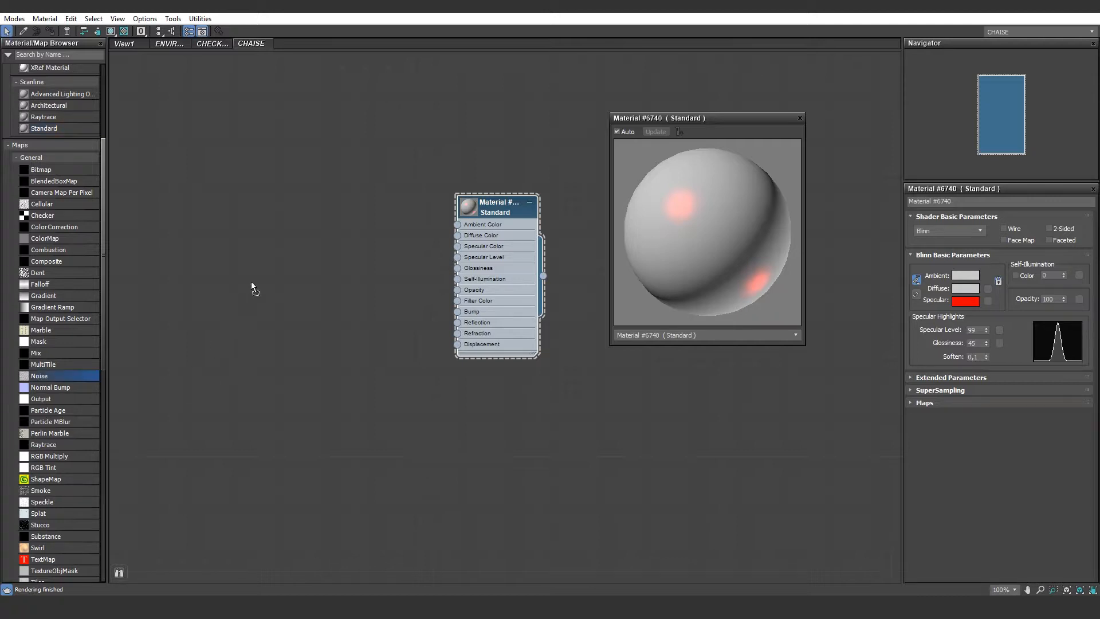
left_click_drag(240, 259, 241, 259)
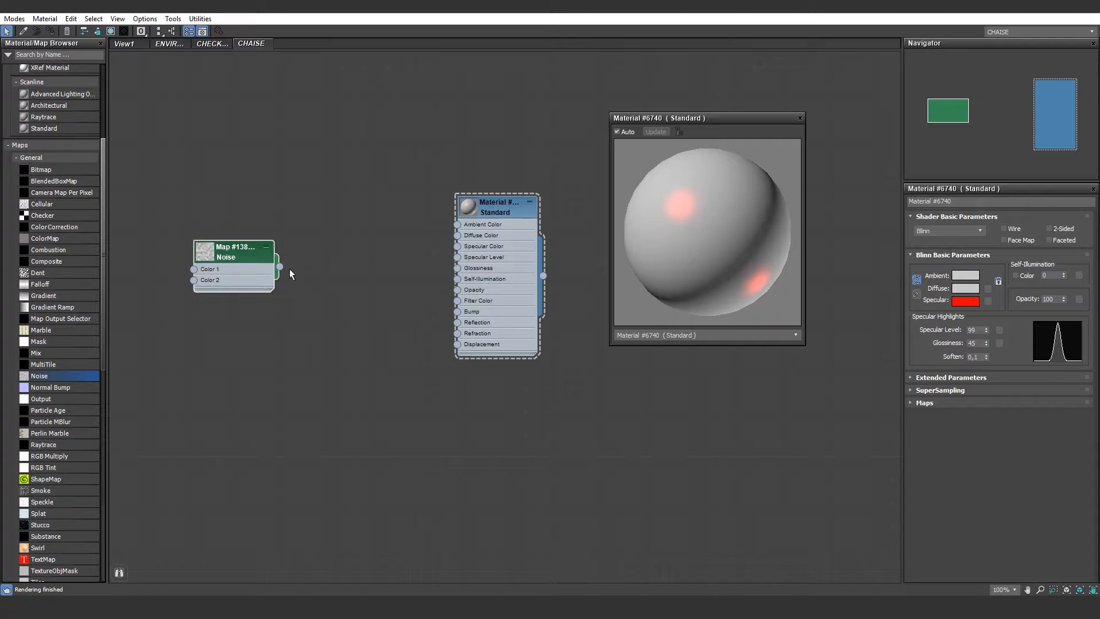
left_click_drag(280, 266, 458, 312)
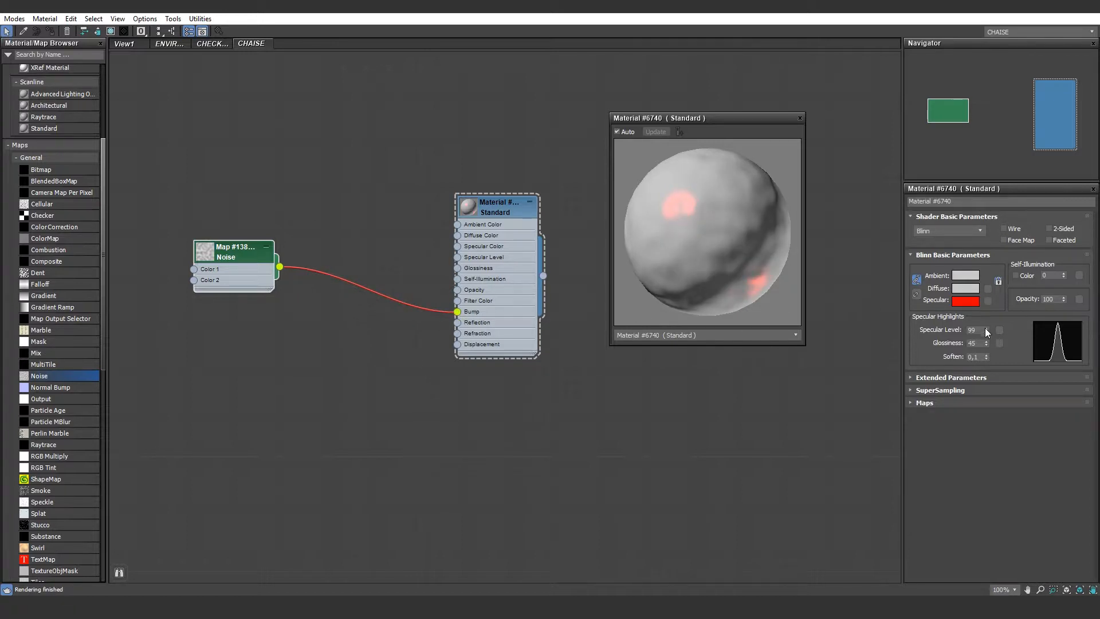
Step: Set the material's specular level and glossiness to 0 and move the Noise node lower in the view
left_click_drag(985, 332, 983, 411)
left_click_drag(985, 342, 977, 438)
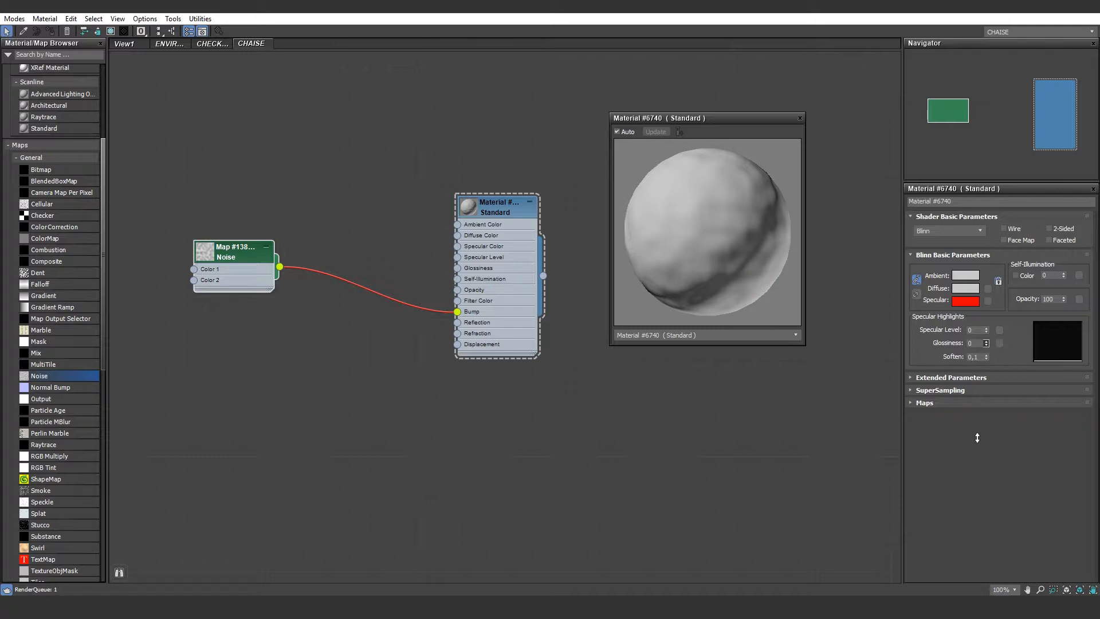
left_click_drag(245, 258, 273, 345)
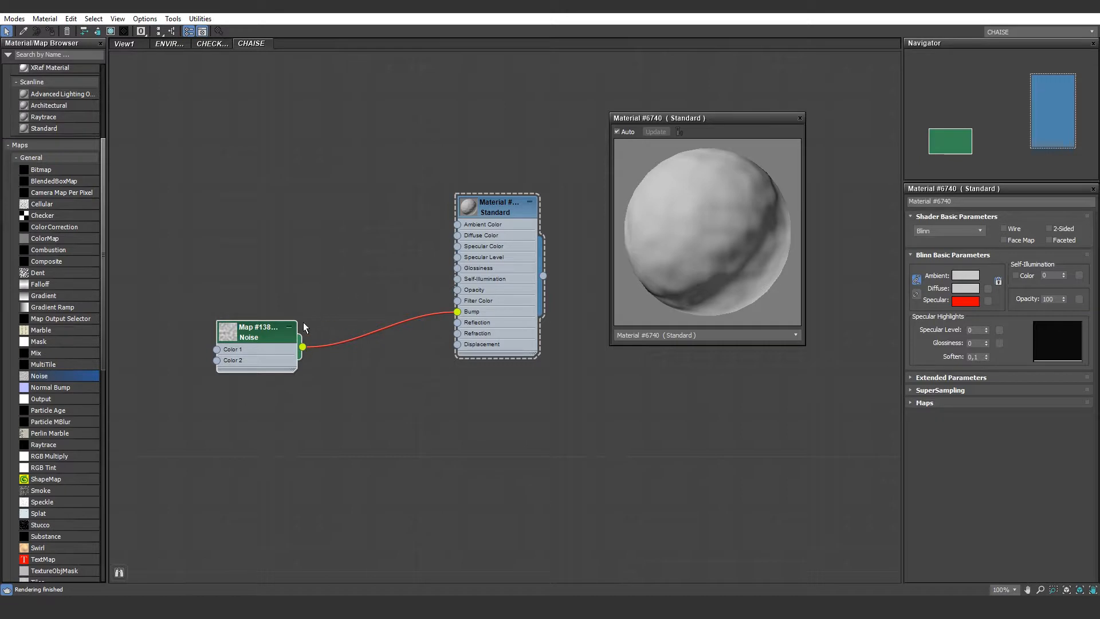
Step: Set the Noise map's size to 1 and enlarge the material preview window
double_click(257, 339)
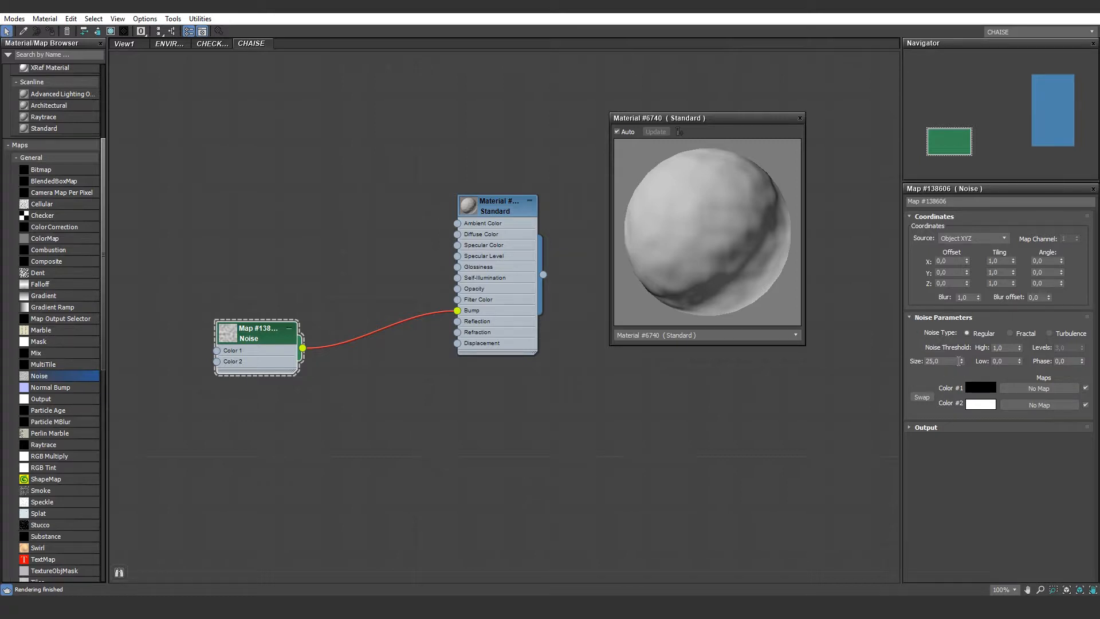
left_click_drag(961, 363, 967, 497)
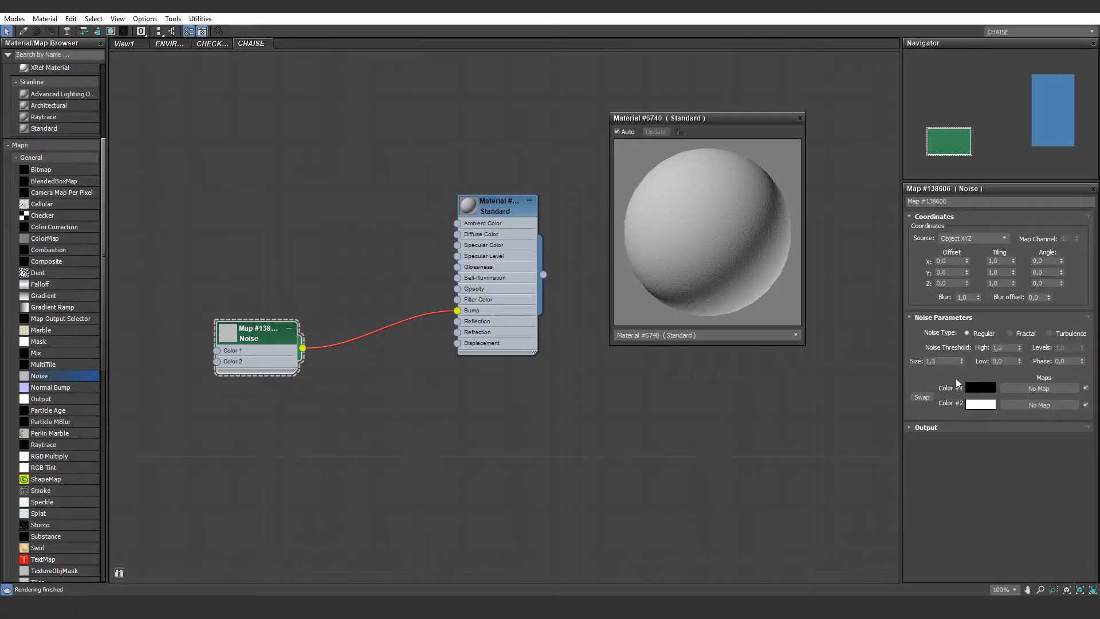
left_click(943, 362)
type("1")
key("Return")
left_click_drag(805, 346, 860, 398)
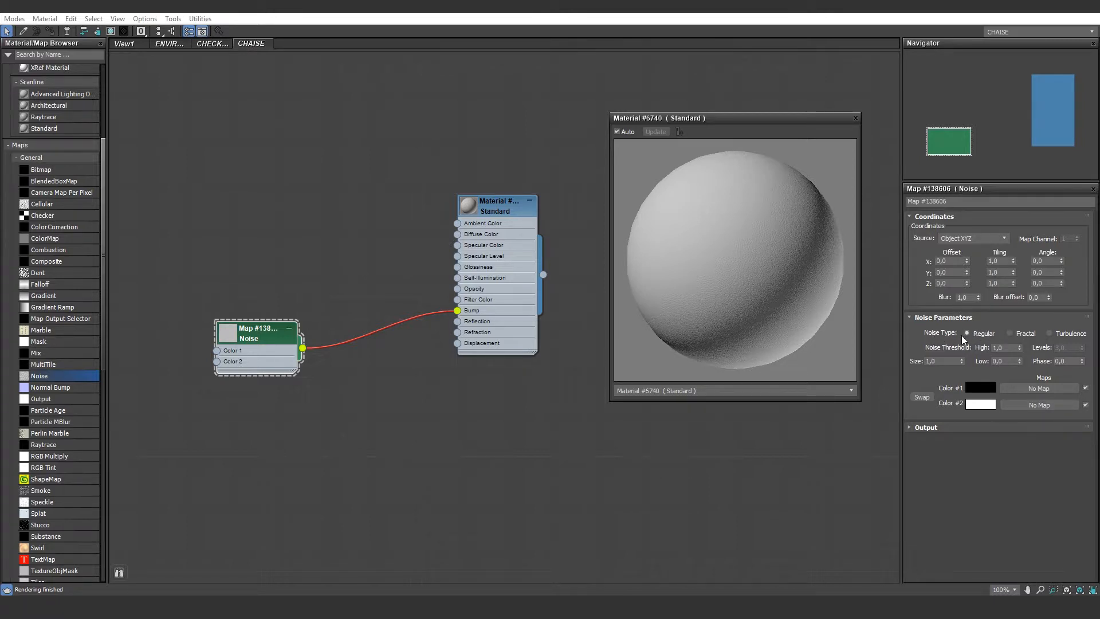
Step: Raise the bump Noise map's size to about 40 and compare the Regular, Fractal and Turbulence noise types, ending on Fractal
left_click(1015, 332)
left_click(1054, 334)
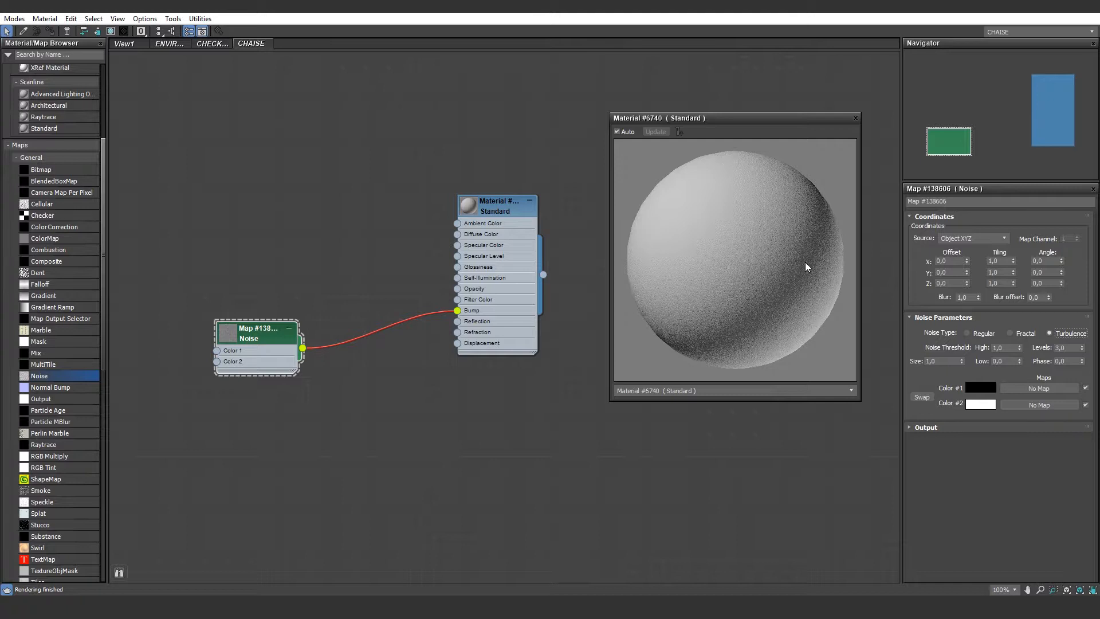
left_click_drag(961, 361, 969, 146)
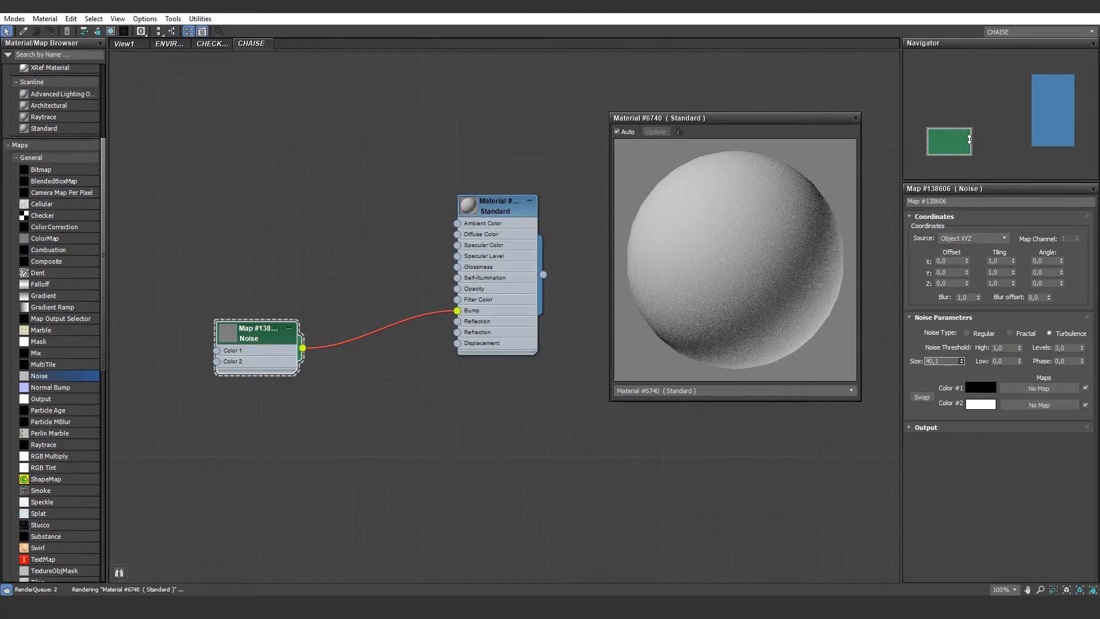
left_click(974, 333)
left_click(1016, 332)
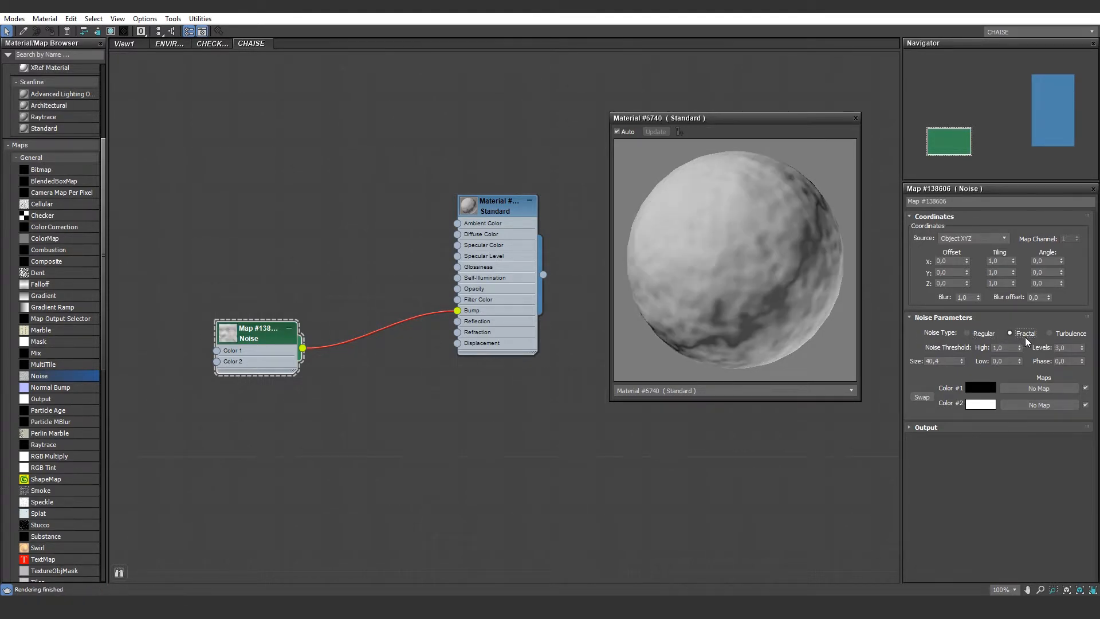
left_click(1054, 333)
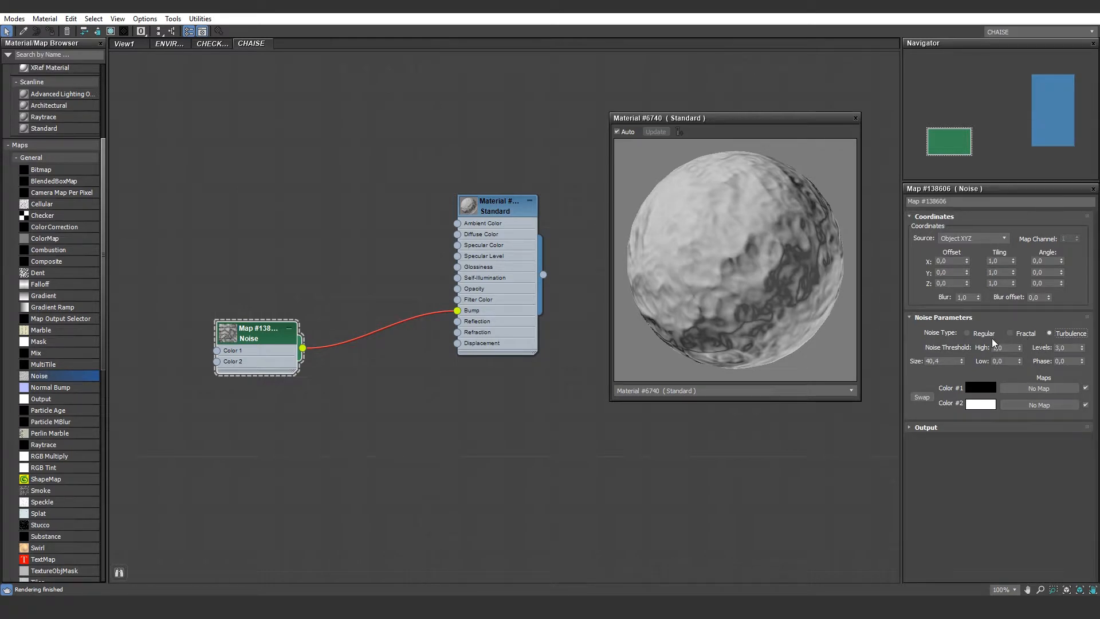
left_click(1010, 333)
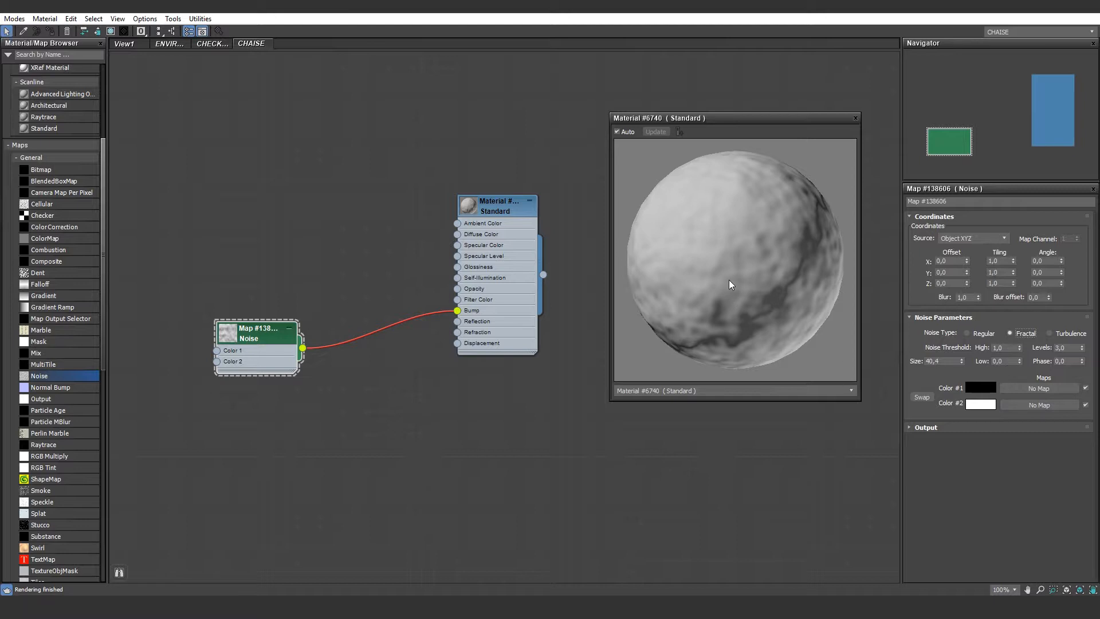
Step: Test a high noise threshold of 0.55, restore it to 1, and set the levels to 6.8 and the phase to 30.4
left_click_drag(1019, 348, 1020, 401)
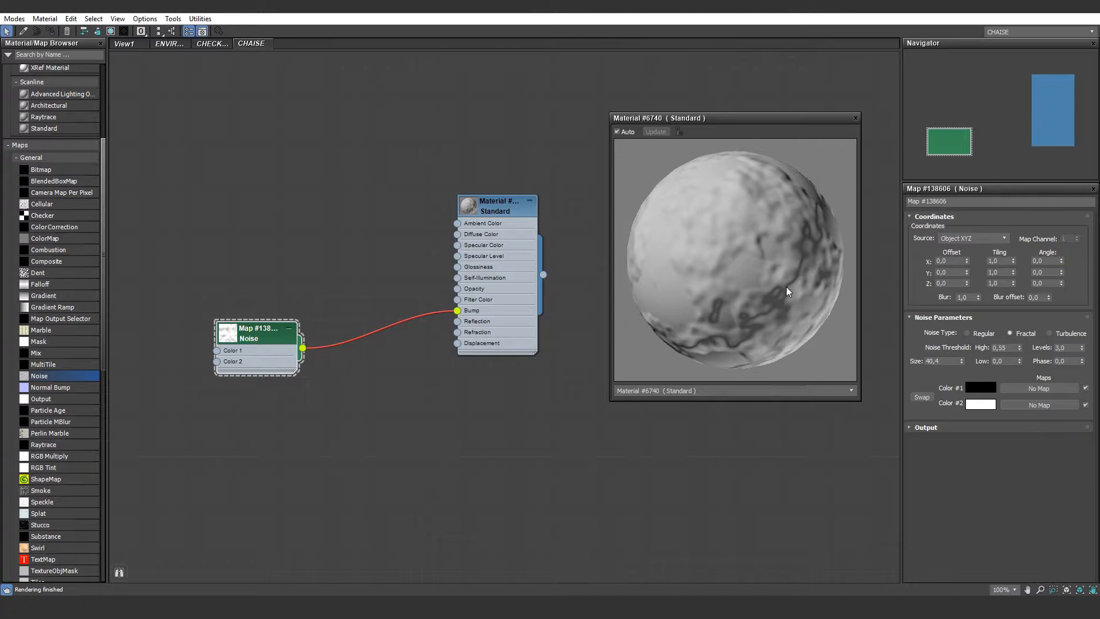
left_click_drag(1017, 349, 1009, 254)
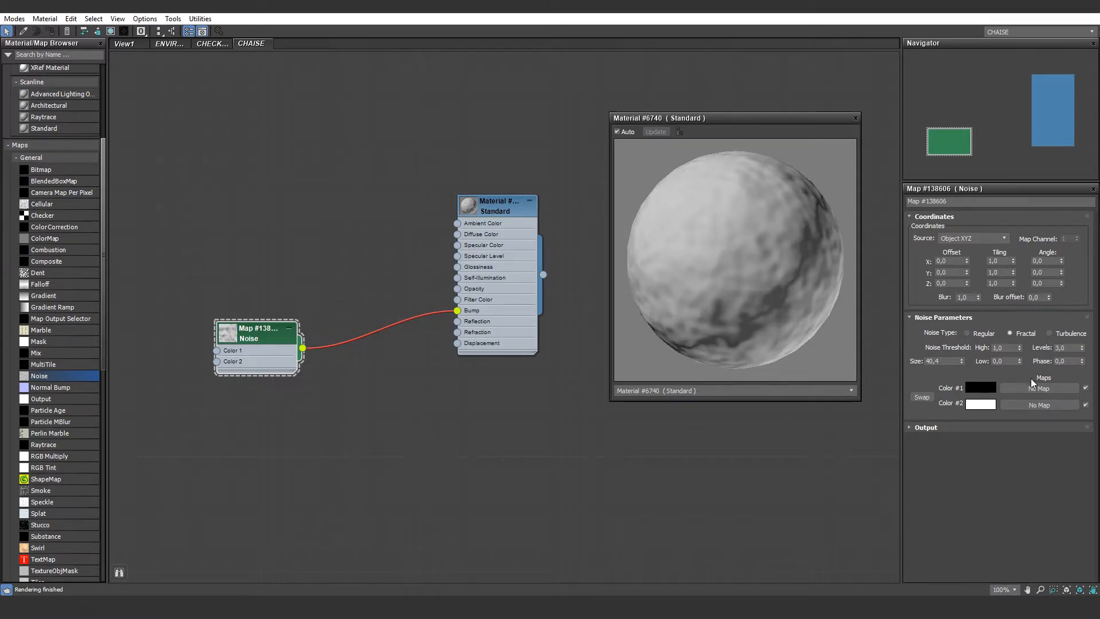
left_click_drag(1082, 361, 1084, 305)
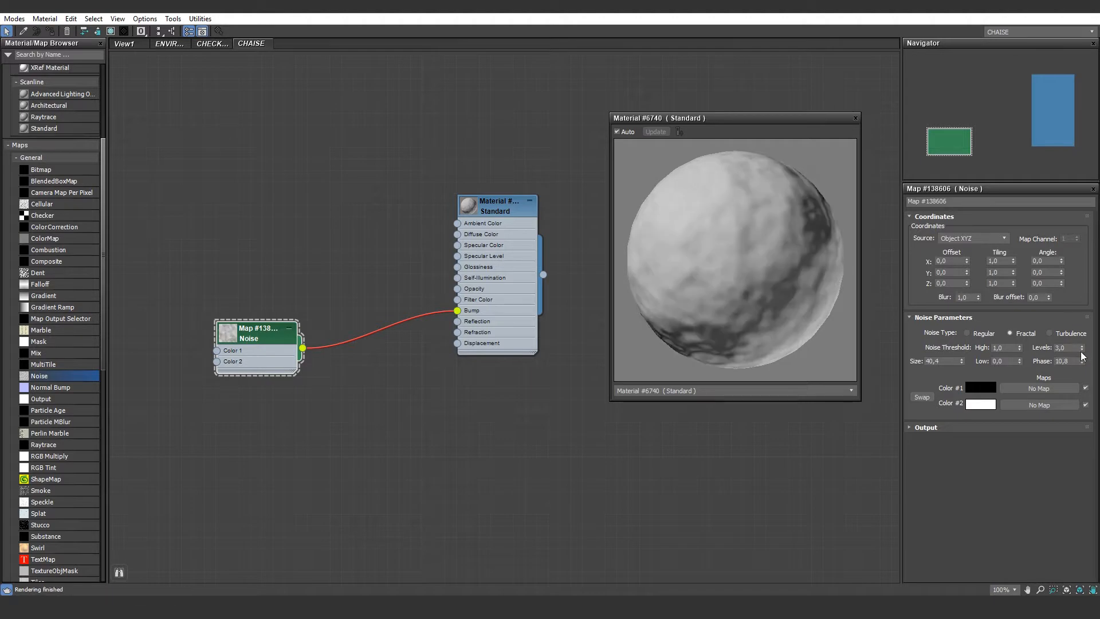
left_click_drag(1082, 348, 1087, 280)
left_click_drag(1082, 347, 1085, 379)
right_click(1082, 348)
left_click_drag(1081, 349, 1082, 330)
mouse_move(1081, 362)
left_mouse_down()
mouse_move(1082, 347)
mouse_move(1084, 377)
mouse_move(1082, 324)
mouse_move(1082, 373)
mouse_move(1082, 360)
left_mouse_up()
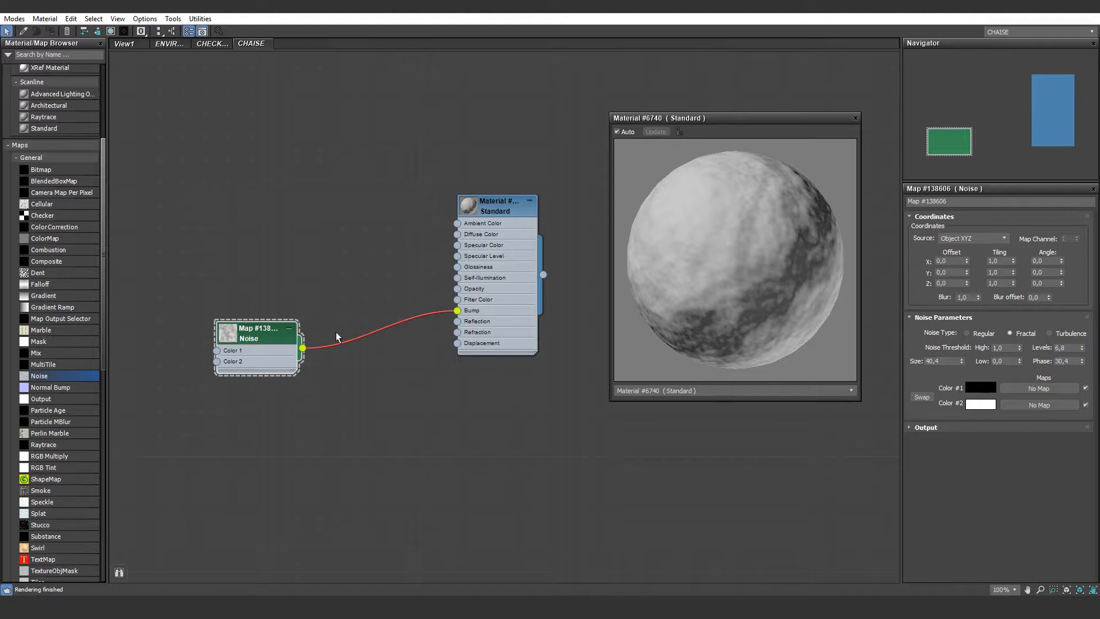
Step: Expand the Noise map's output settings, and set its size to 1 and its levels to 2.6
left_click(915, 429)
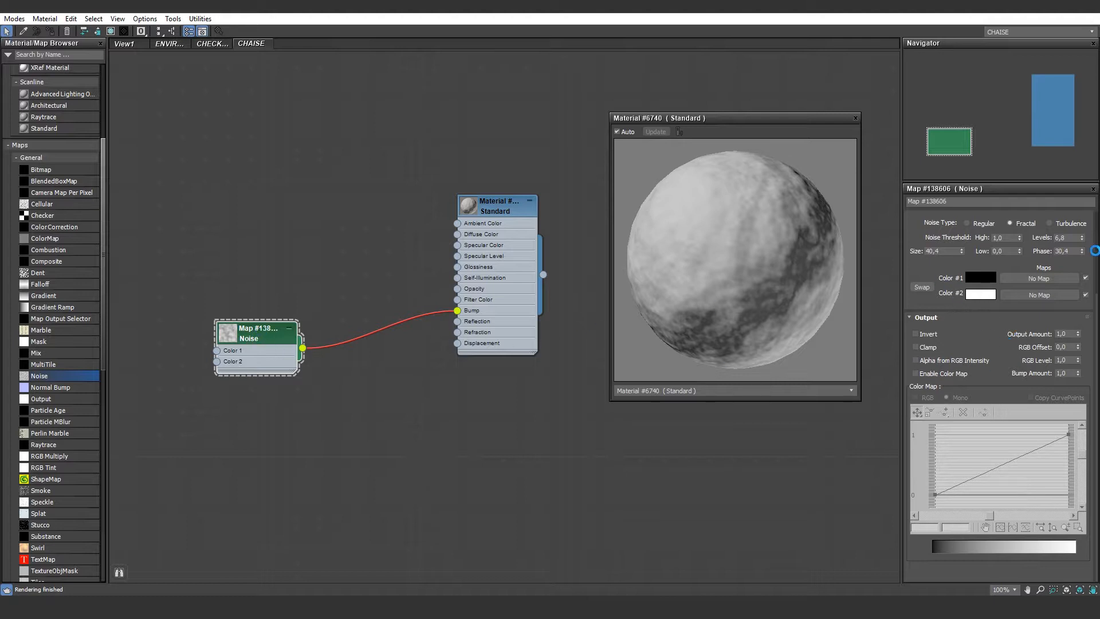
double_click(934, 251)
type("1")
left_click_drag(935, 266, 935, 368)
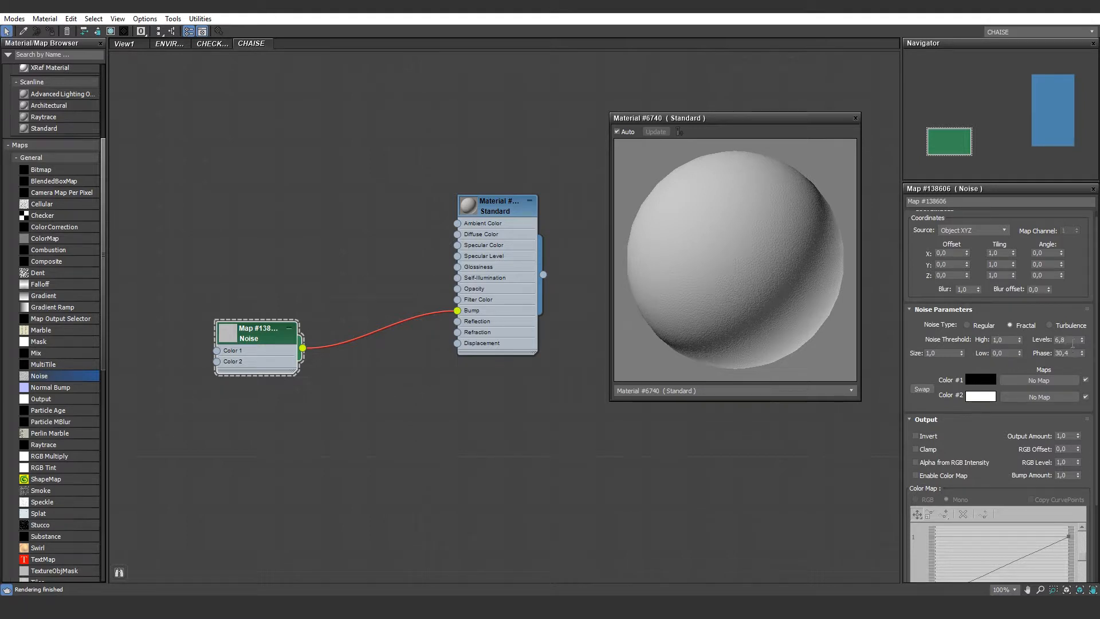
left_click_drag(1083, 341, 1078, 363)
Step: Duplicate the Noise node above the original and connect the copy to the Standard material's Diffuse Color input
left_click_drag(263, 337, 265, 209, "shift")
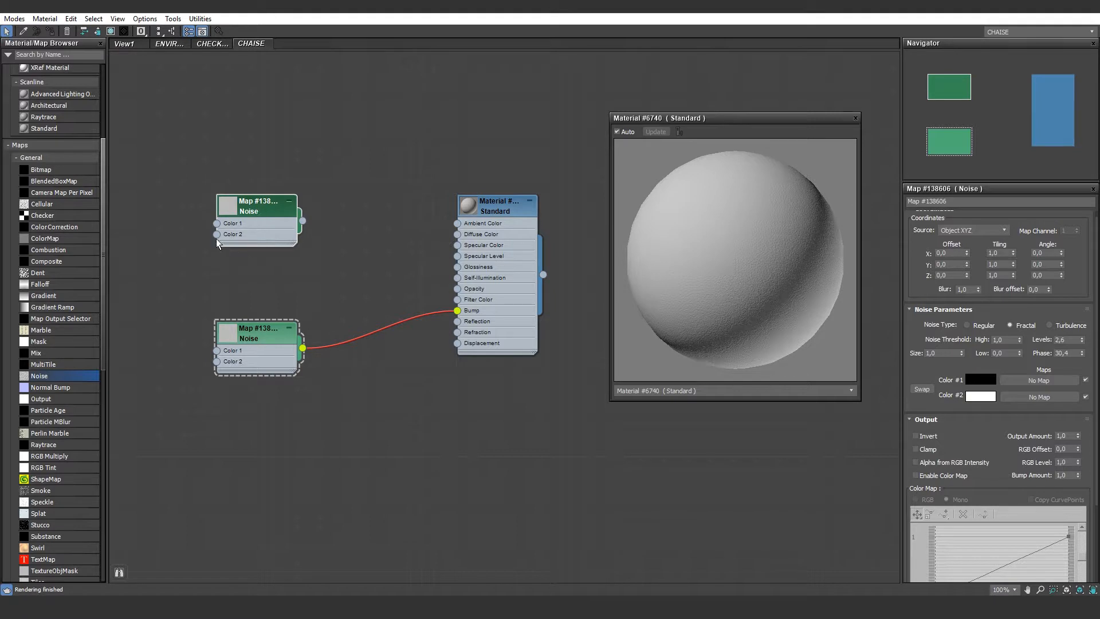
left_click_drag(303, 220, 457, 234)
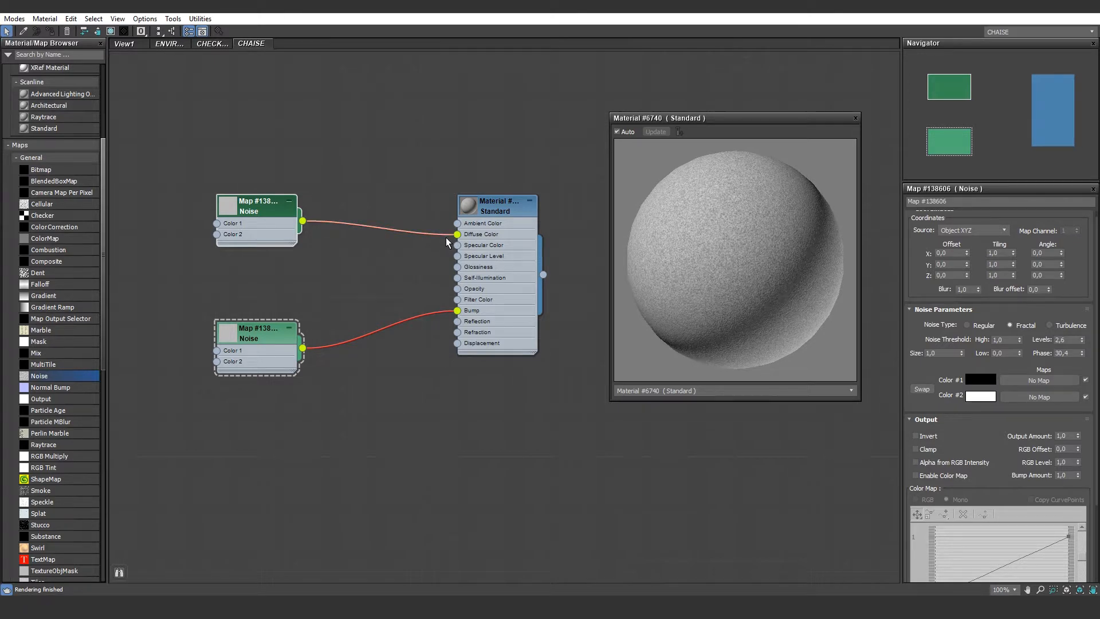
Step: Set Color 2 of the diffuse Noise map to a dark navy blue
left_click(266, 208)
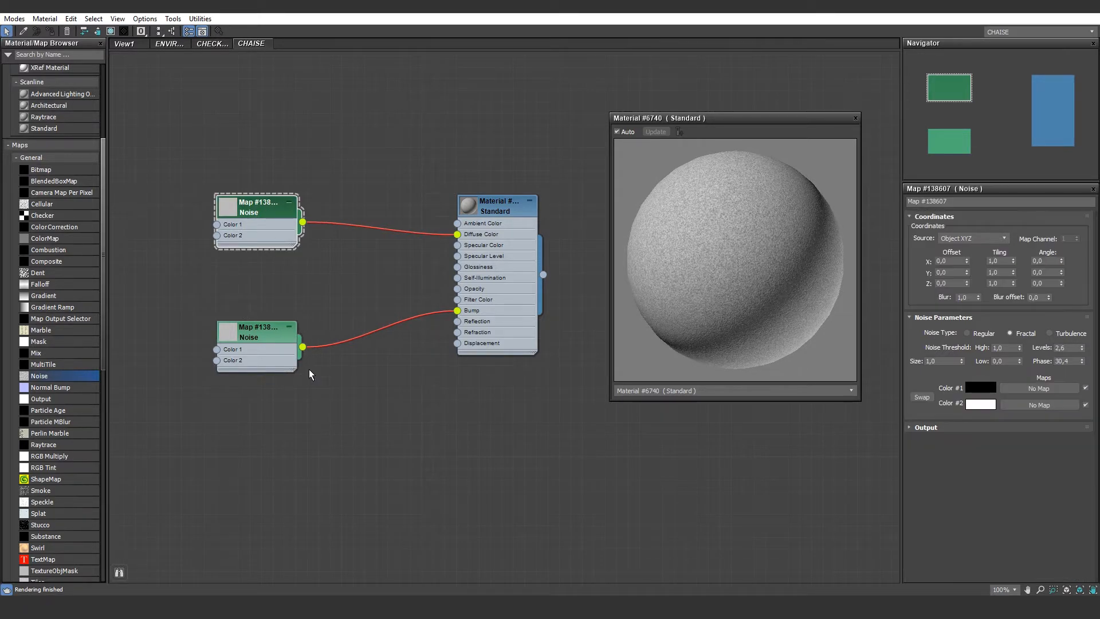
left_click(977, 404)
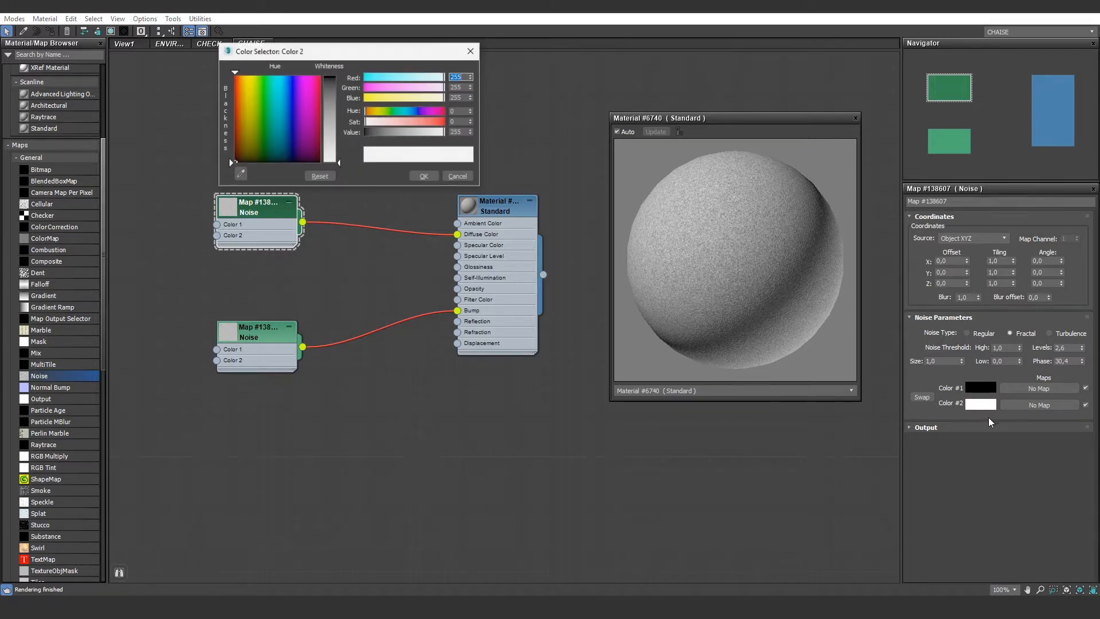
left_click_drag(288, 84, 291, 75)
left_click_drag(339, 163, 338, 76)
left_click_drag(413, 133, 365, 140)
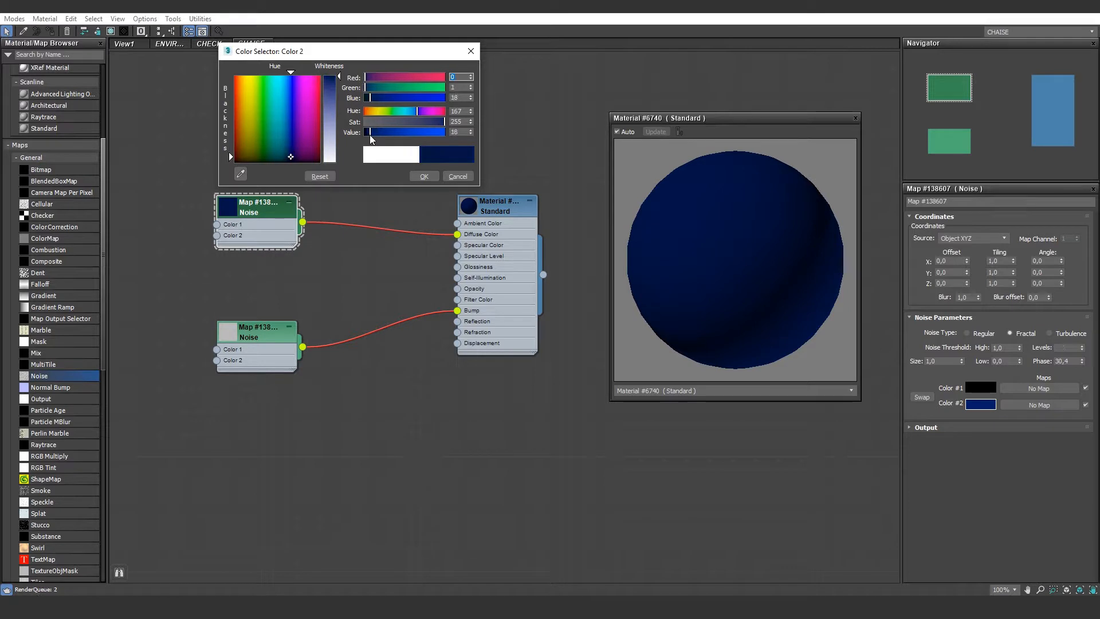
left_click(429, 176)
Step: Try a Smoke map in the diffuse Noise map's Color 2 input, and delete it again
middle_click_drag(358, 287, 412, 301)
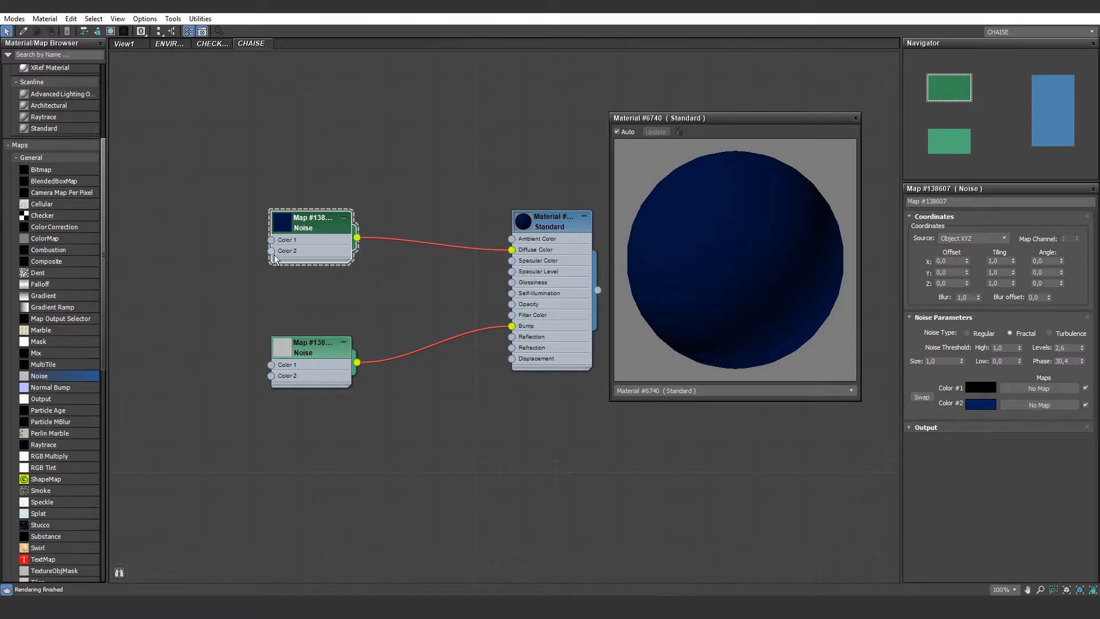
left_click_drag(272, 251, 214, 290)
left_click_drag(267, 259, 268, 256)
left_click(41, 491)
left_click_drag(169, 217, 272, 252)
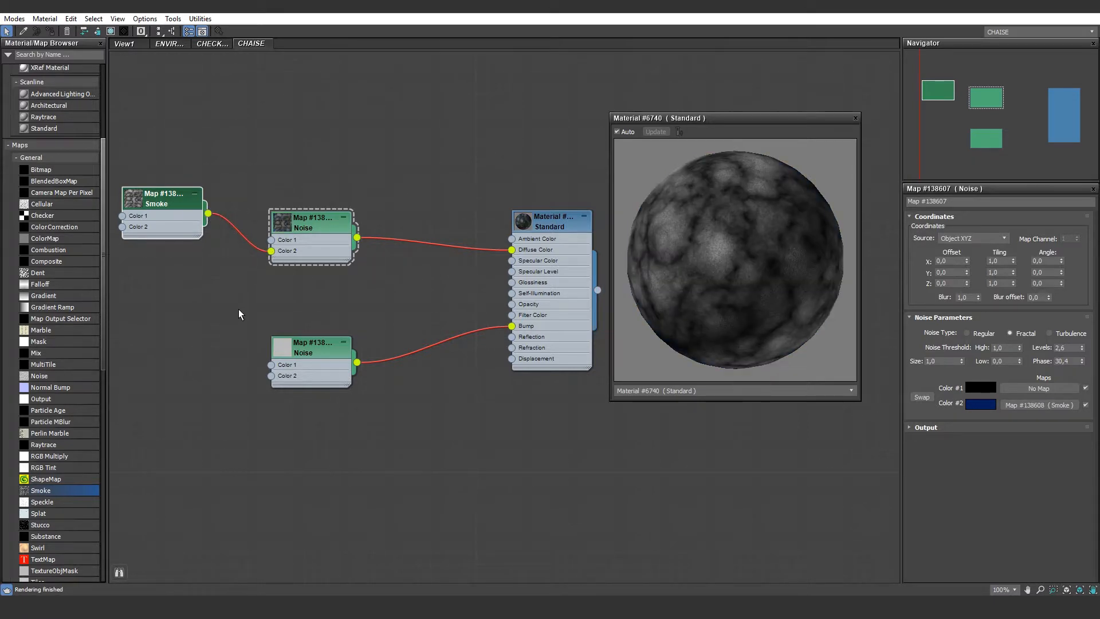
left_click(182, 201)
key("Delete")
Step: Shift the diffuse Noise and material nodes left, and give the material white specular color, specular level 27 and glossiness 57
left_click_drag(312, 235, 302, 231)
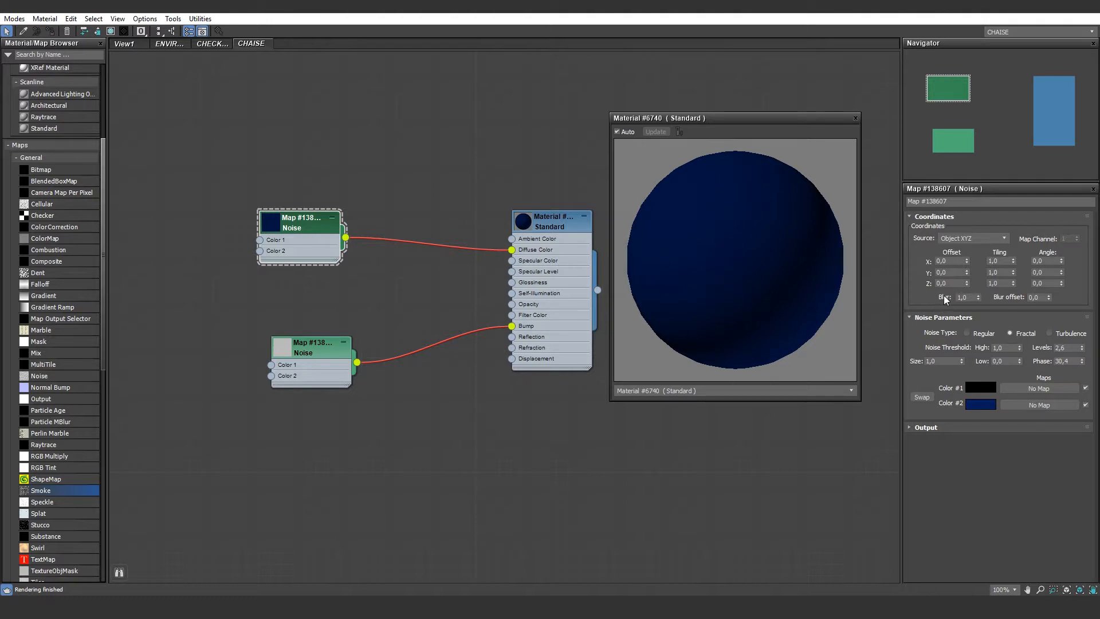
left_click_drag(554, 227, 471, 226)
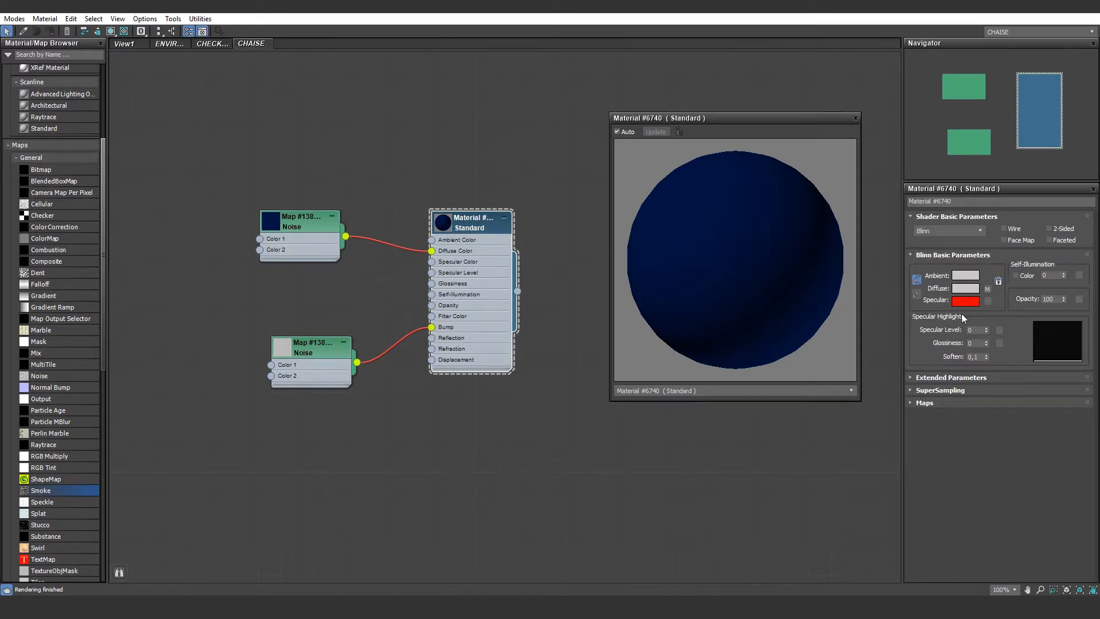
left_click(953, 300)
left_click(330, 161)
left_click(414, 176)
left_click_drag(987, 331, 991, 292)
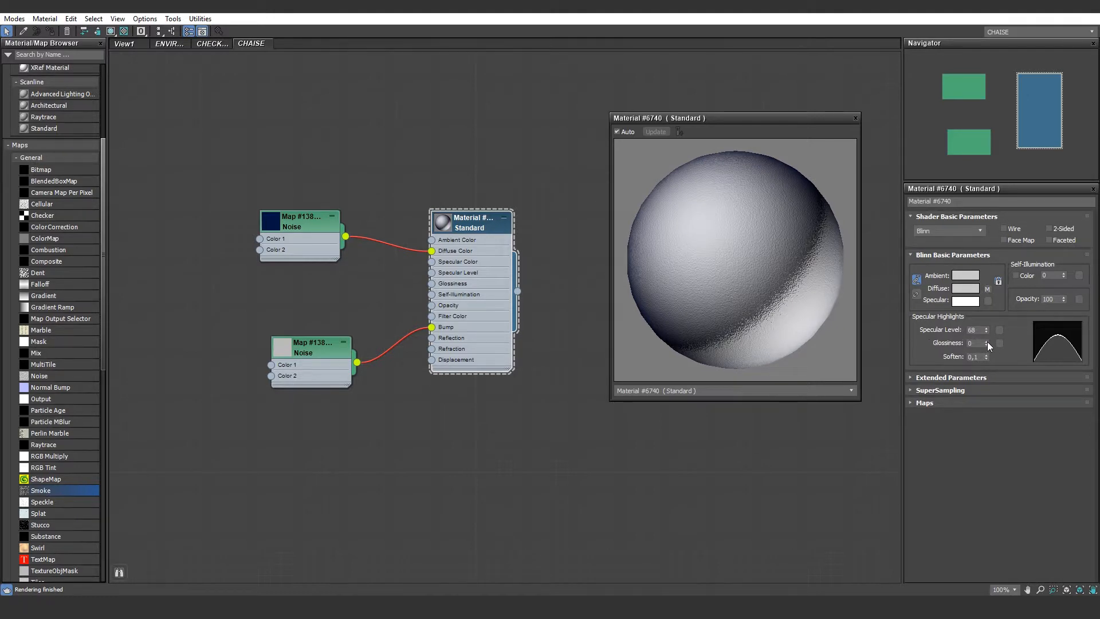
mouse_move(987, 342)
left_mouse_down()
mouse_move(993, 314)
mouse_move(987, 338)
left_mouse_up()
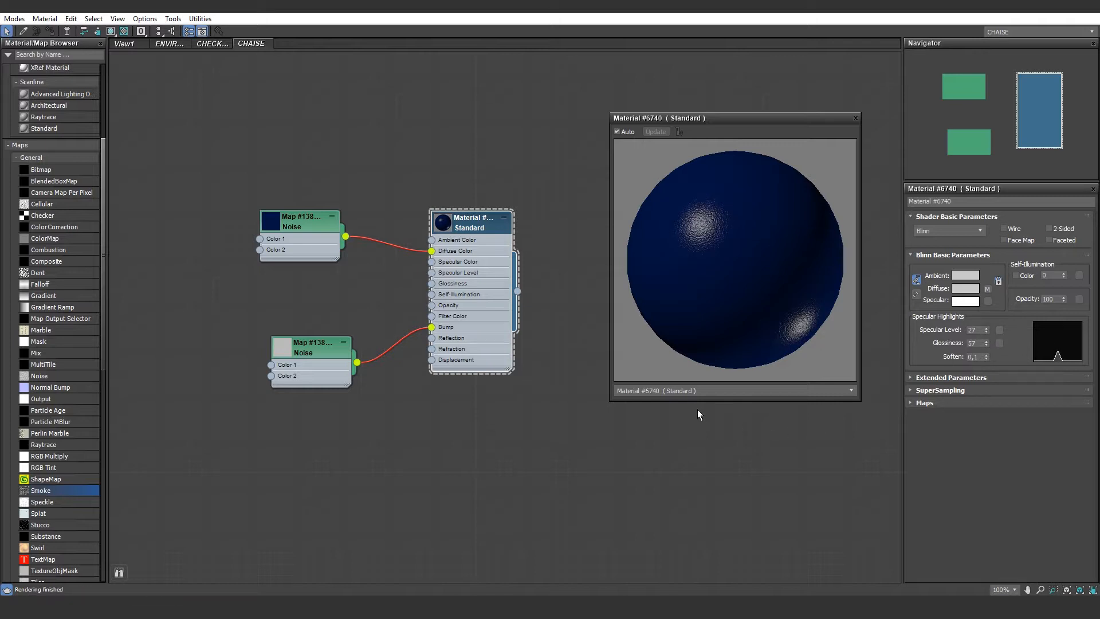
Step: Close the material preview, restore the editor beside the viewport, and assign the material to the chair's back and seat cushions
left_click(856, 119)
double_click(526, 14)
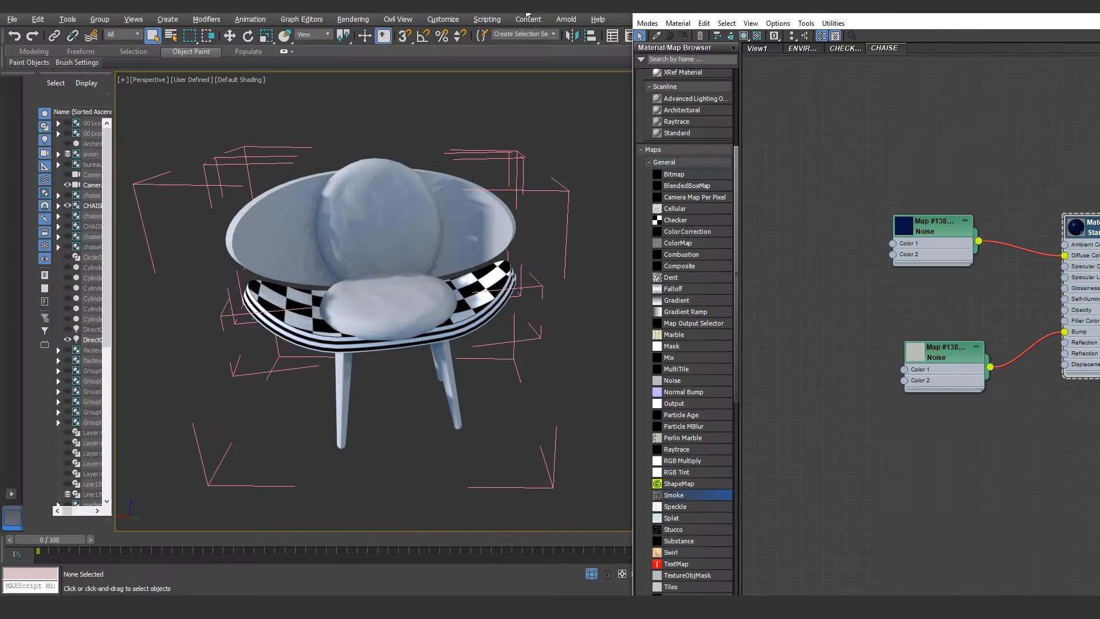
left_click(382, 227)
left_click(410, 303, "ctrl")
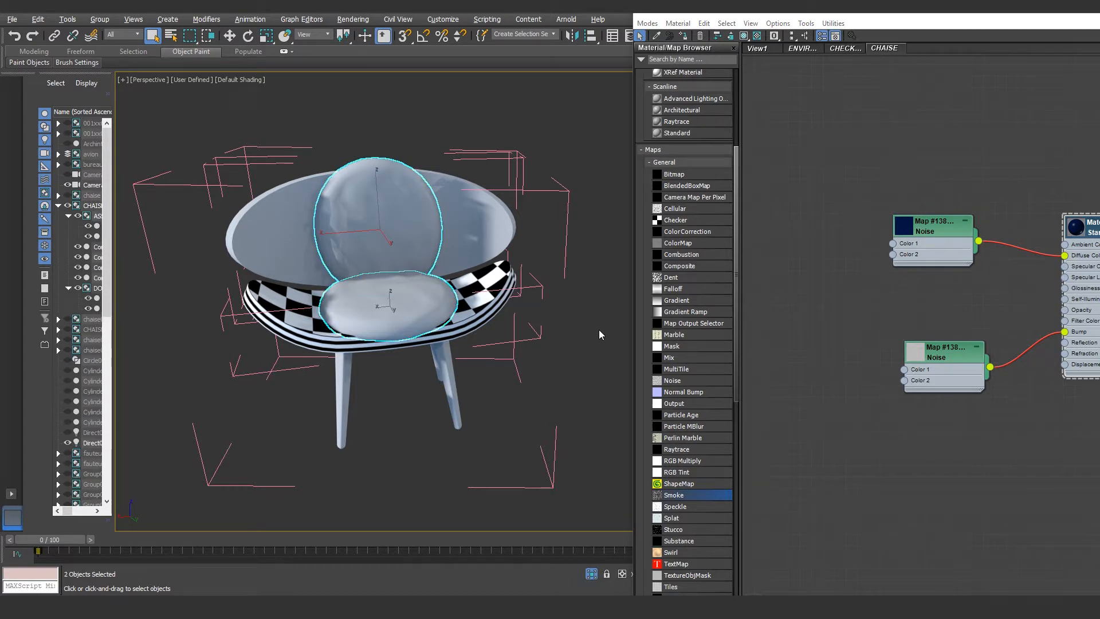
left_click(683, 37)
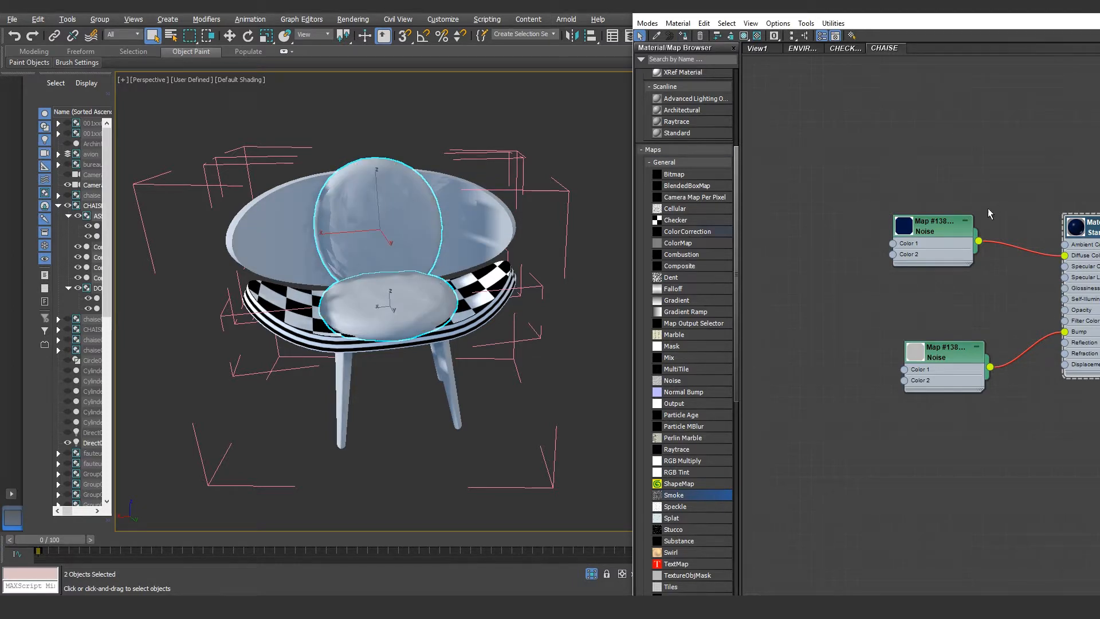
Step: Move the Standard material node closer to the Noise nodes and show it as a realistic material in the viewport
left_click_drag(1092, 231, 1056, 231)
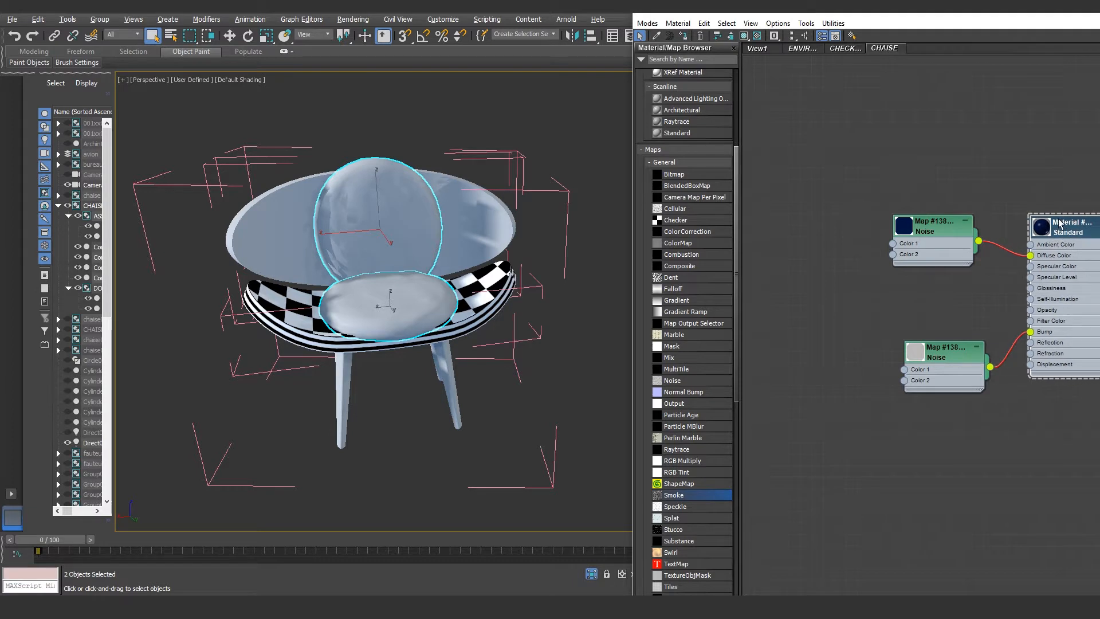
right_click(1067, 228)
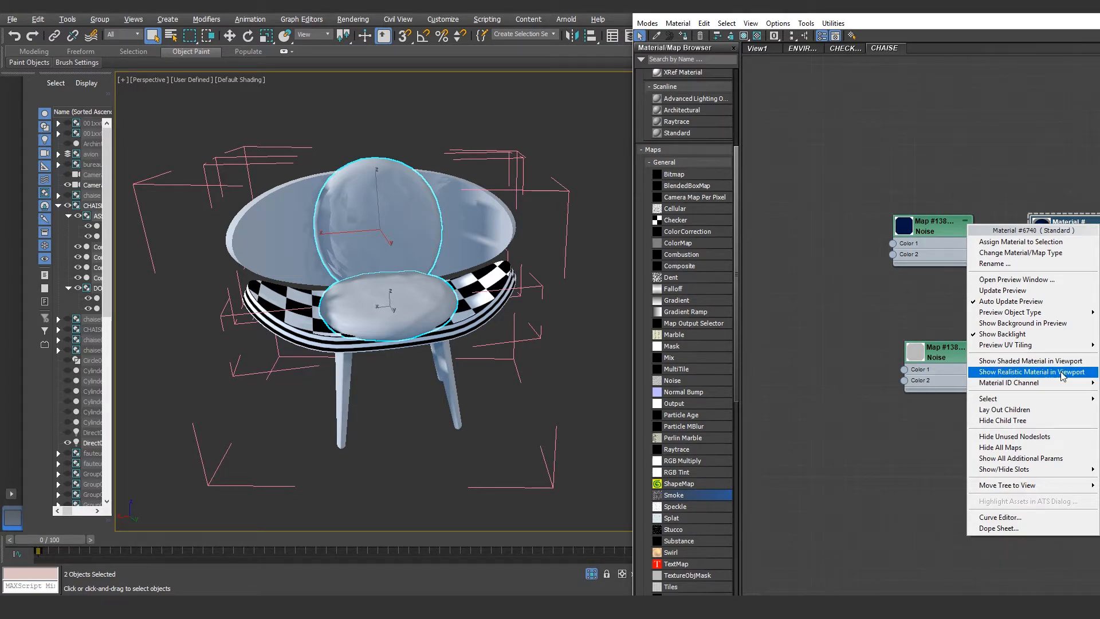
left_click(1025, 372)
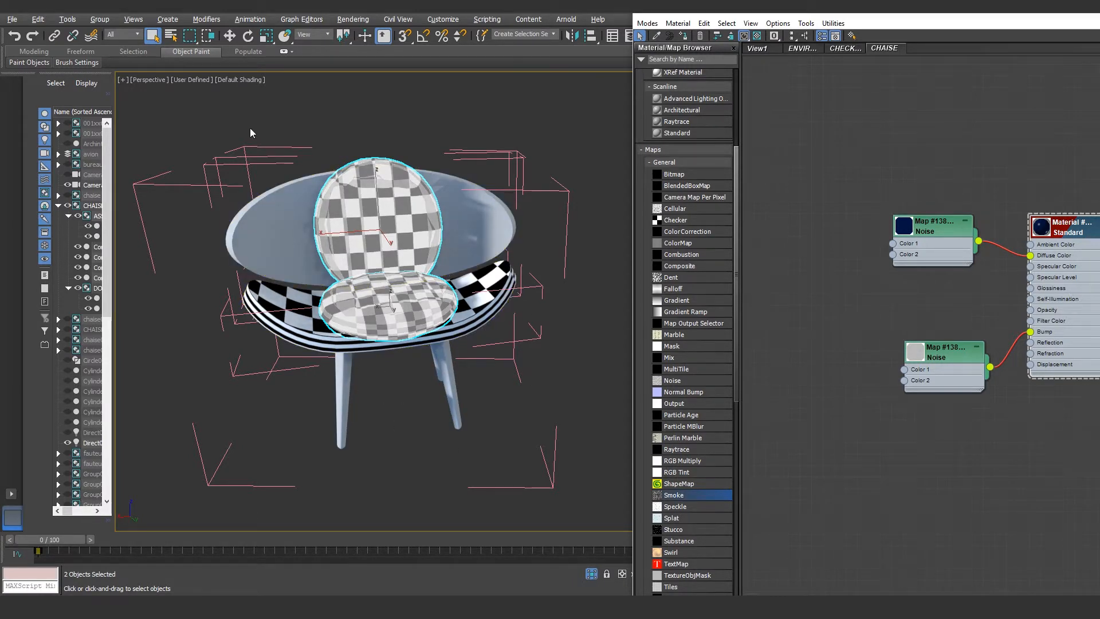
Step: Switch the viewport's material display to Realistic Materials with Maps and deselect the cushions
left_click(187, 80)
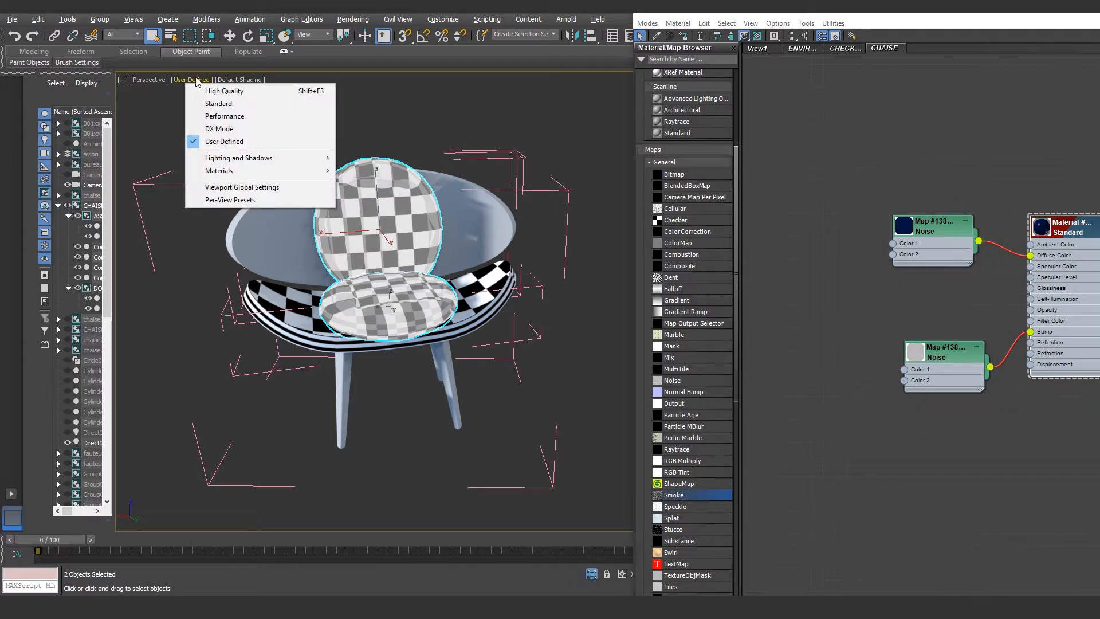
mouse_move(215, 171)
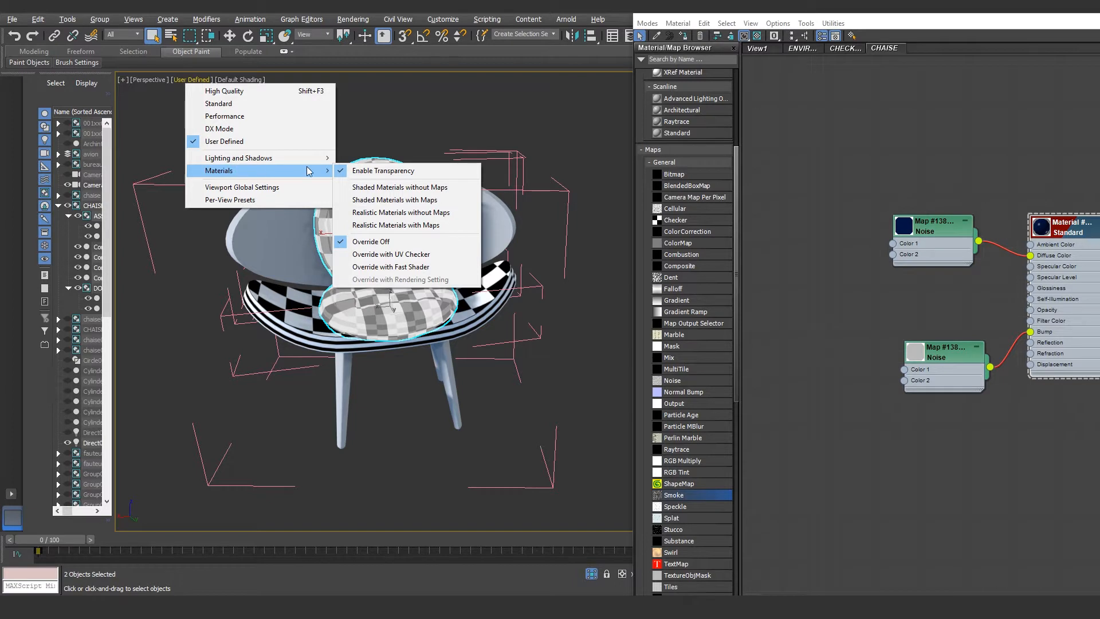
left_click(436, 227)
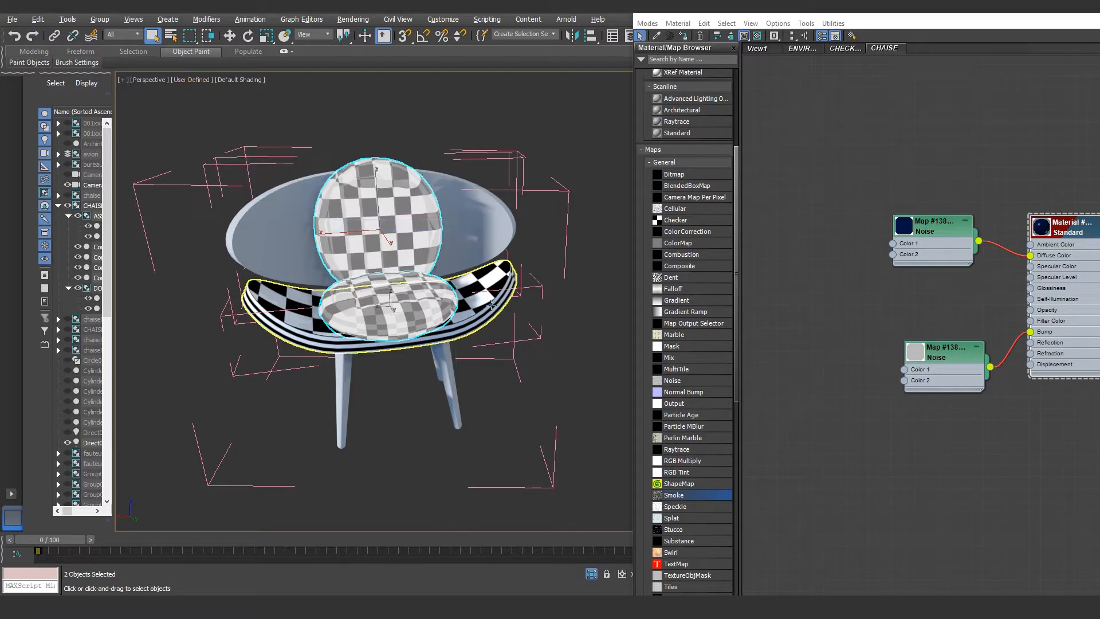
left_click(563, 340)
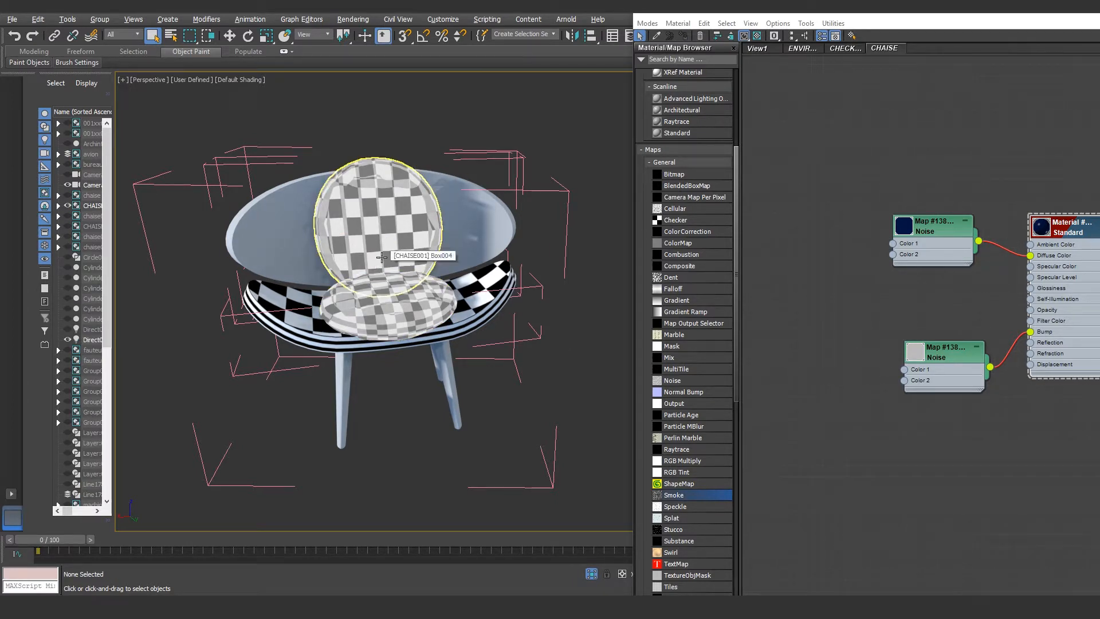
Step: Select the chair's two cushions and switch the viewport's material display to Shaded Materials with Maps
middle_click_drag(405, 295, 419, 304, "alt")
middle_click_drag(556, 319, 551, 307)
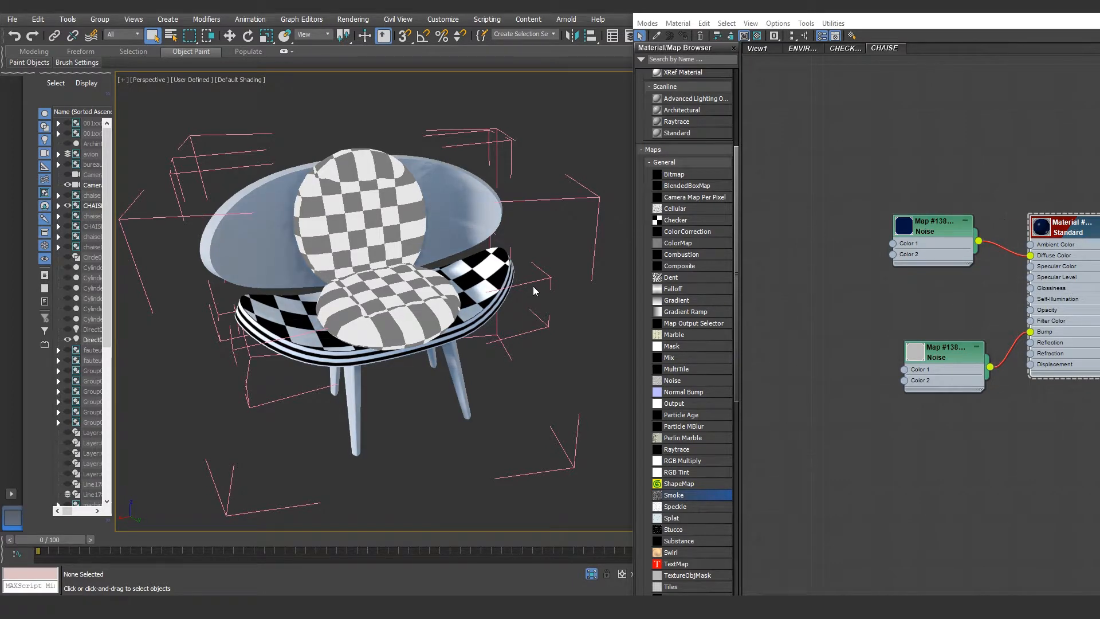
left_click(441, 296)
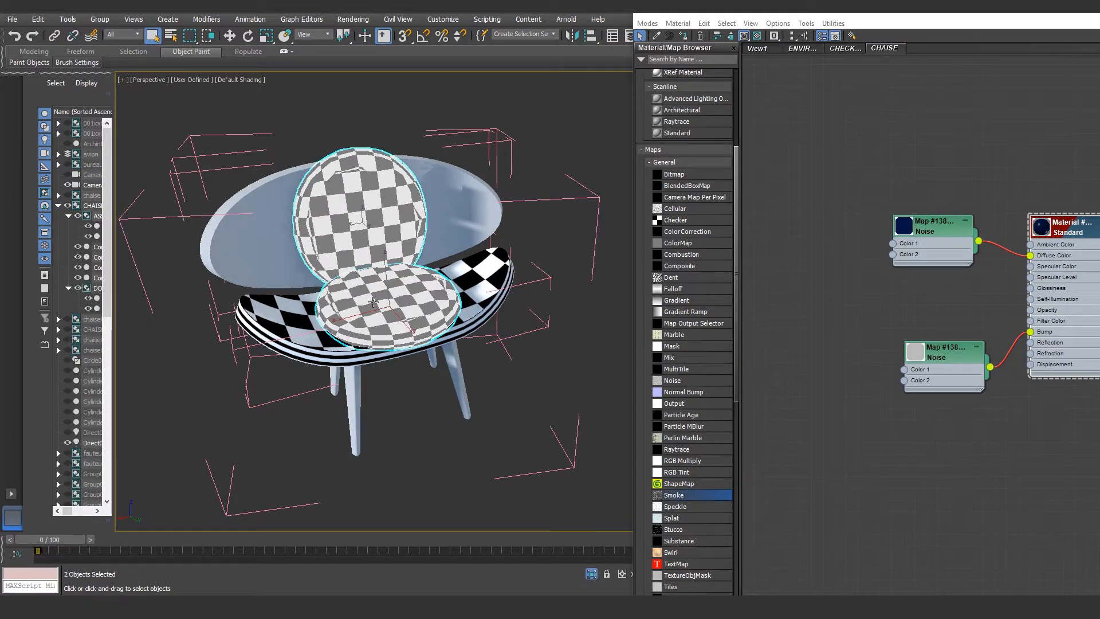
left_click(195, 81)
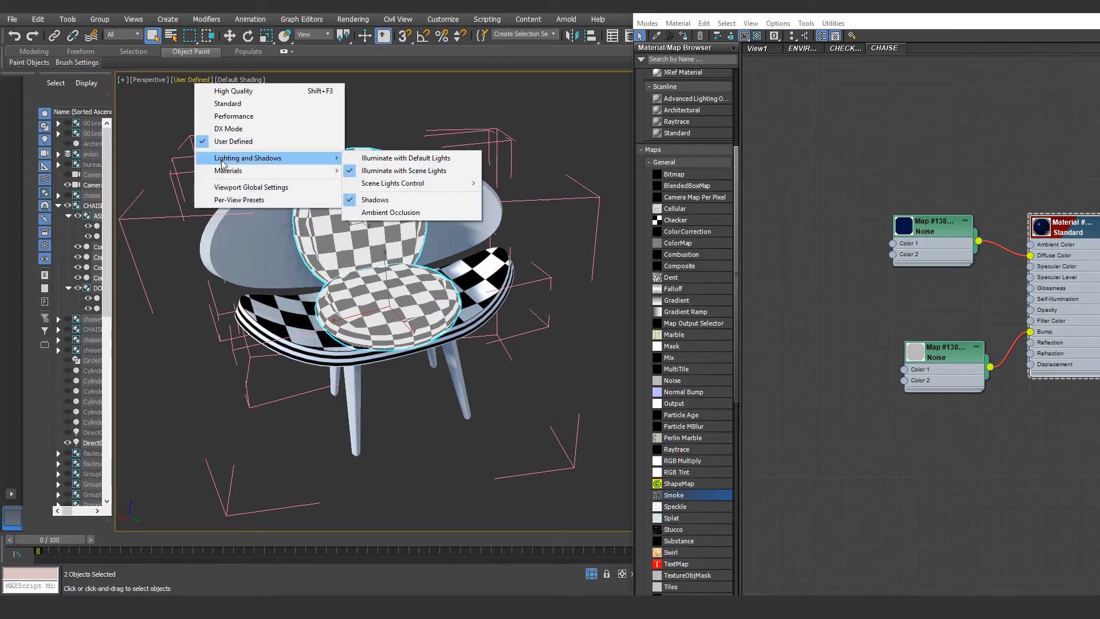
mouse_move(258, 170)
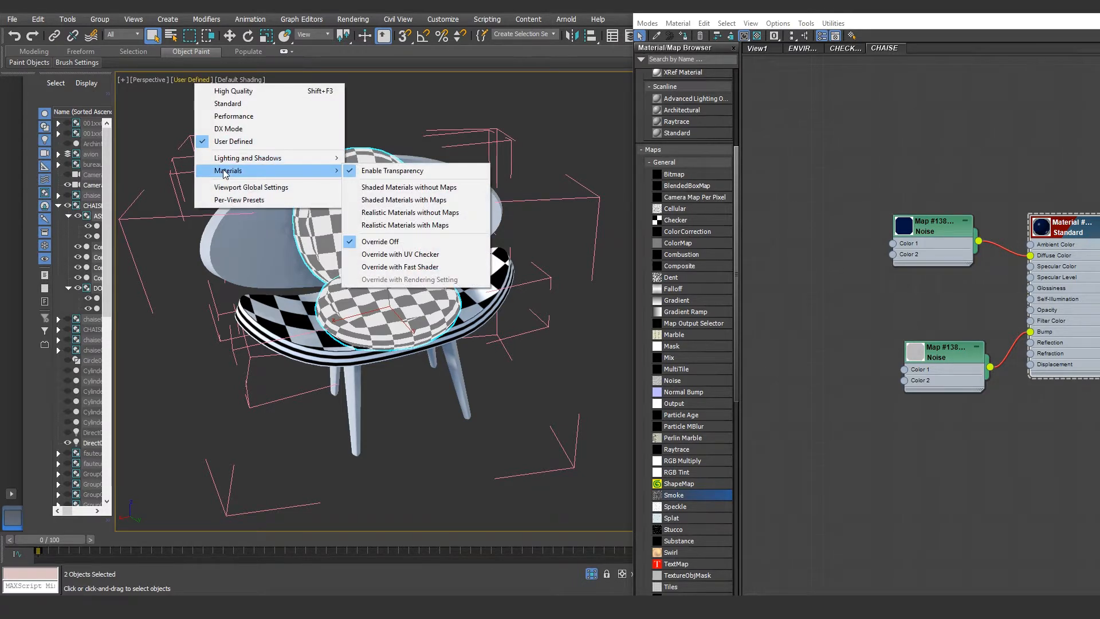
left_click(389, 204)
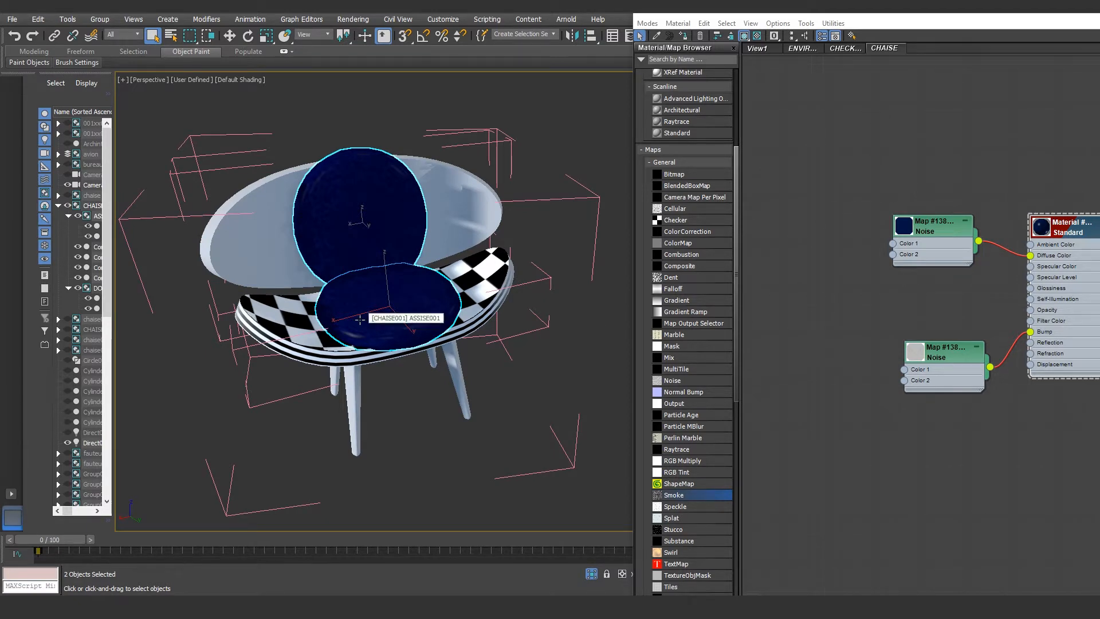
Step: Examine the noise texture on the cushions up close and render the perspective view's chair region
scroll(359, 319, "up", 6)
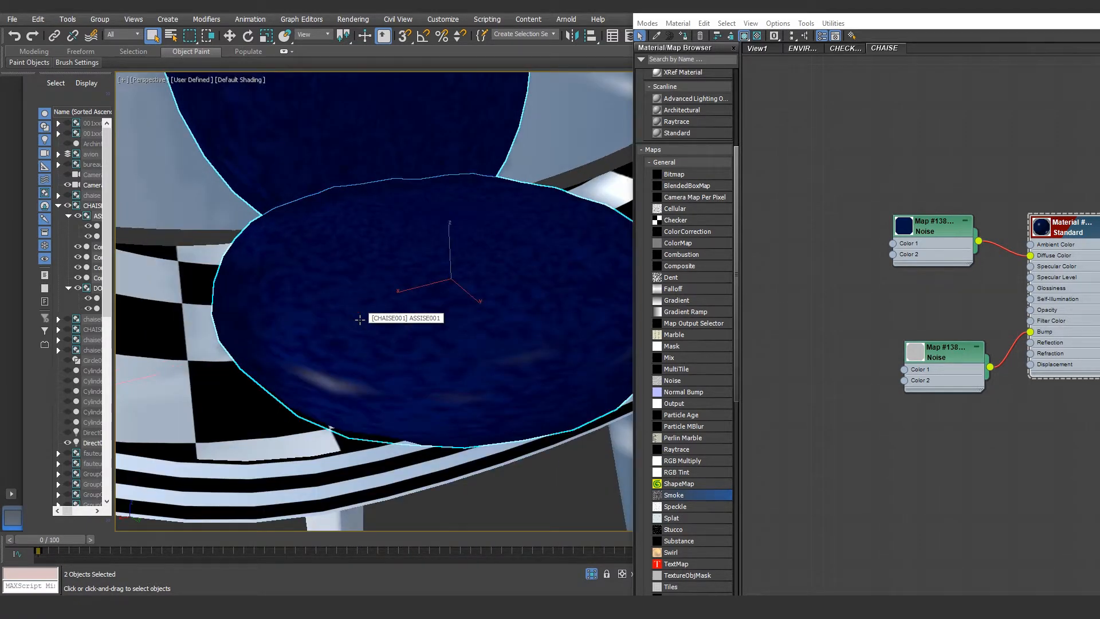
scroll(360, 320, "down", 6)
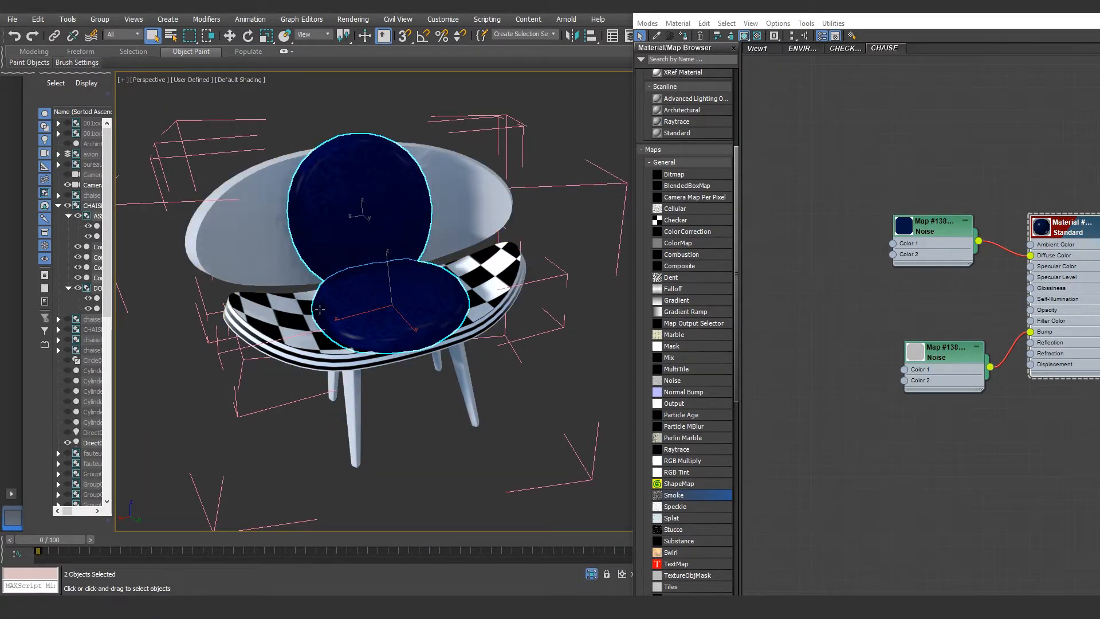
scroll(334, 285, "up", 6)
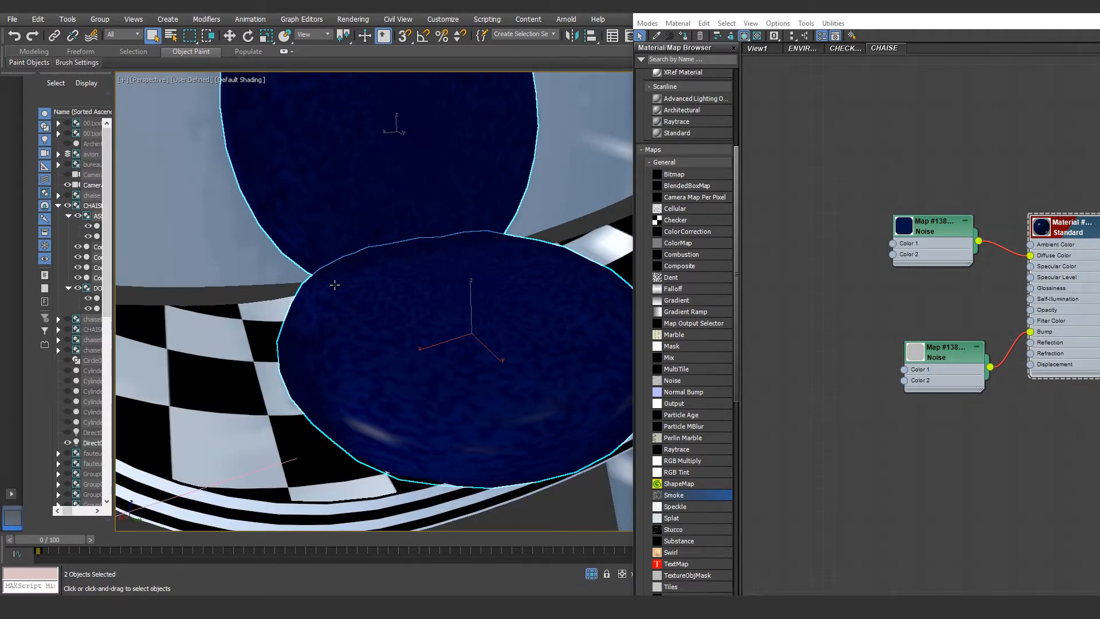
scroll(334, 285, "down", 6)
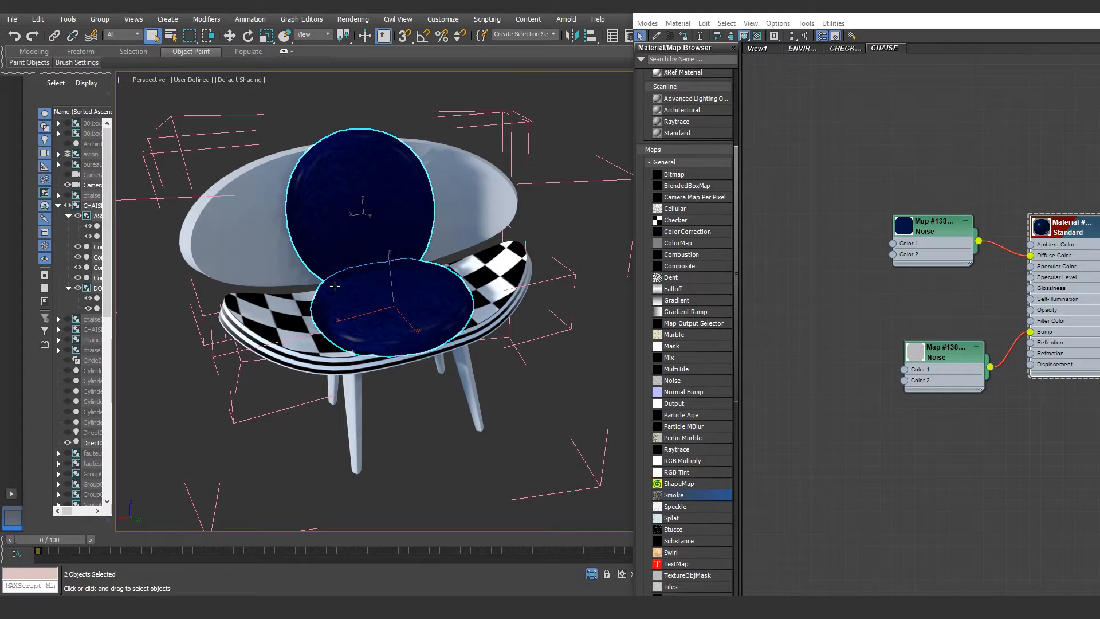
key("shift+q")
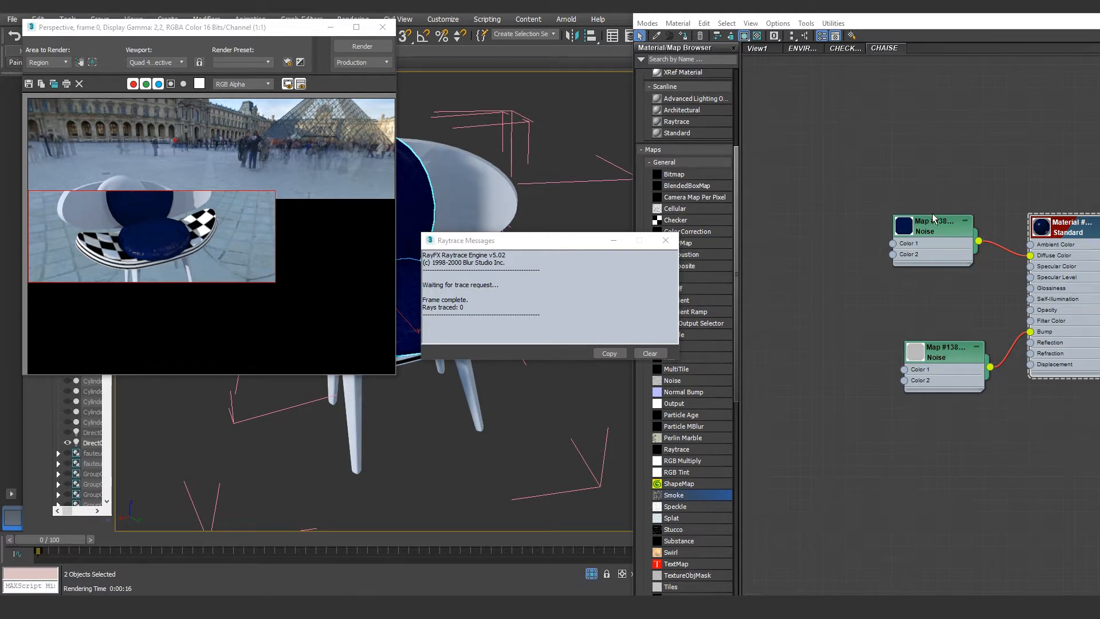
Step: Maximize the material editor, align the bump Noise node under the diffuse one and set its noise size to 0,5
left_click(915, 14)
double_click(915, 13)
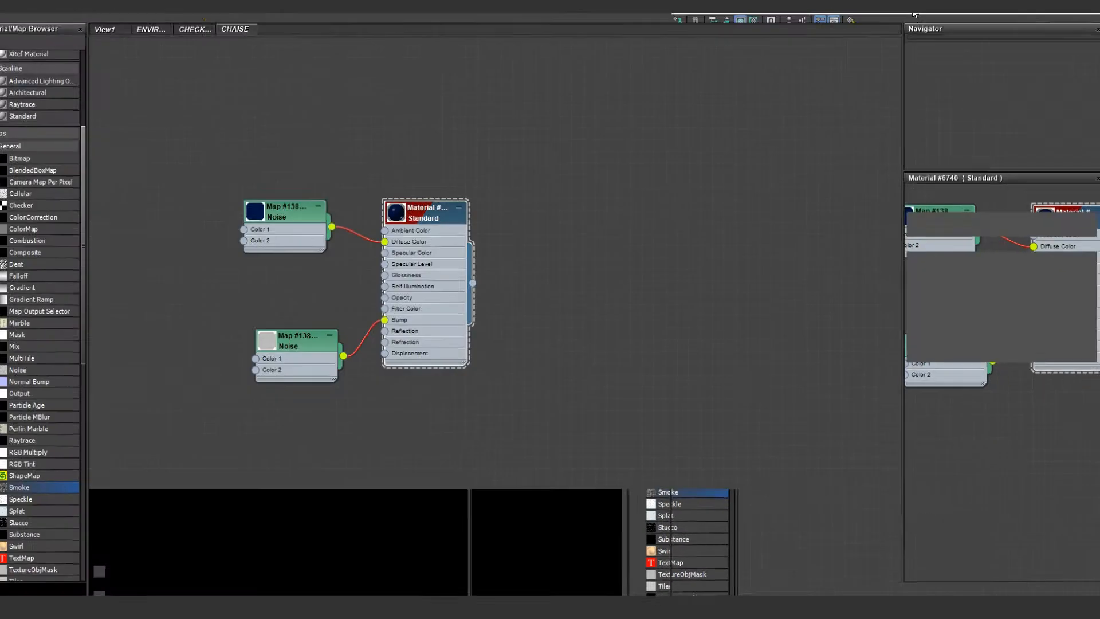
left_click_drag(319, 348, 295, 332)
double_click(297, 332)
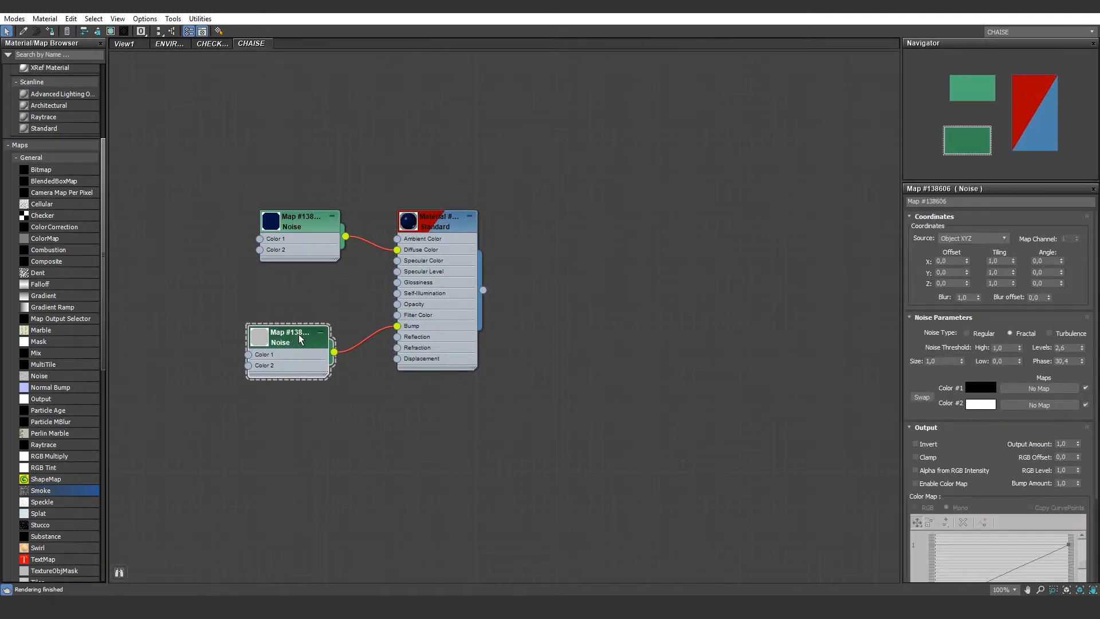
double_click(951, 361)
type("0,5")
key("Return")
Step: Align the diffuse Noise node above the bump Noise node and set its noise size to 0,5
left_click_drag(301, 229, 290, 233)
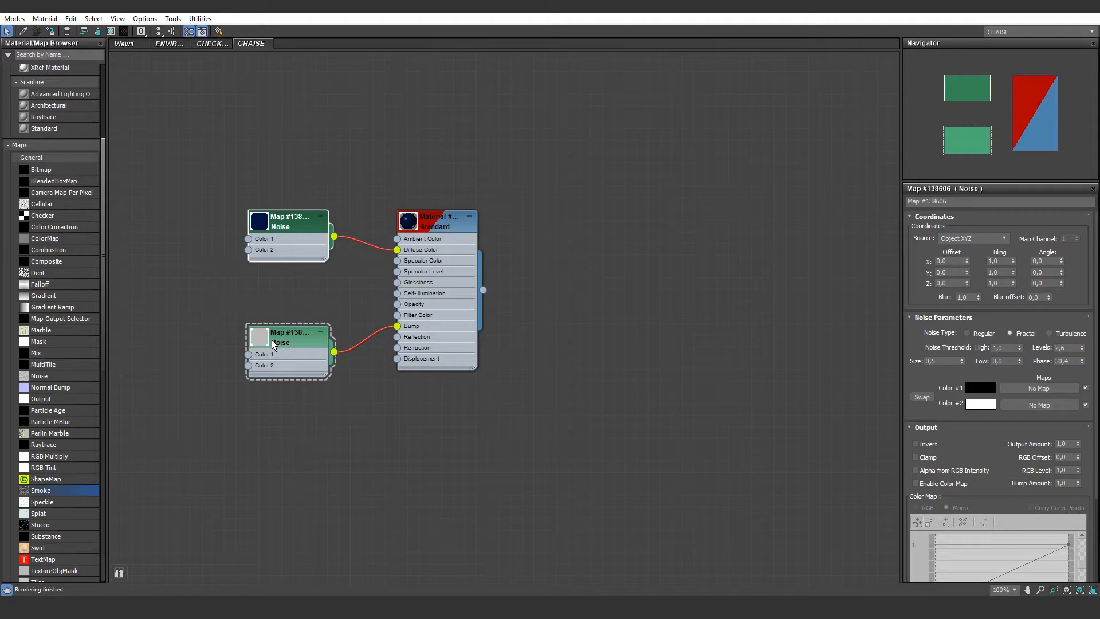
left_click(287, 225)
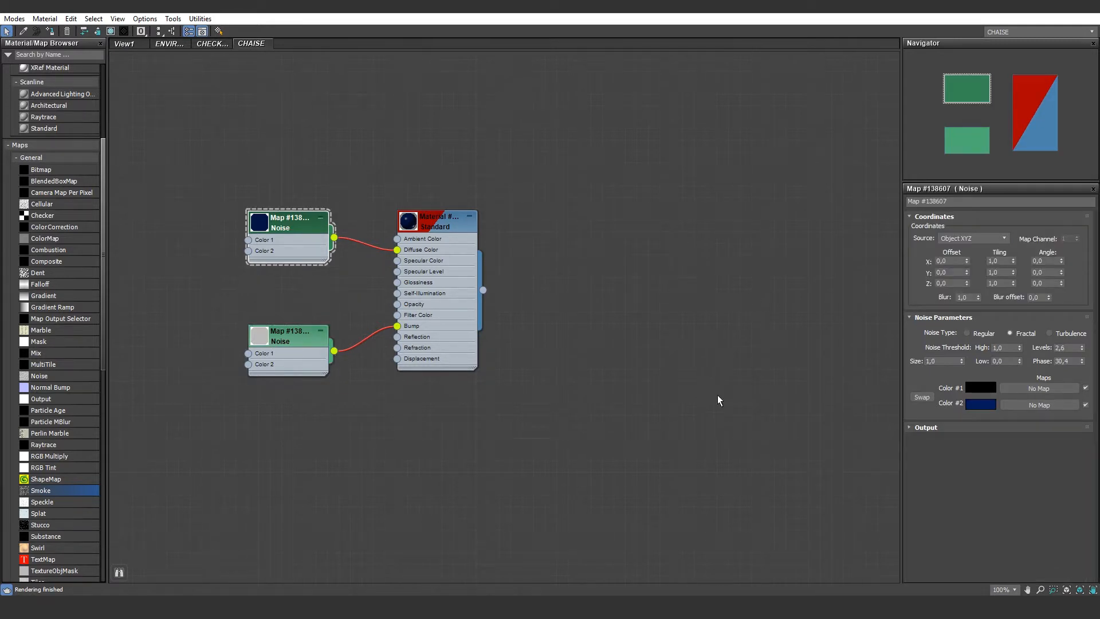
left_click(941, 360)
type("0,5")
Step: Set the bump amount of the cushion's Standard material to 10
left_click(432, 225)
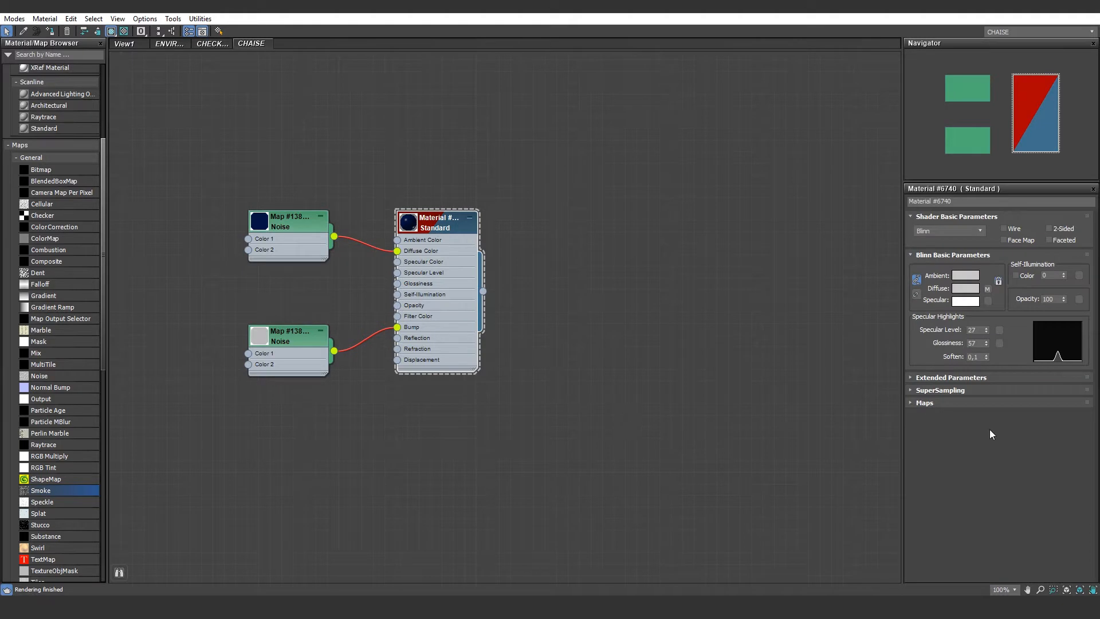
left_click(916, 402)
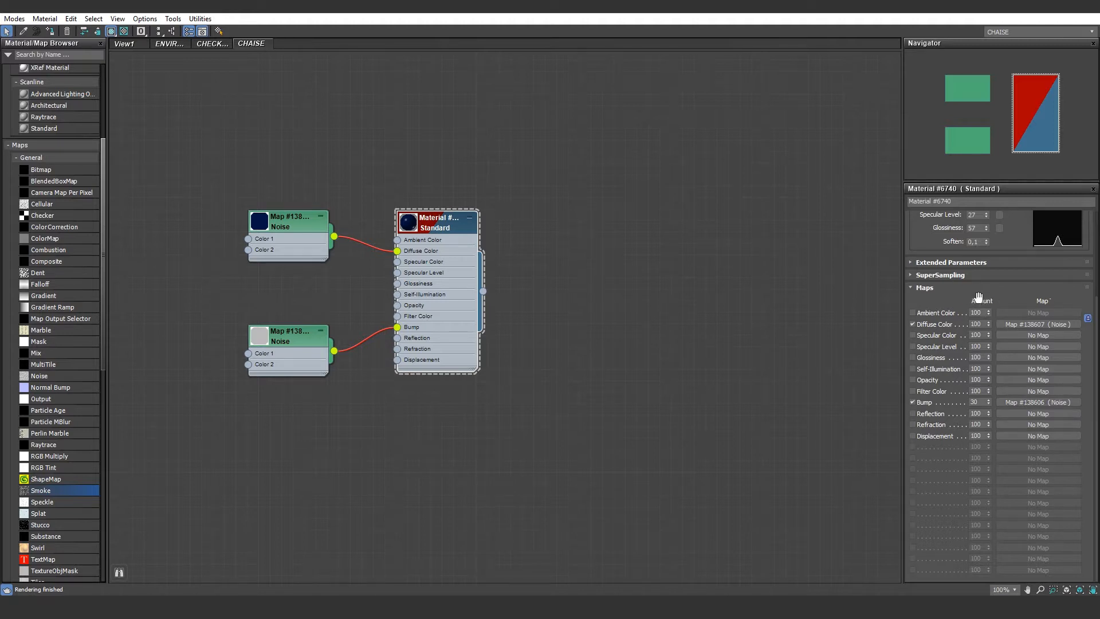
double_click(982, 403)
type("1")
key("Return")
Step: Re-render the chair region and close the render and Raytrace Messages windows
left_click(1058, 11)
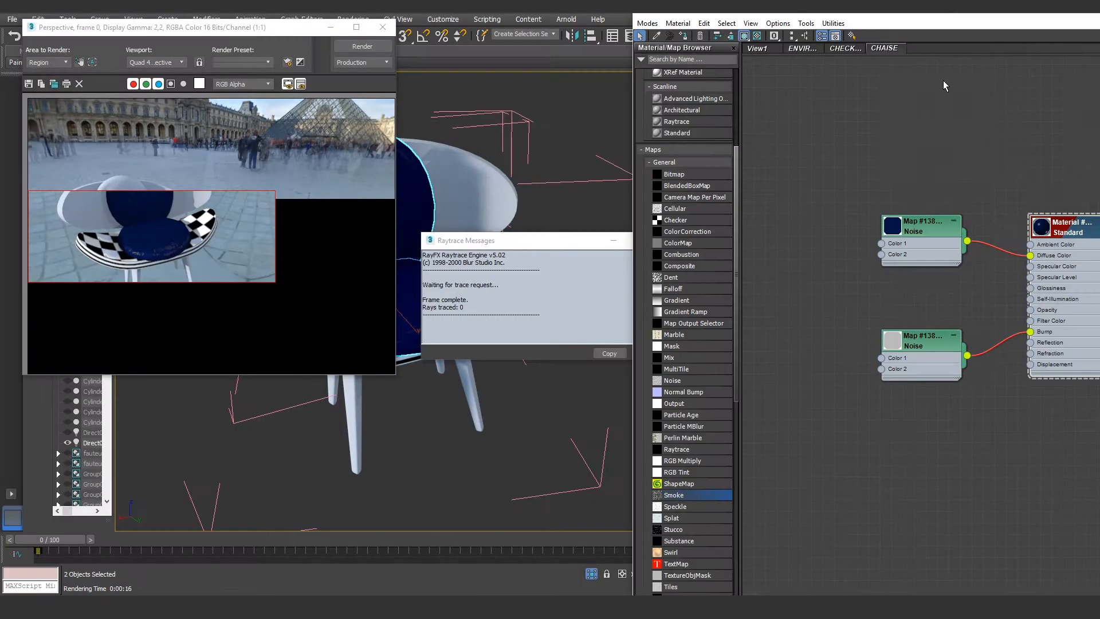
left_click(364, 47)
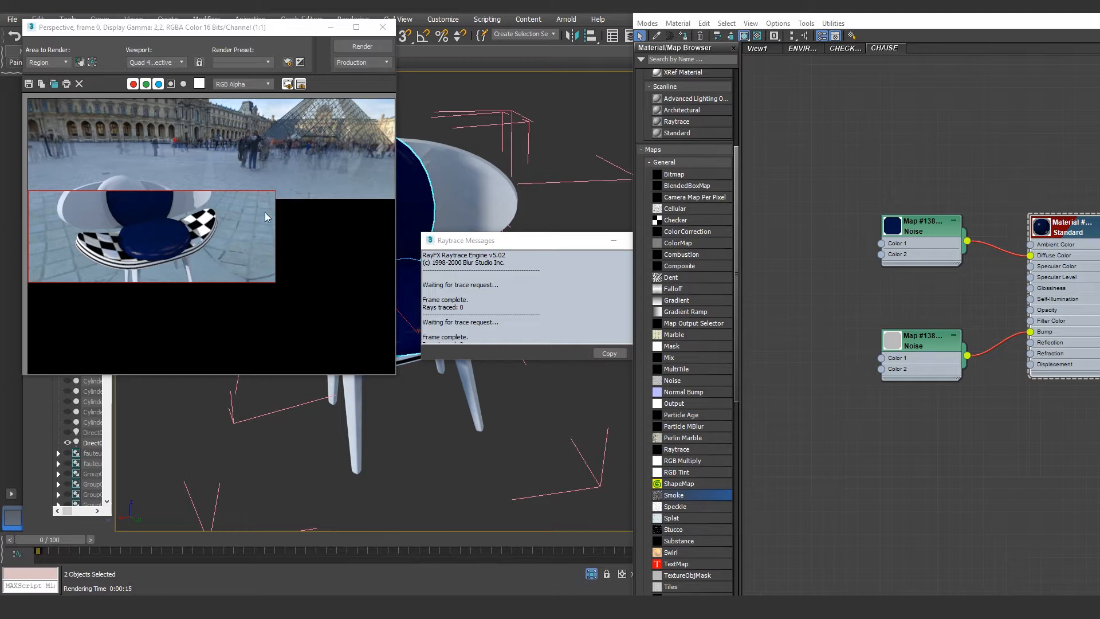
left_click(382, 27)
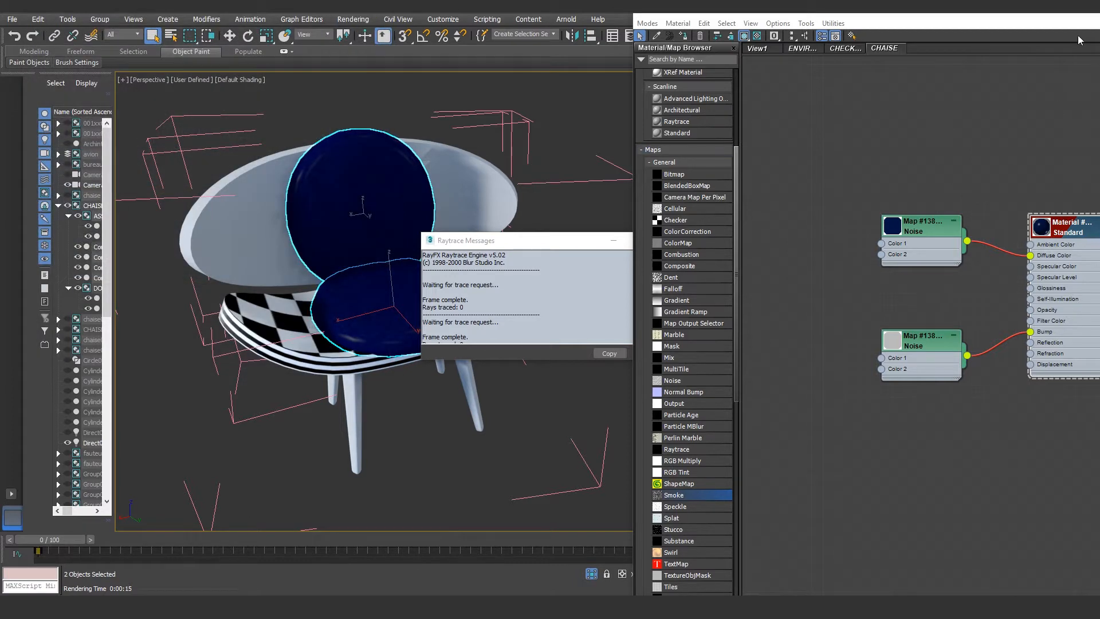
double_click(1068, 16)
left_click(1087, 12)
left_click(724, 292)
Step: Reopen the material editor, add a second Standard material and place its node directly below the cushion material
key("m")
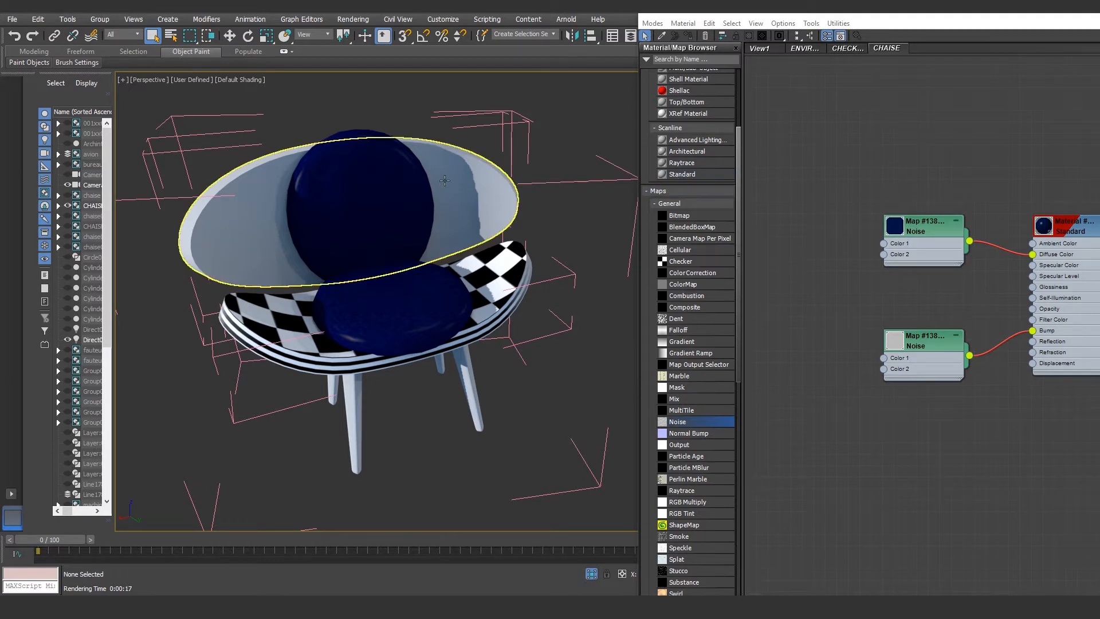
left_click_drag(681, 174, 970, 451)
left_click_drag(1052, 464, 1020, 441)
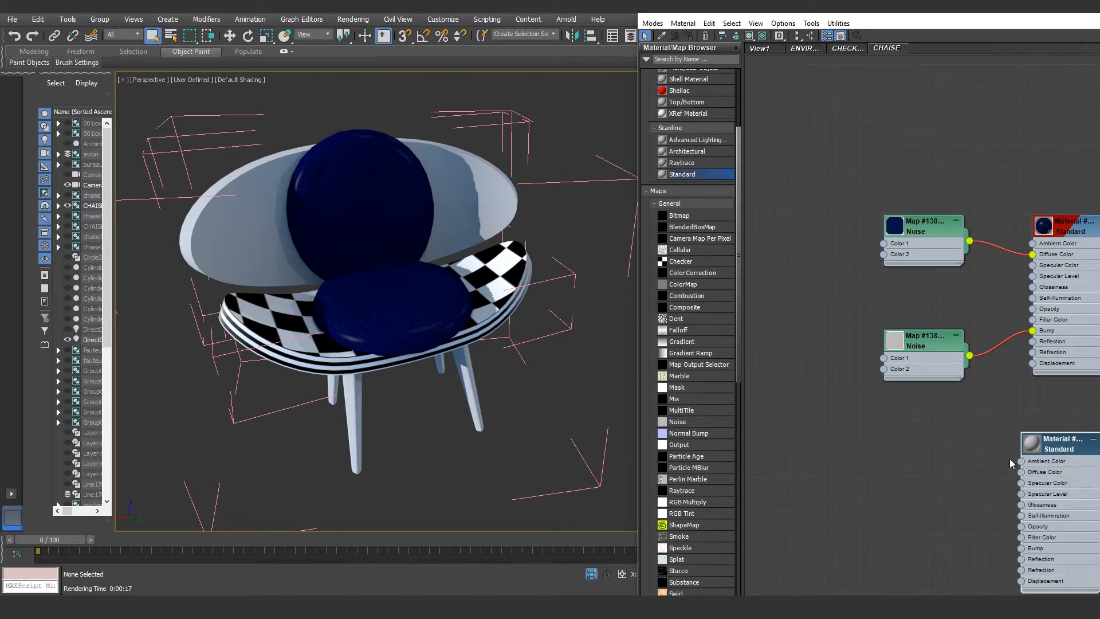
double_click(951, 16)
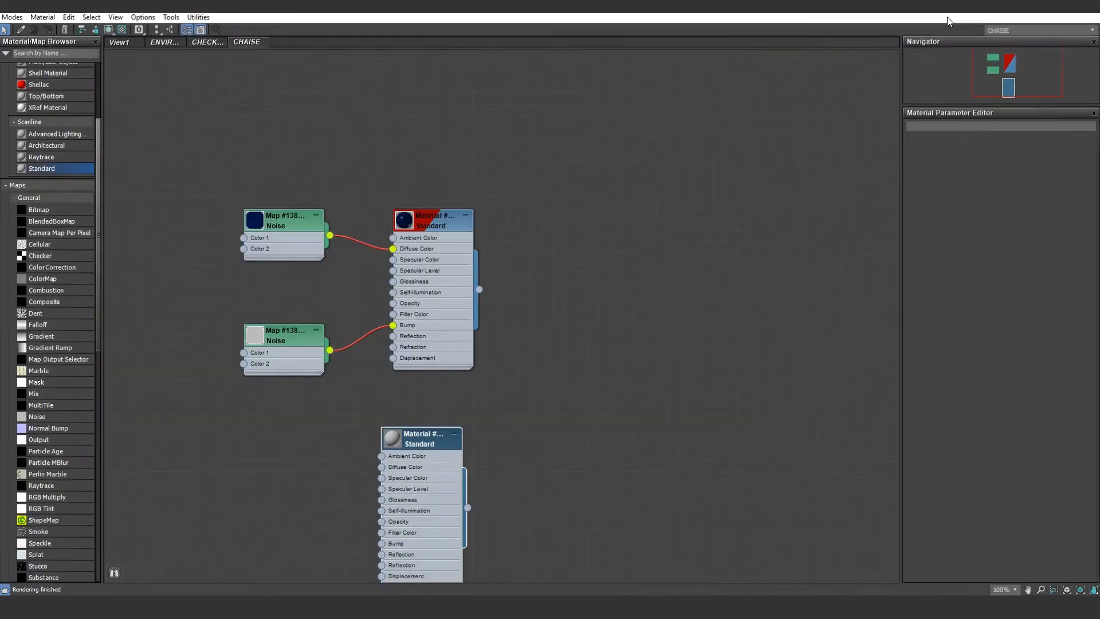
left_click_drag(421, 441, 433, 419)
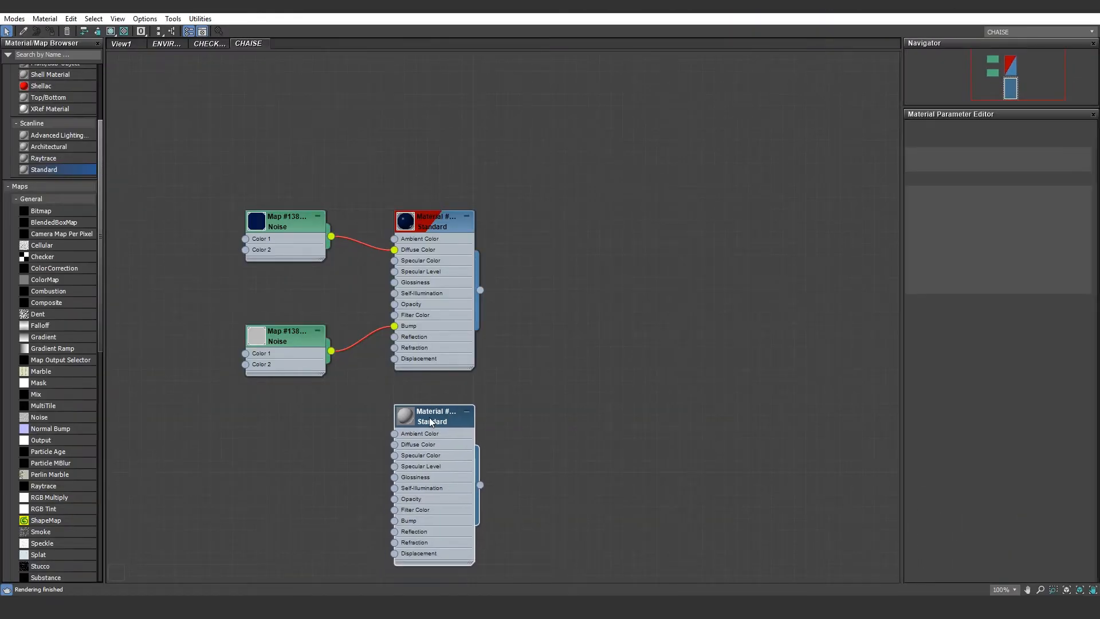
Step: Name the new Standard material BOIS ASSISE and rename the cushion material COUSSIN CUIR
double_click(433, 421)
left_click(970, 126)
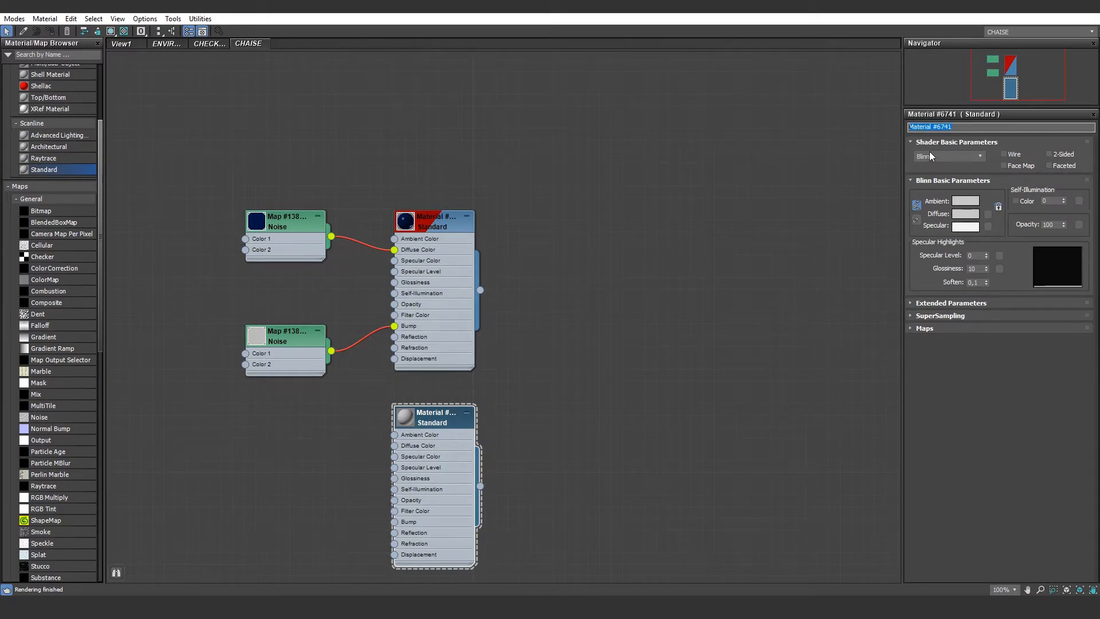
type("BOIS ASSISE")
double_click(442, 230)
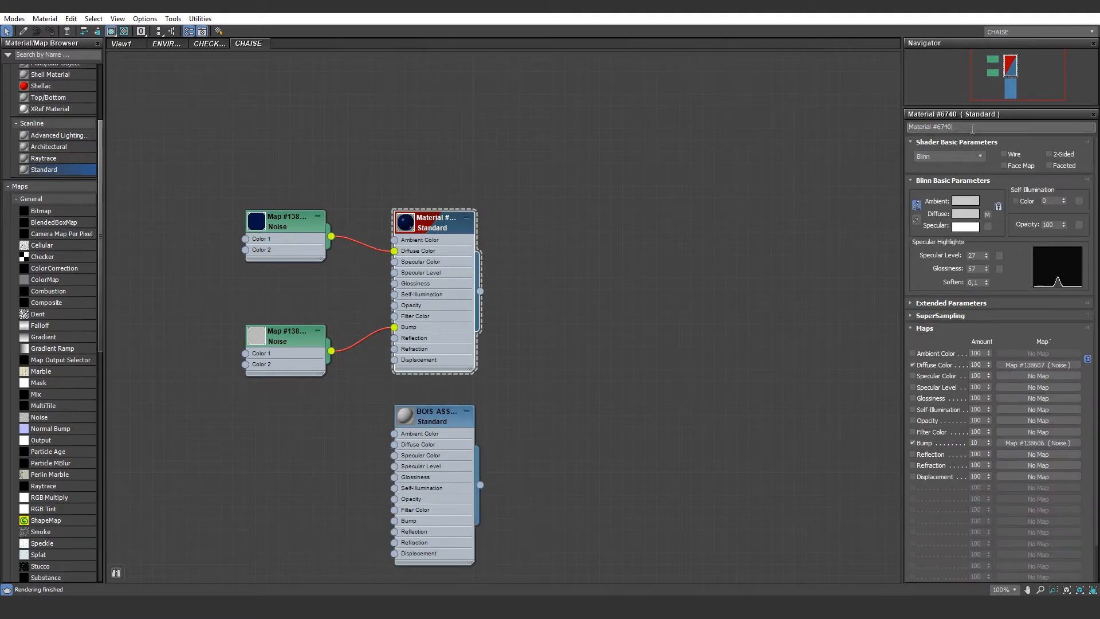
type("COUSSIN CUIR")
key("Return")
Step: Connect a new Noise map to the diffuse color of BOIS ASSISE and open the map's parameters
double_click(429, 418)
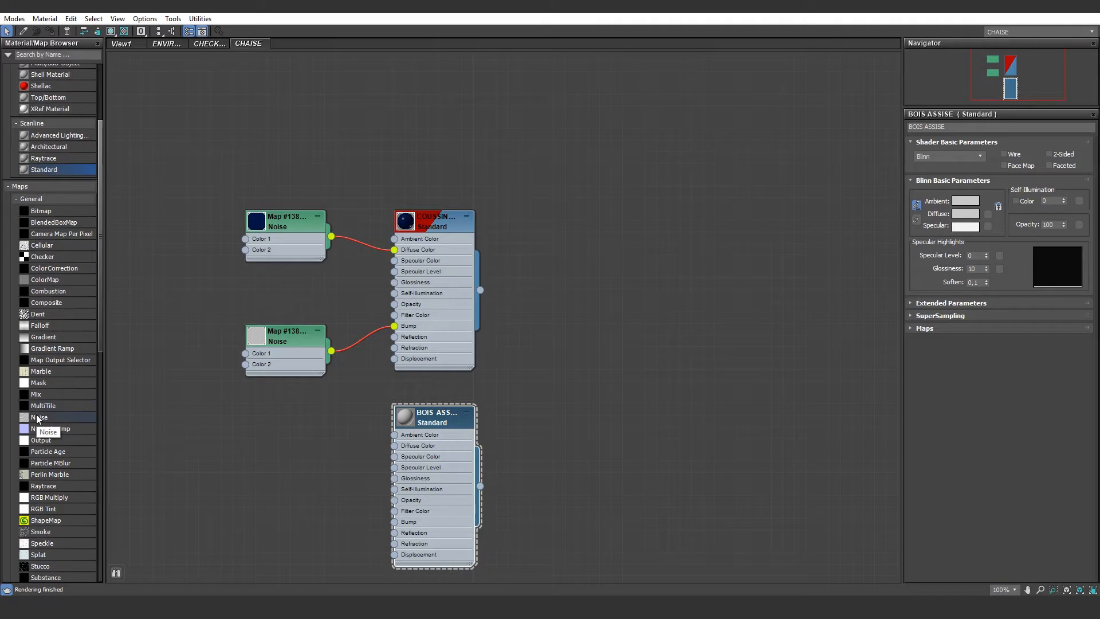
mouse_move(38, 419)
left_mouse_down()
mouse_move(240, 434)
mouse_move(365, 498)
mouse_move(404, 440)
mouse_move(406, 449)
left_mouse_up()
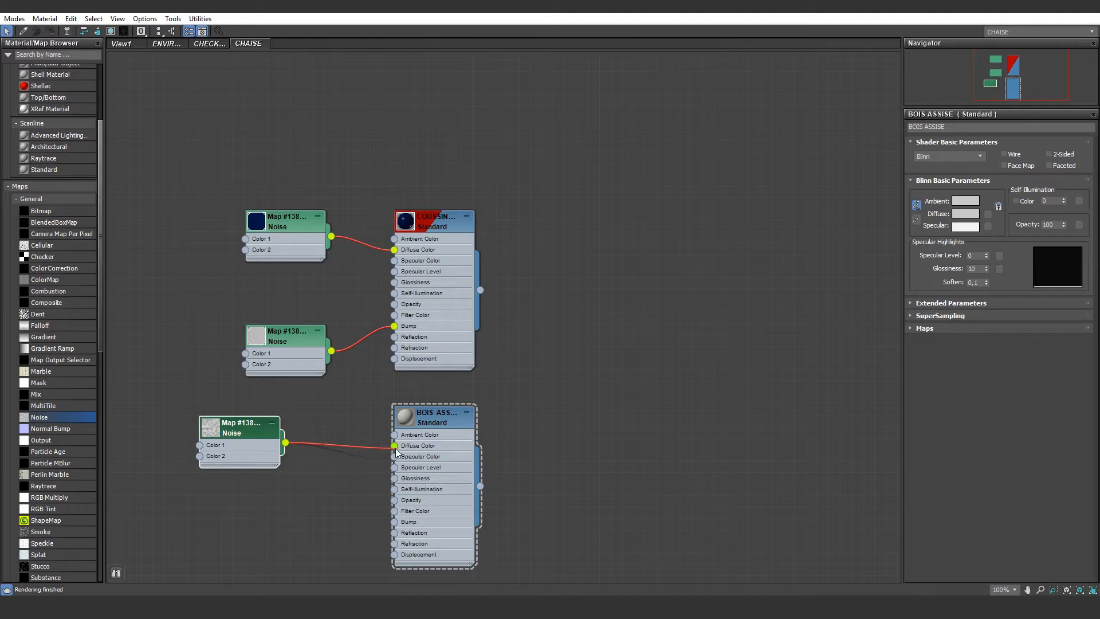
double_click(241, 430)
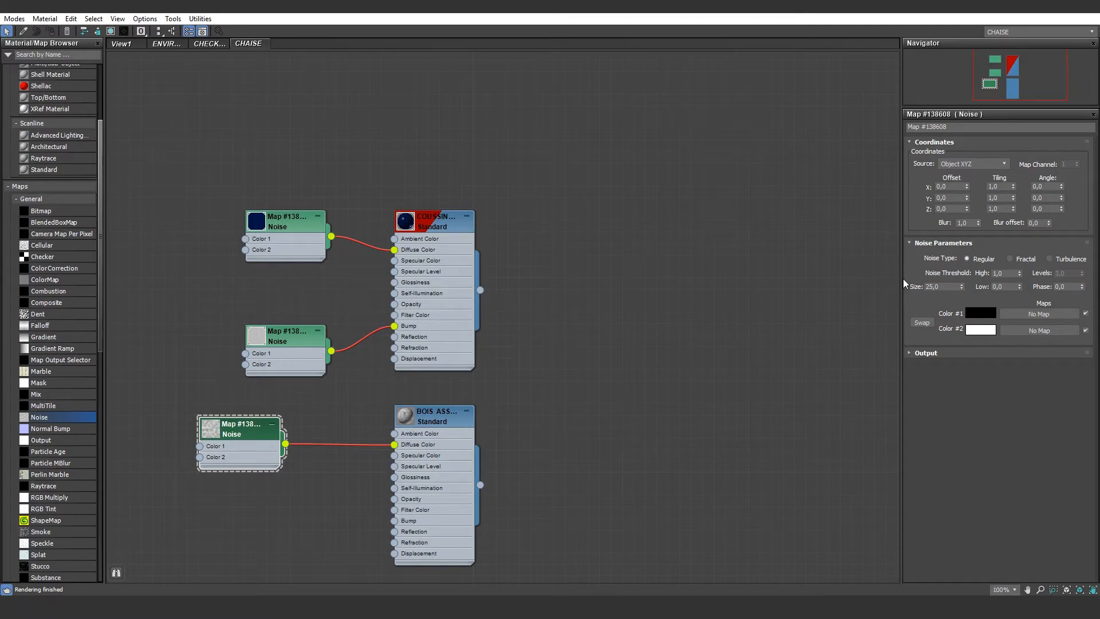
Step: Using the map's preview window, stretch the wood Noise map with tiling X 5,0 and Y 0,2
right_click(214, 428)
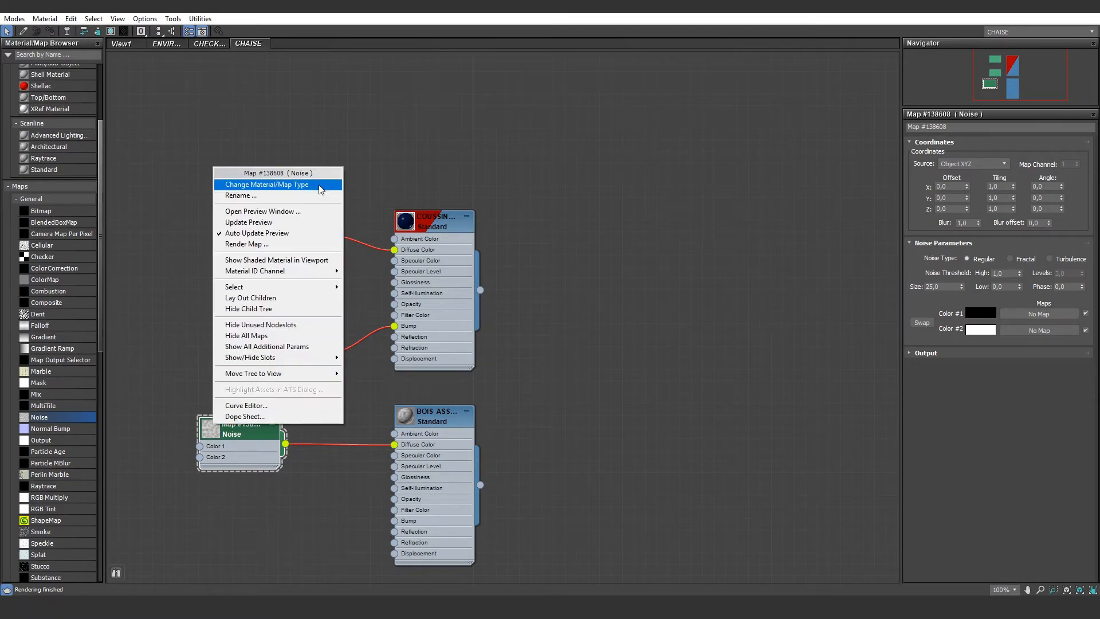
left_click(311, 211)
left_click_drag(367, 204, 507, 102)
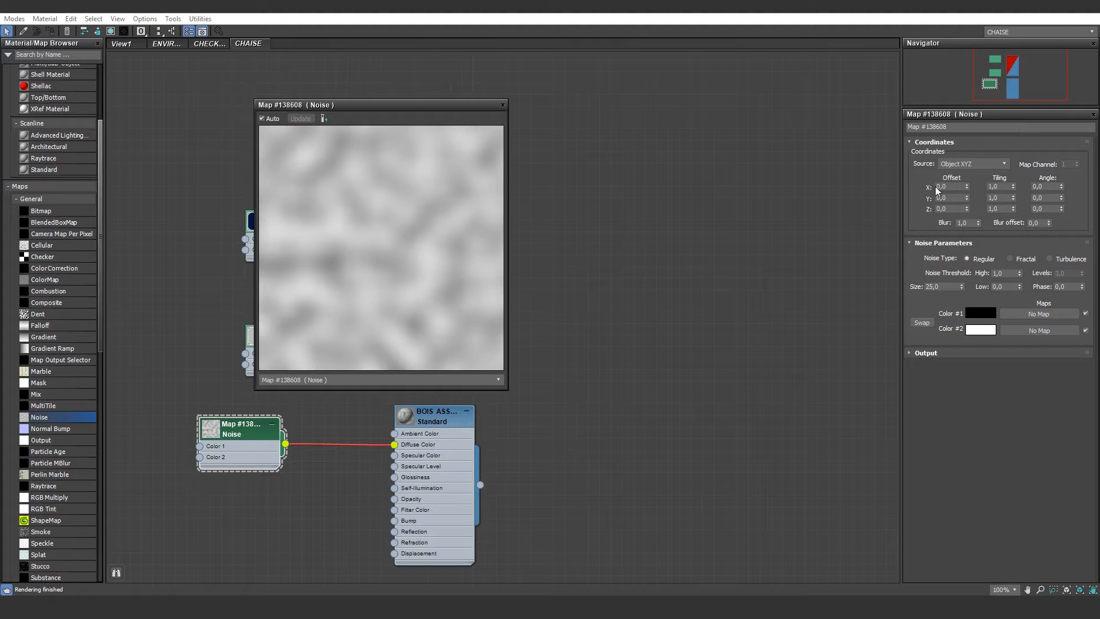
mouse_move(1013, 187)
left_mouse_down()
mouse_move(1015, 150)
mouse_move(1014, 198)
left_mouse_up()
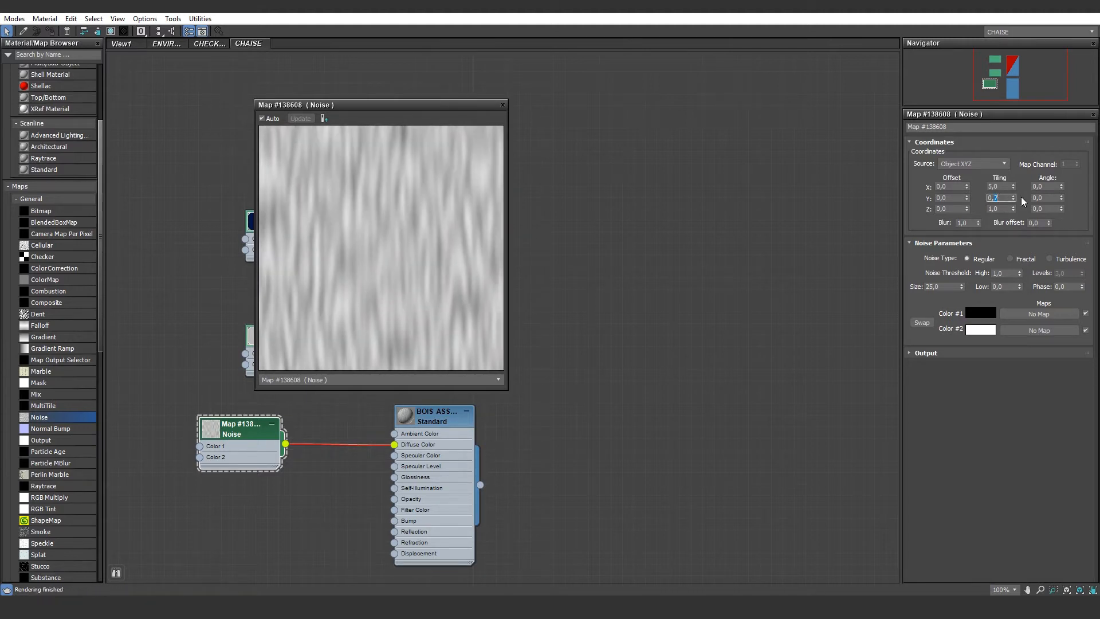
key("Return")
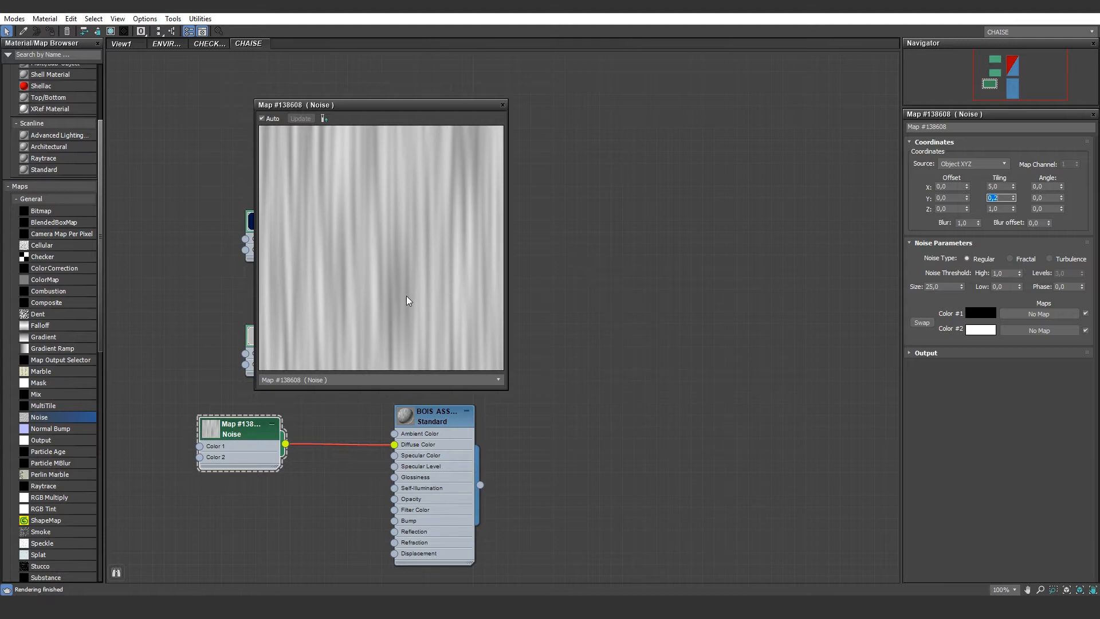
left_click(501, 106)
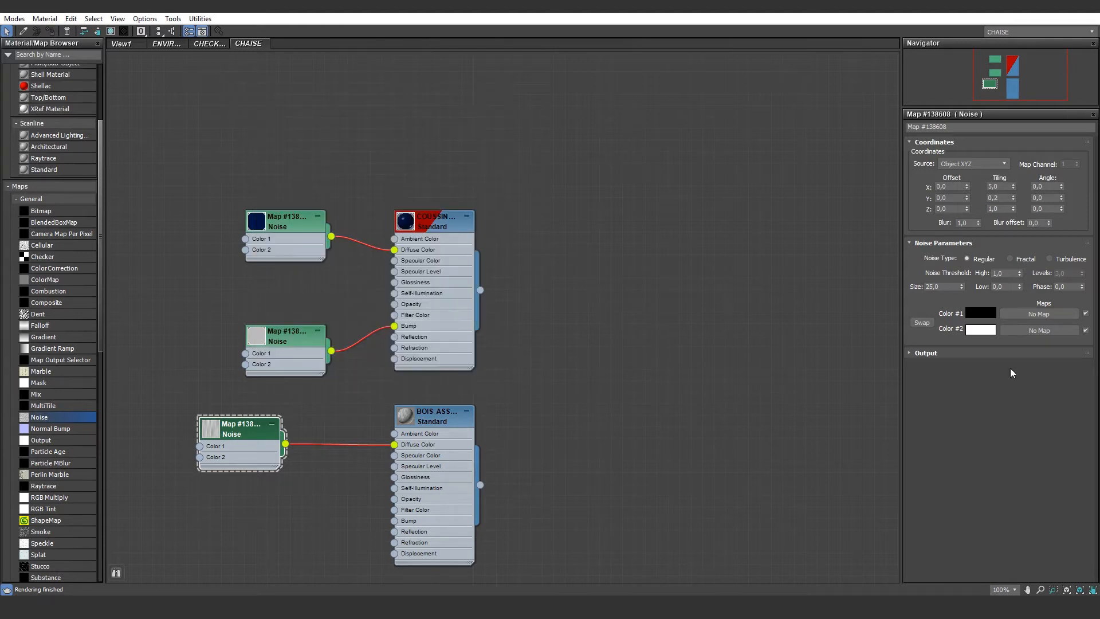
Step: Start the brown of the wood Noise map's Color #2 with red 100 and green 41
left_click(985, 332)
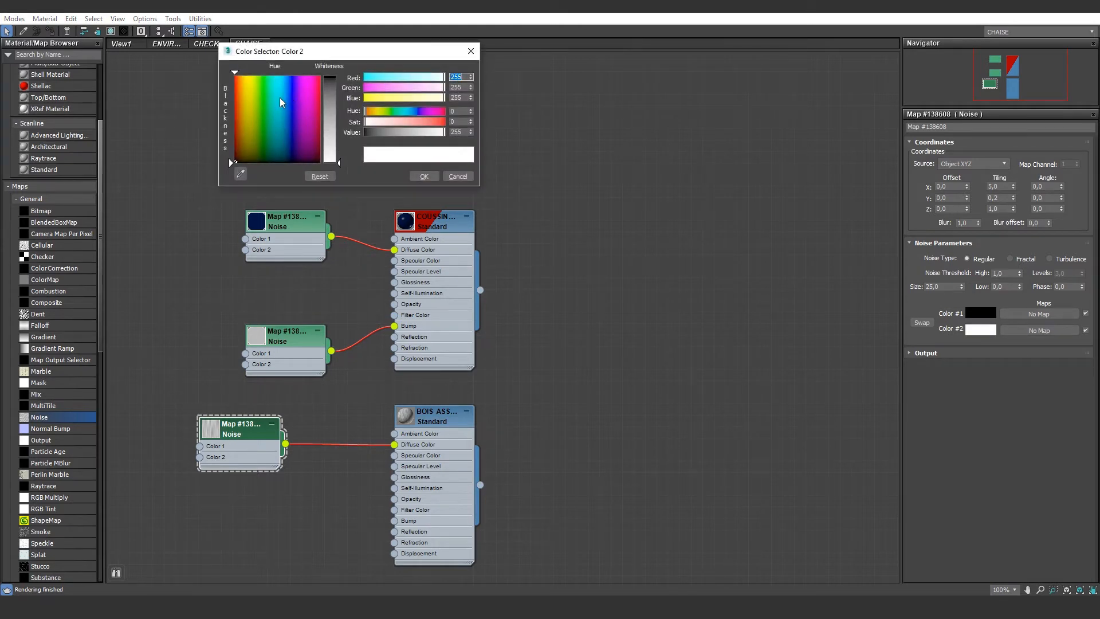
left_click_drag(384, 98, 325, 97)
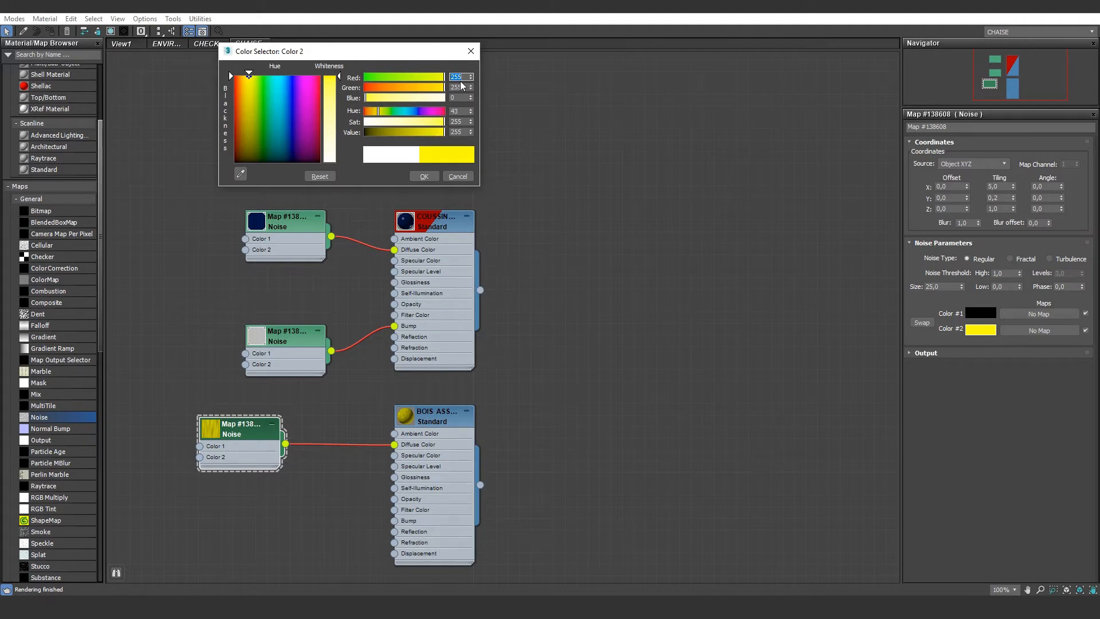
type("100")
key("Return")
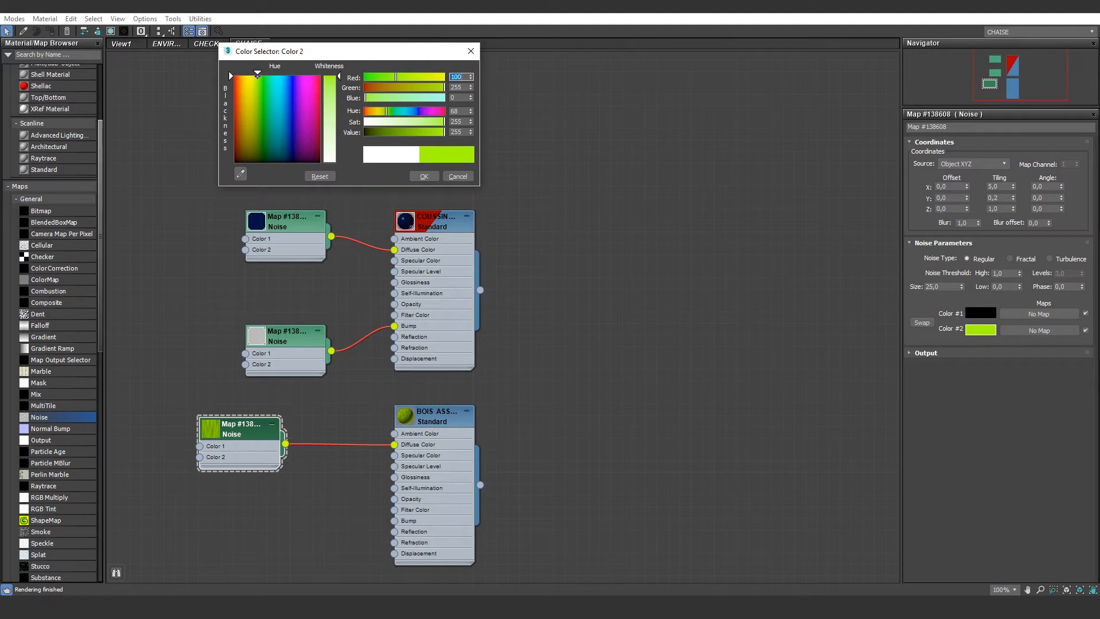
left_click(461, 86)
type("41")
key("Tab")
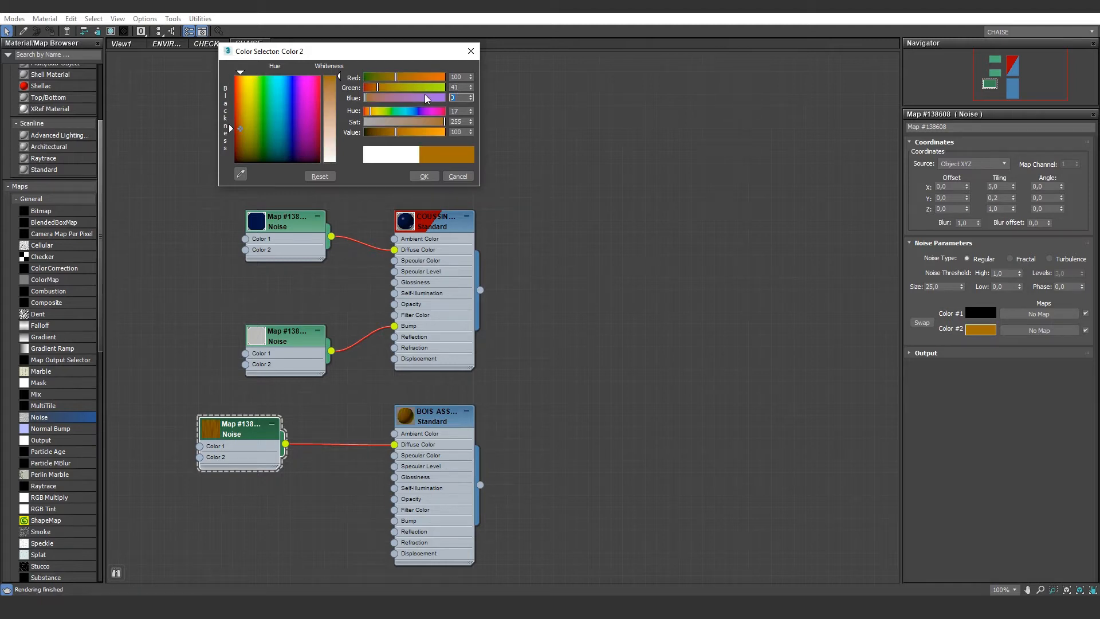
Step: Complete the wood Noise map's Color #2 with blue 14 and hue 13, and accept the color
left_click(467, 110)
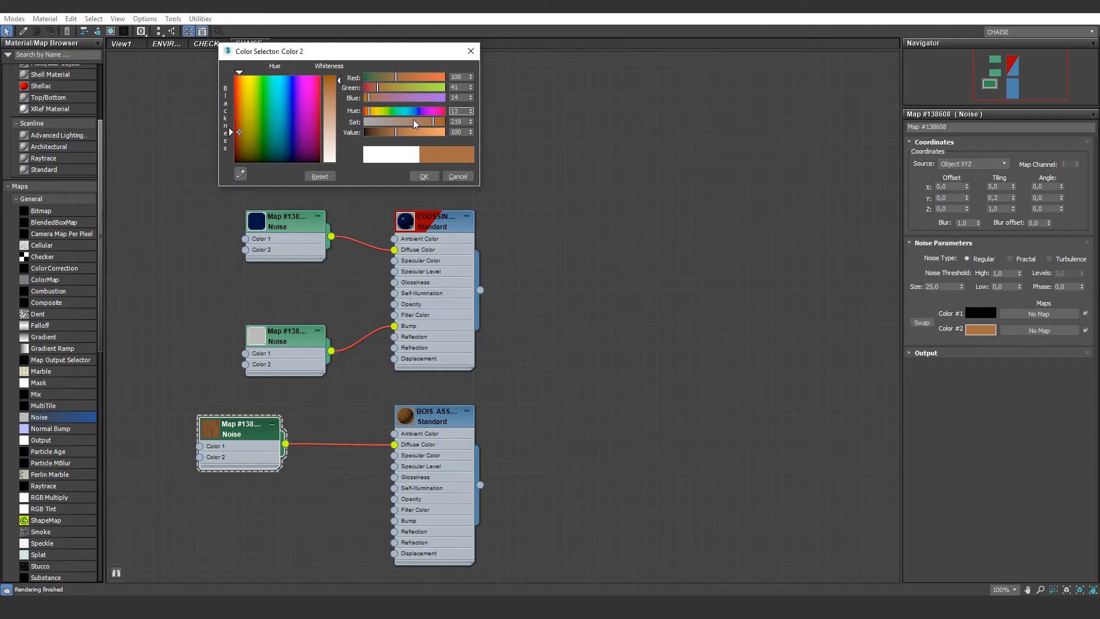
type("13")
key("Tab")
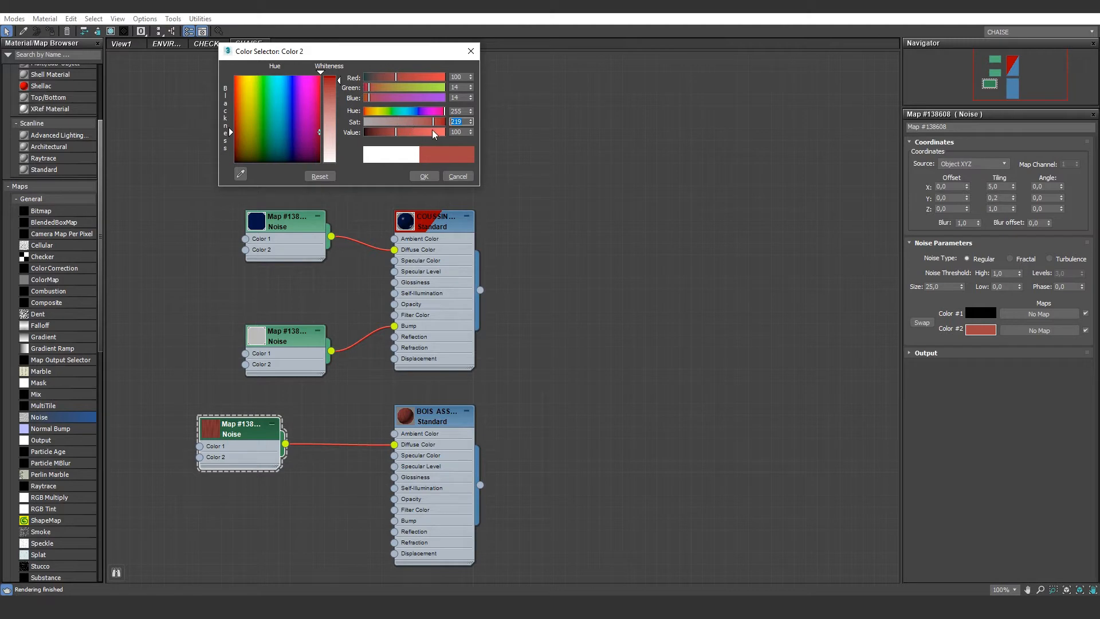
left_click(463, 109)
type("13")
key("Return")
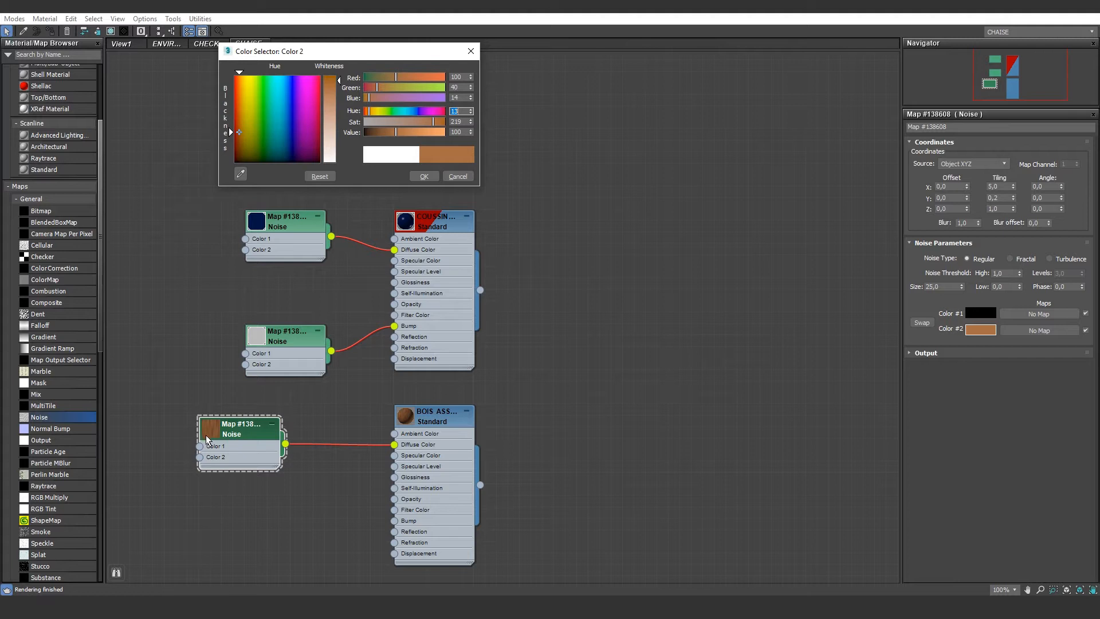
left_click(424, 176)
Step: Enlarge the BOIS ASSISE node preview and set the material's Specular Level to 52, Glossiness to 35 and Soften to 0,4
middle_click_drag(496, 354, 599, 239)
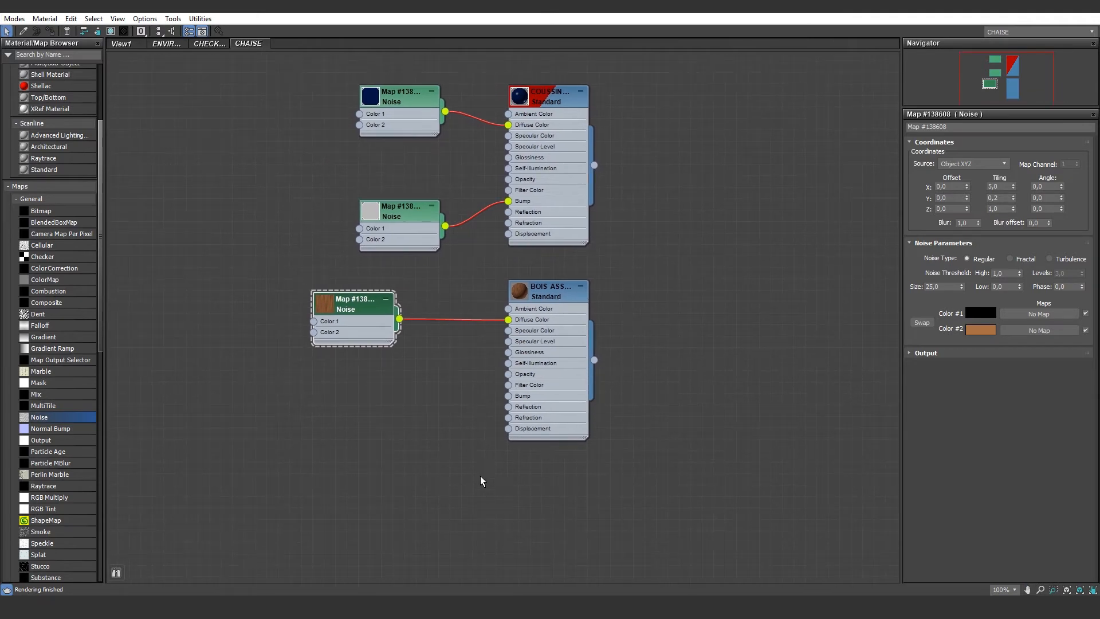
scroll(475, 476, "up", 2)
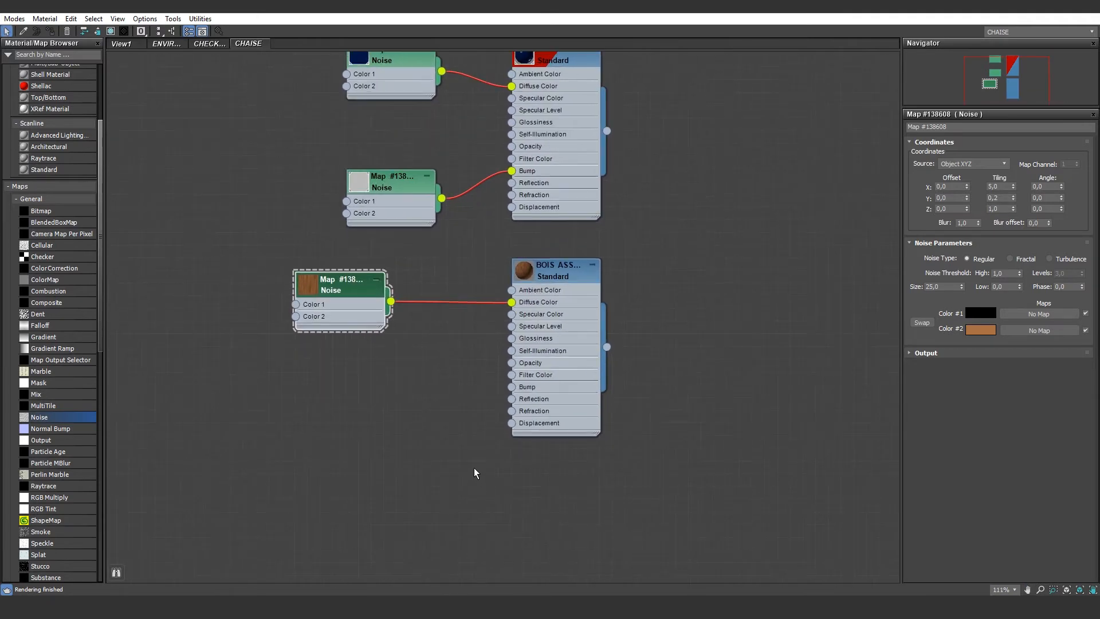
double_click(543, 275)
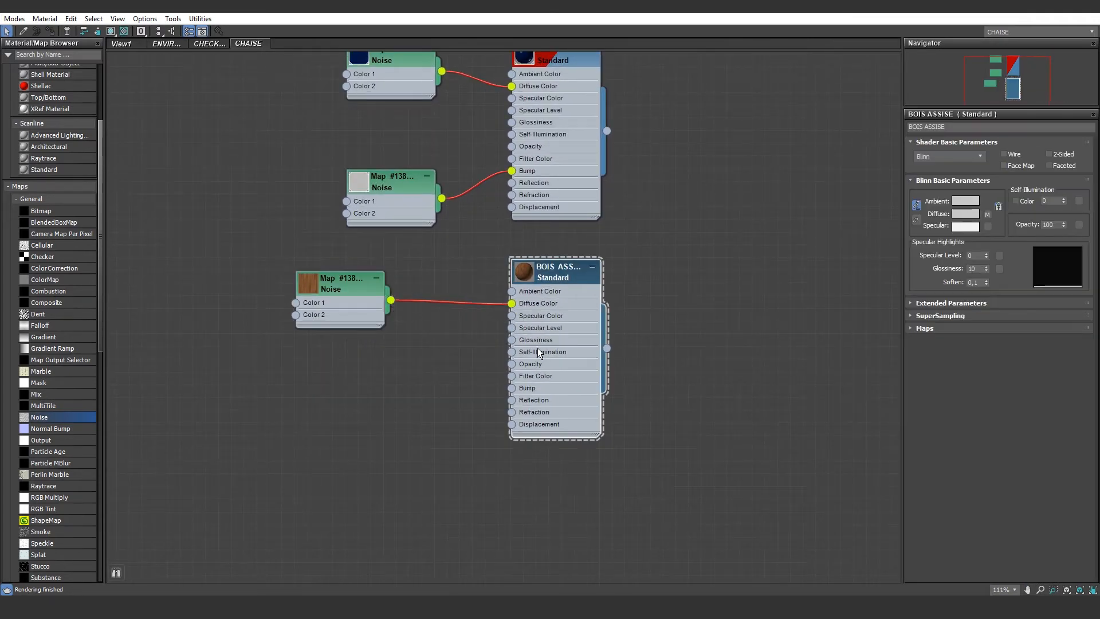
left_click_drag(984, 256, 985, 228)
left_click_drag(985, 269, 985, 255)
double_click(521, 279)
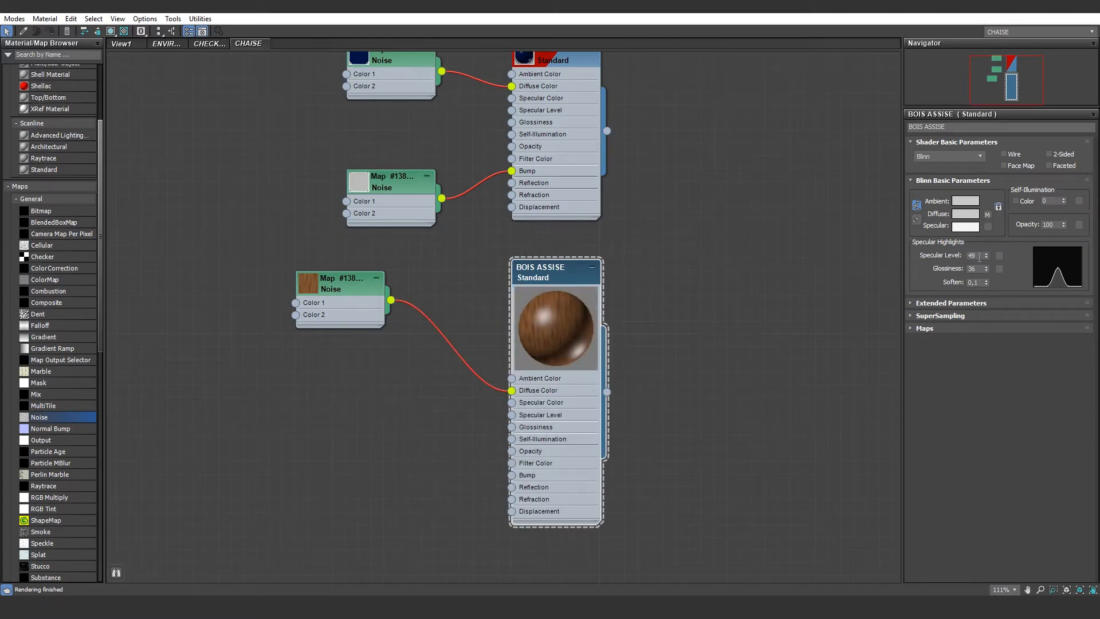
left_click_drag(986, 256, 986, 250)
left_click_drag(986, 257, 985, 259)
left_click_drag(985, 270, 987, 265)
left_click(986, 280)
Step: Duplicate the wood Noise map below the original and reset the copy's Color #2 to white
left_click(344, 296)
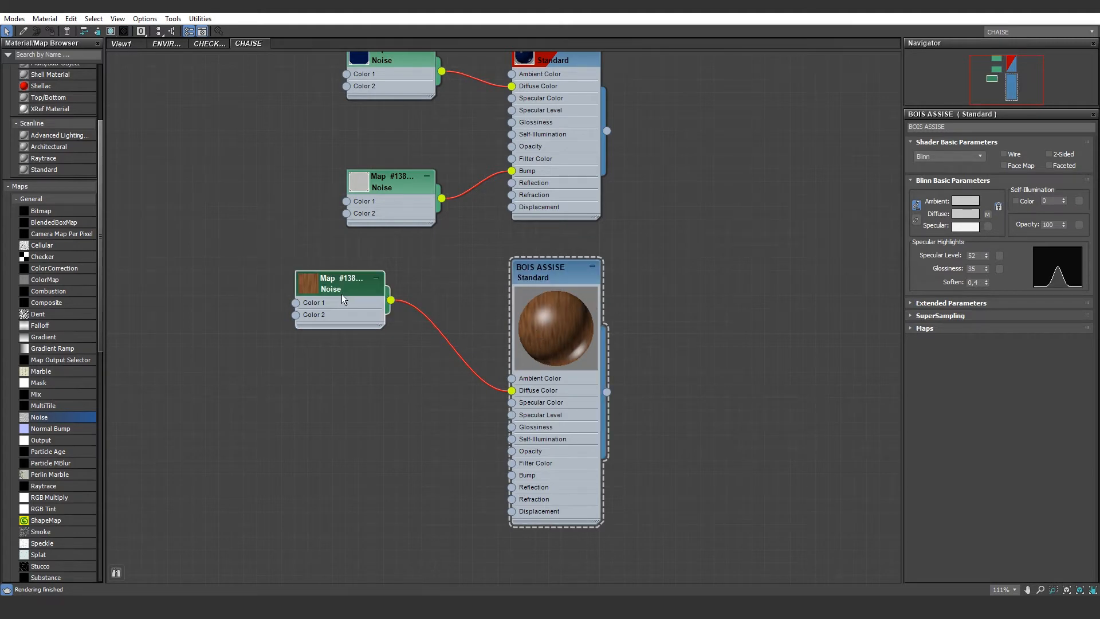
left_click_drag(342, 288, 342, 455, "shift")
double_click(355, 448)
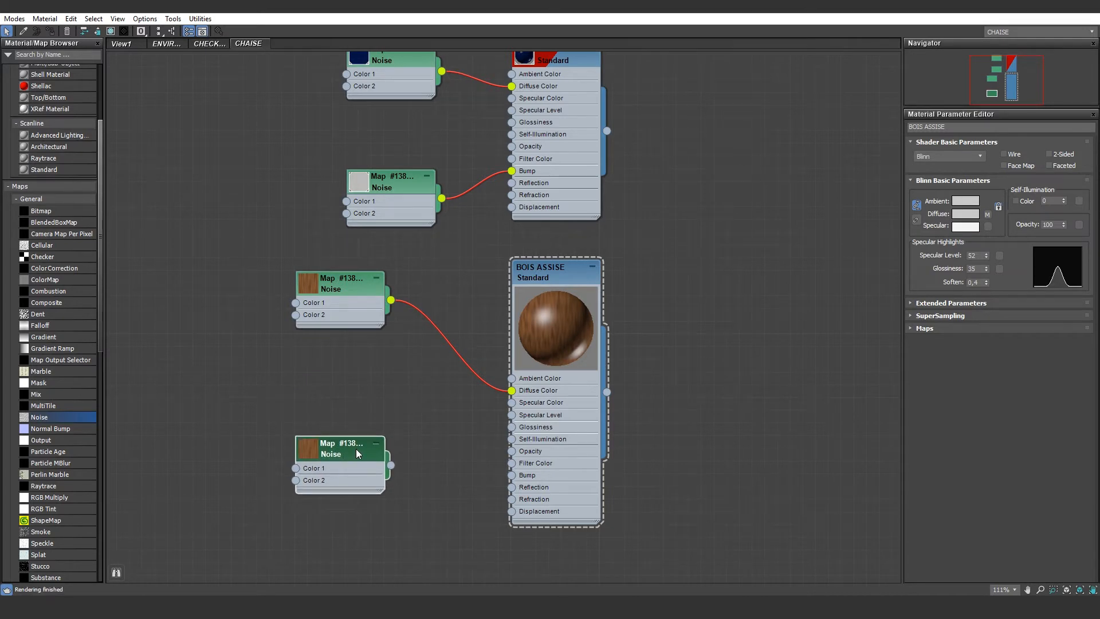
left_click(980, 330)
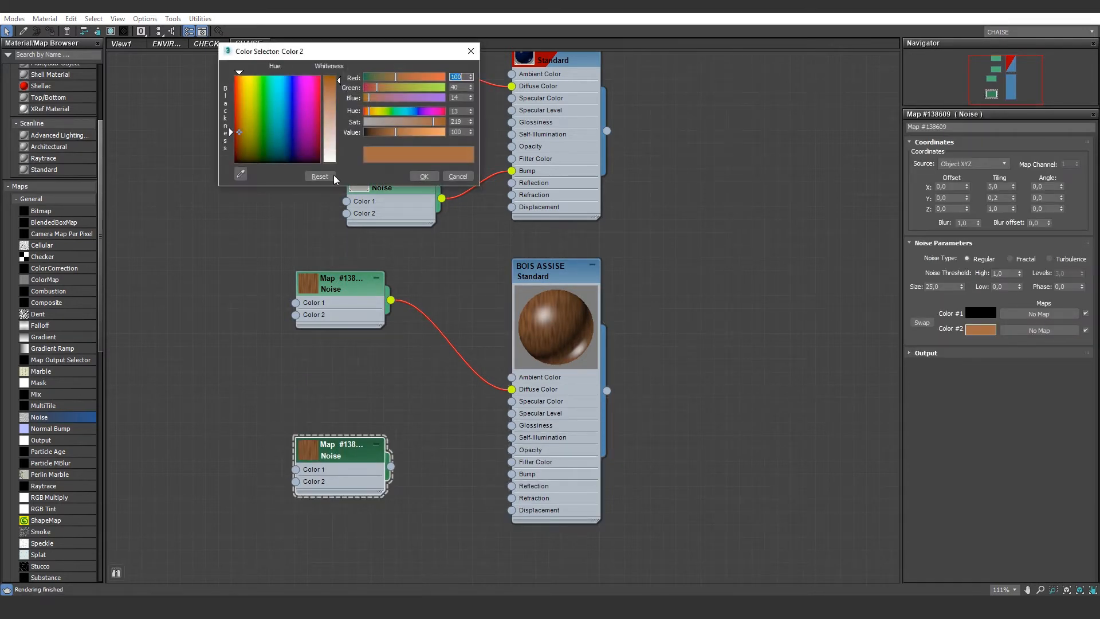
left_click_drag(342, 146, 339, 166)
left_click(425, 176)
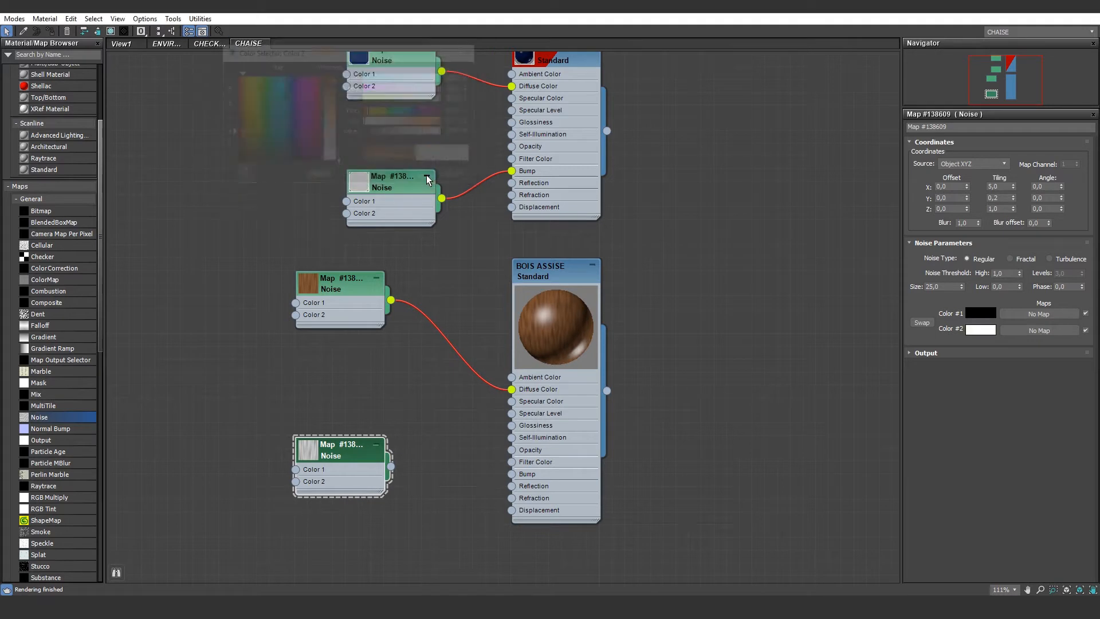
Step: Connect the black-and-white Noise copy to the Bump slot of BOIS ASSISE and set the bump amount to 10
left_click_drag(393, 465, 511, 473)
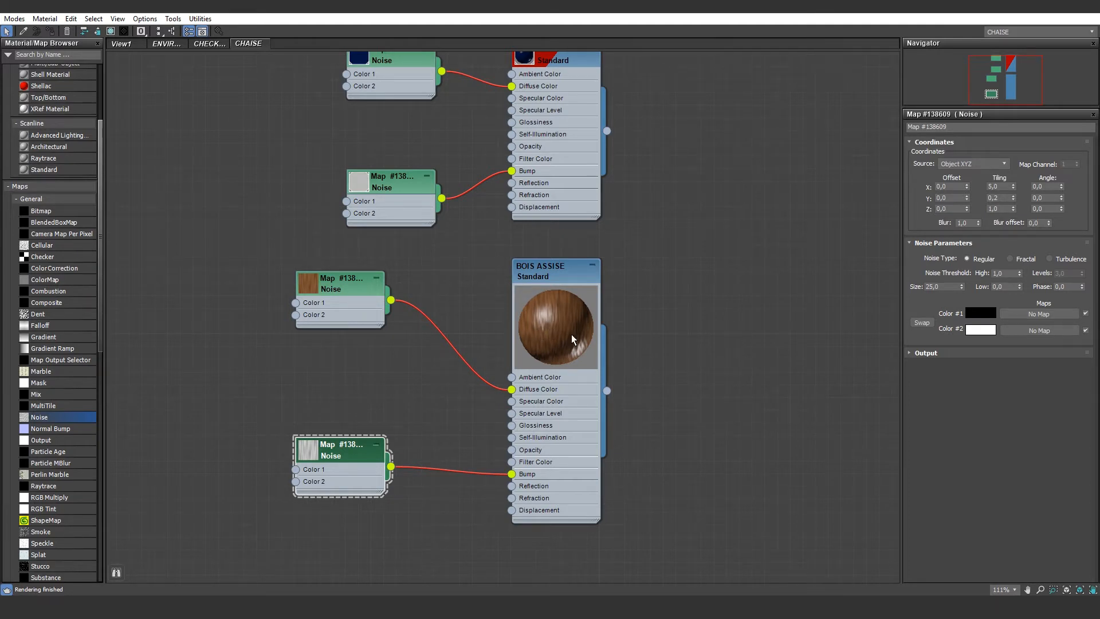
left_click(552, 278)
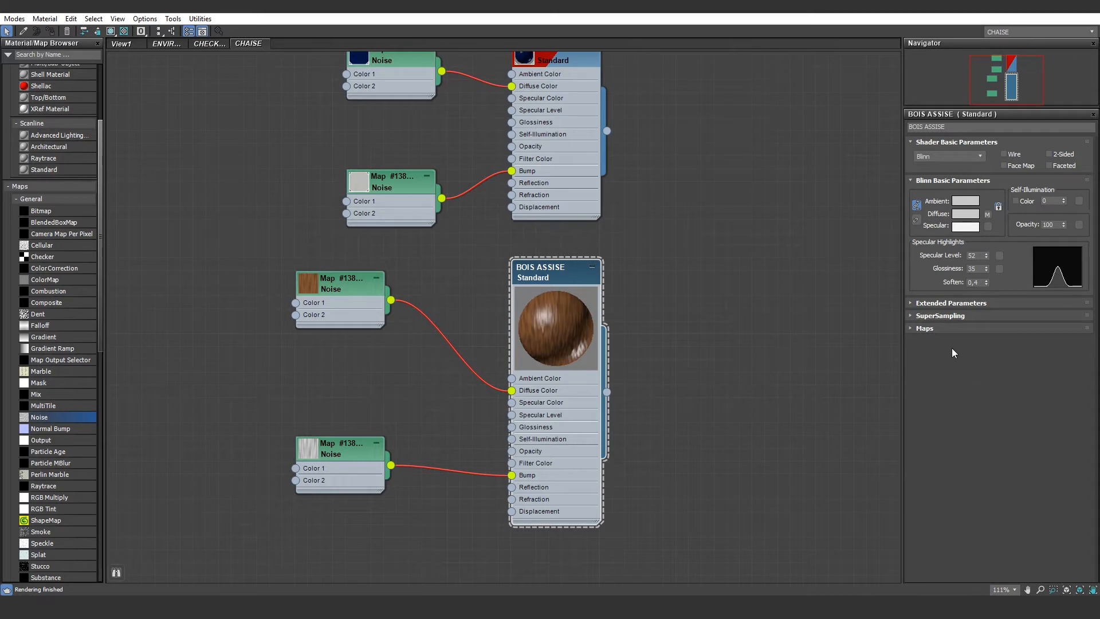
left_click(939, 328)
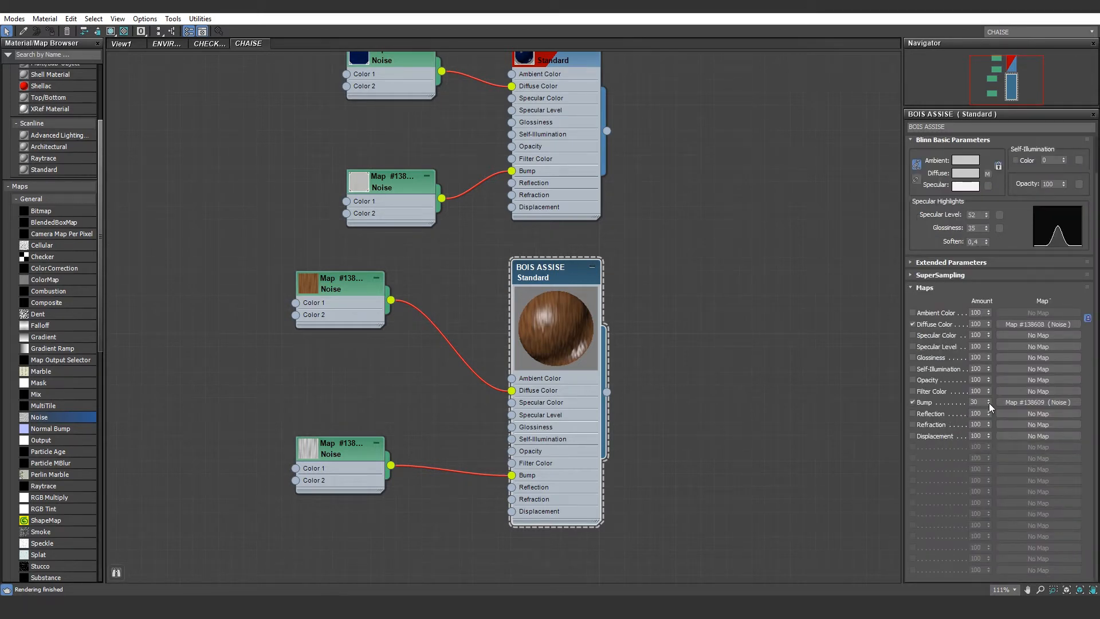
double_click(981, 402)
type("10")
key("Return")
left_click(992, 295)
Step: Try inverting the output of the bump Noise map
left_click(330, 452)
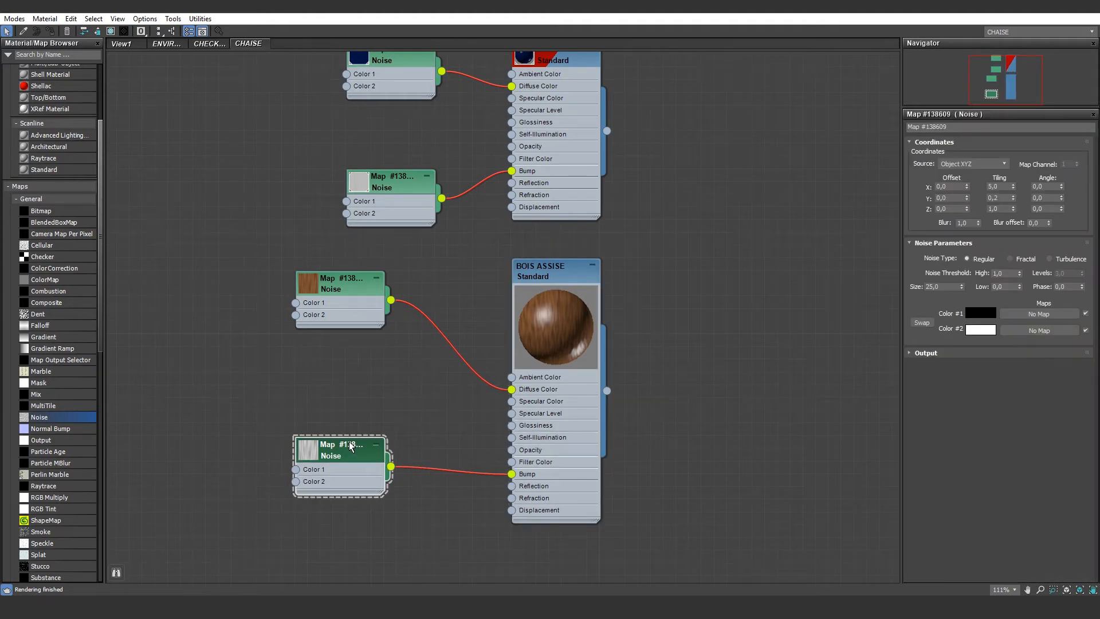
left_click(923, 353)
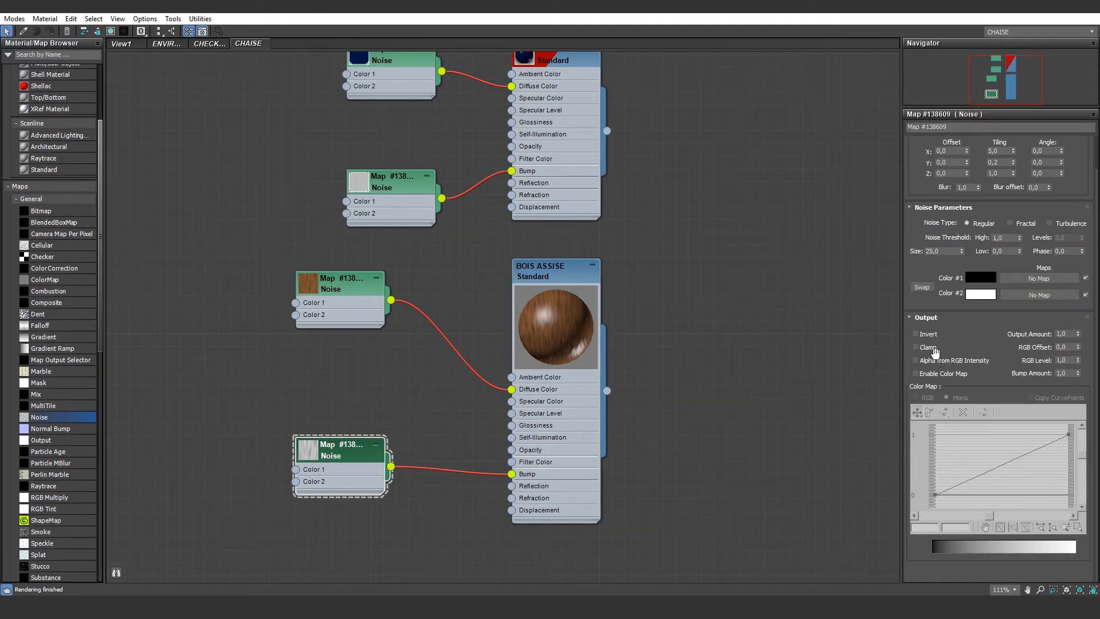
left_click(923, 334)
left_click(923, 335)
Step: Using an enlarged preview window of BOIS ASSISE, connect the bump Noise map to Specular Level as well, and close the preview
right_click(558, 322)
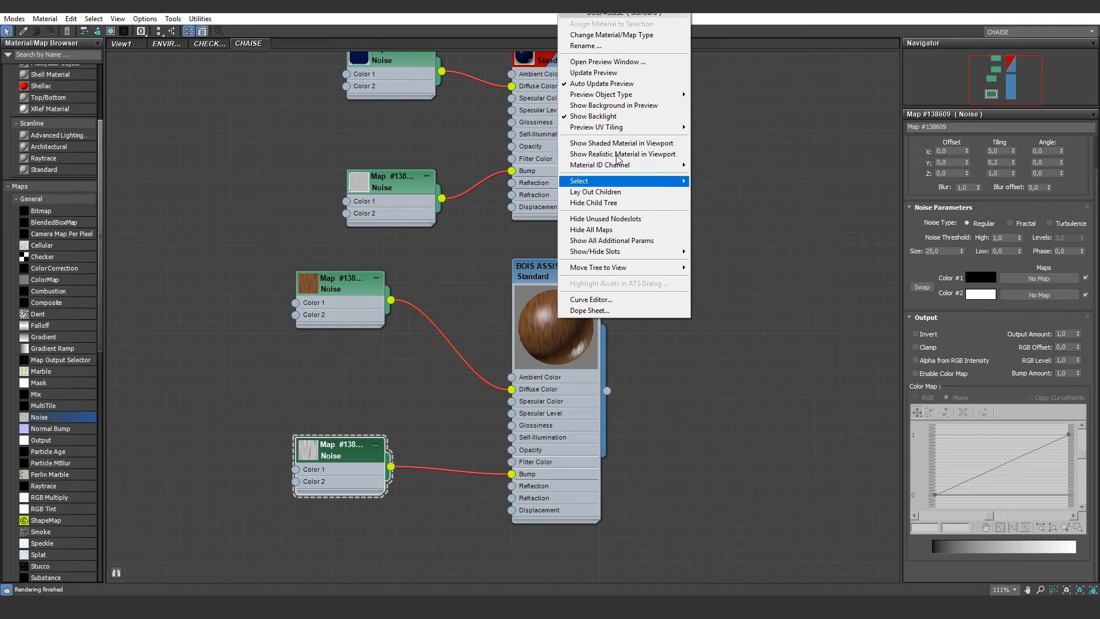
left_click(618, 64)
left_click_drag(682, 209, 854, 376)
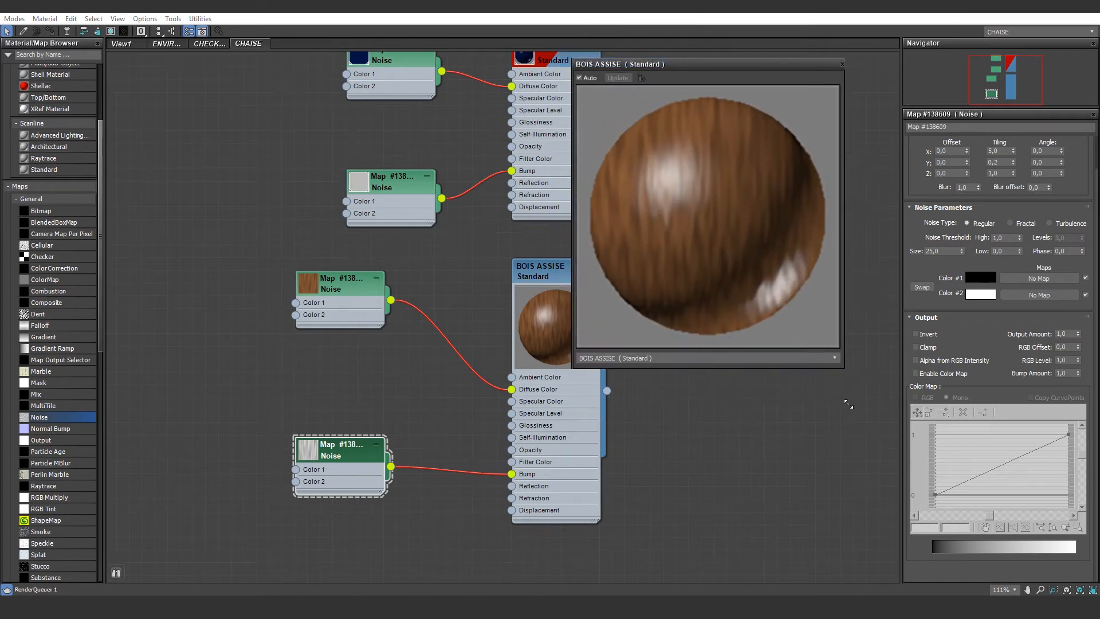
left_click_drag(341, 452, 512, 413)
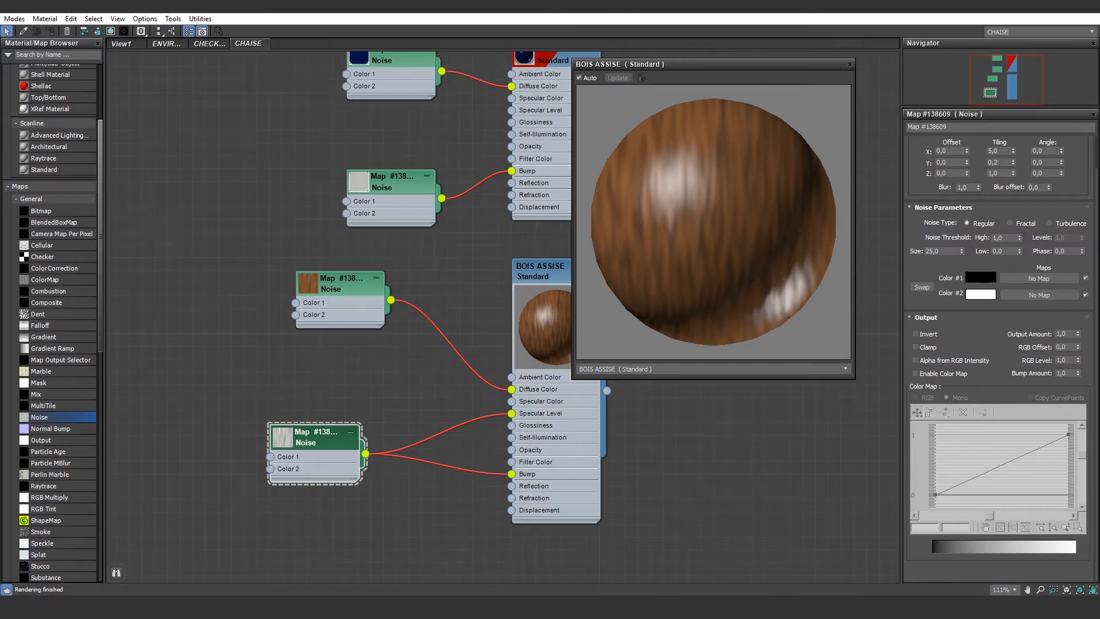
double_click(665, 7)
left_click(851, 64)
Step: Assign BOIS ASSISE to the chair's seat and backrest shells and show the material shaded in the viewport
middle_click_drag(955, 310, 701, 291)
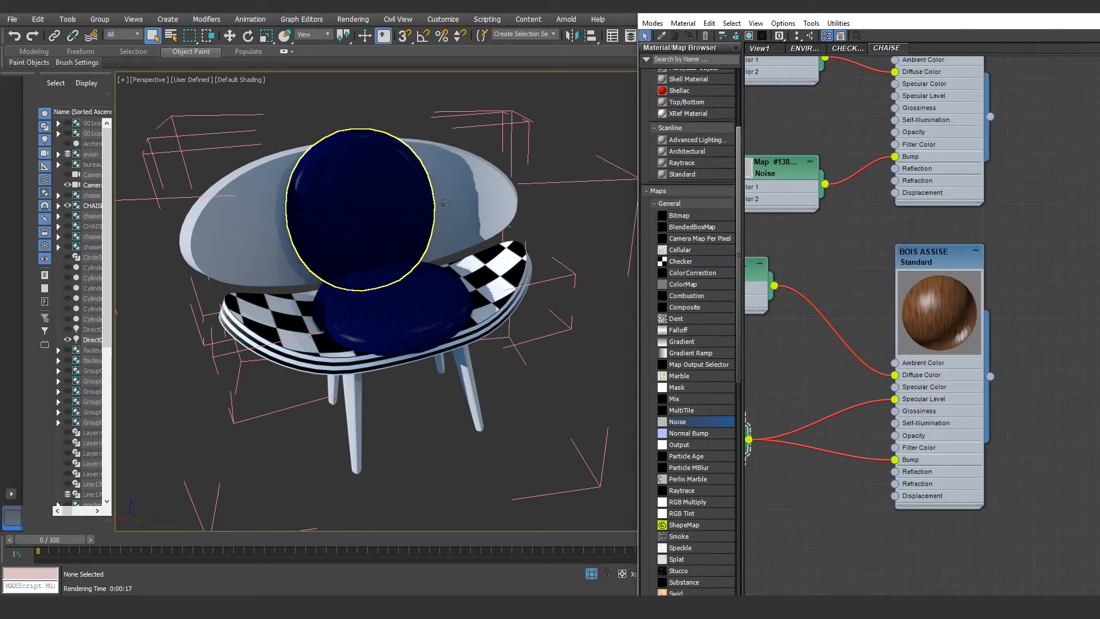
left_click(498, 246)
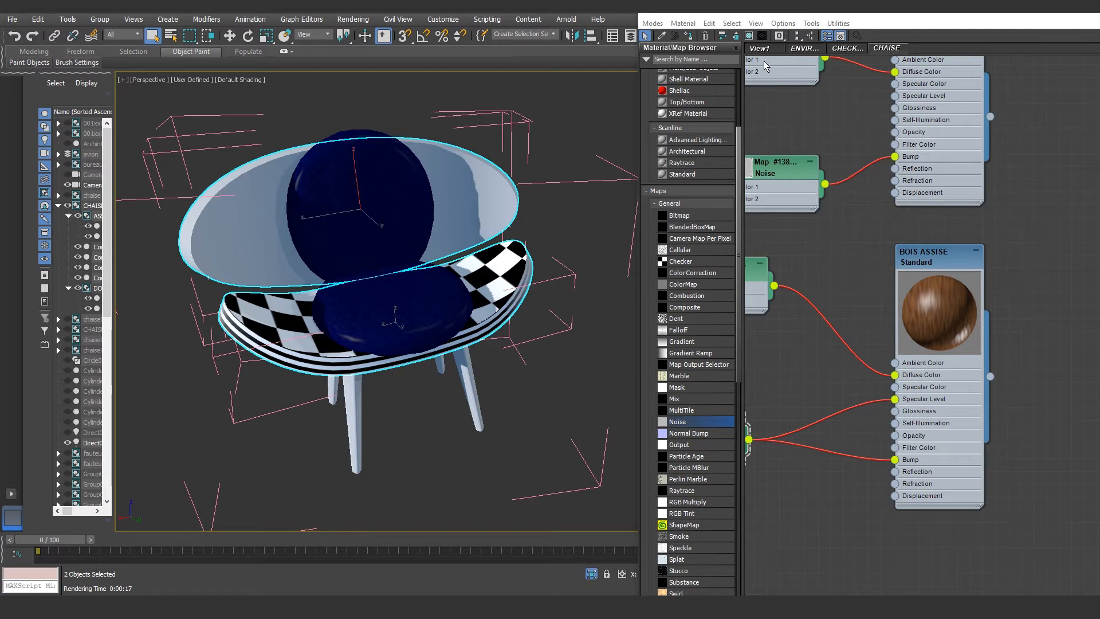
left_click(691, 37)
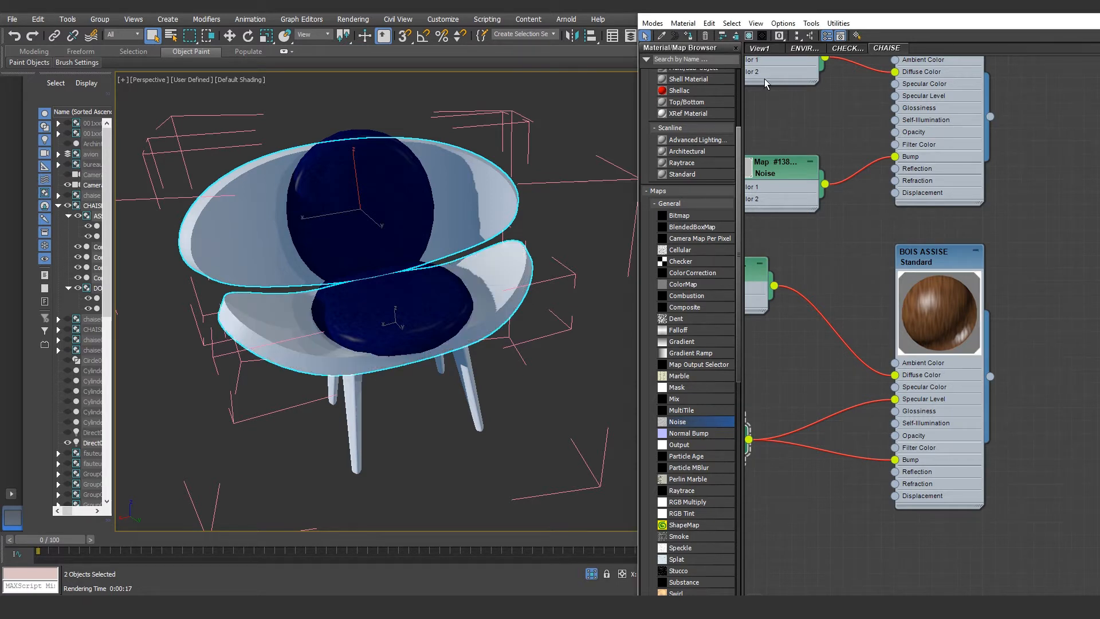
left_click(750, 37)
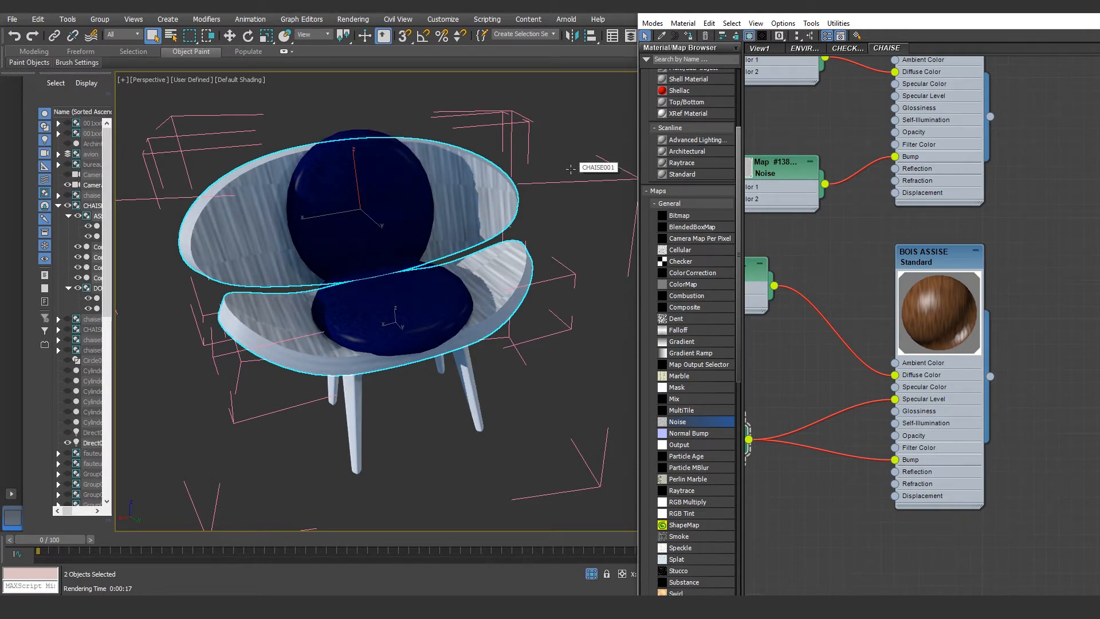
Step: Change the area to render from Region to View and render the whole perspective view of the chair
key("shift+q")
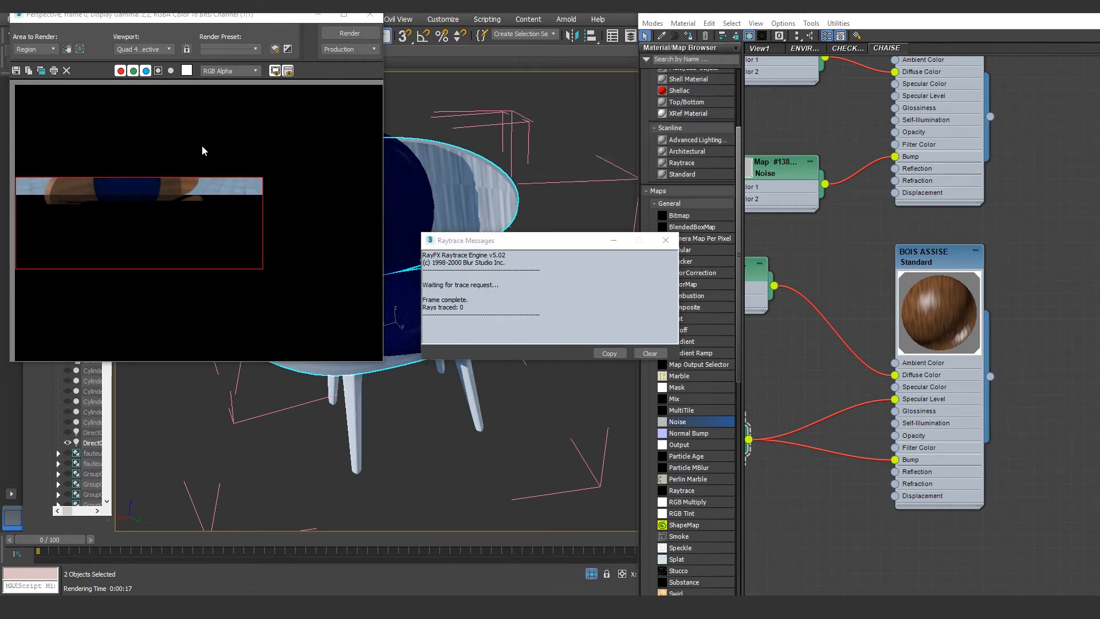
left_click(67, 49)
left_click_drag(16, 178, 10, 144)
left_click_drag(263, 270, 382, 360)
left_click(39, 50)
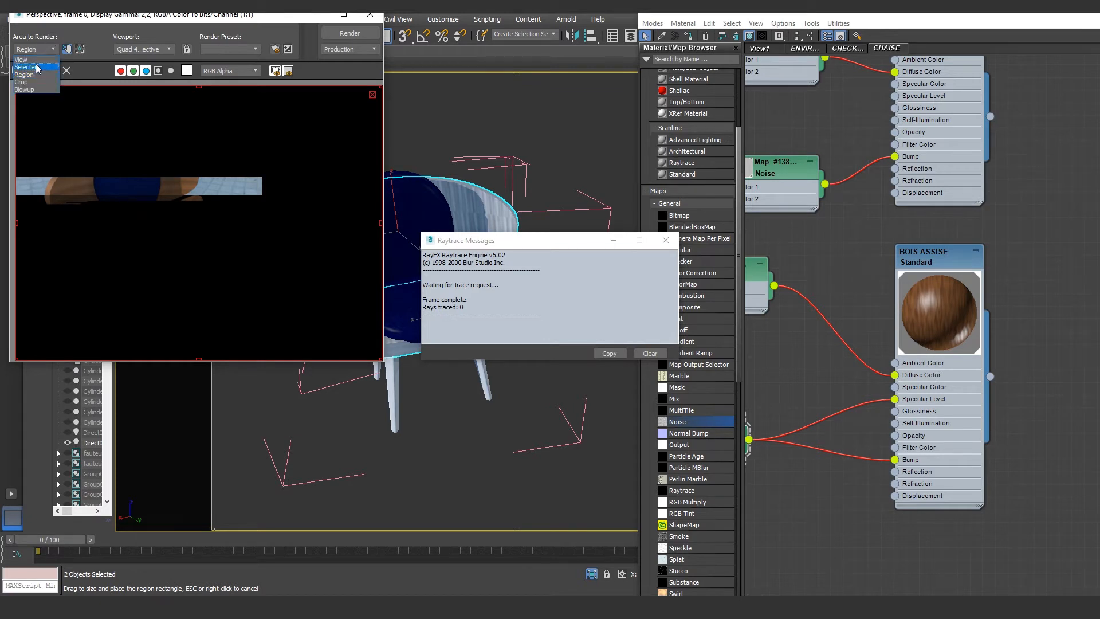
left_click(29, 59)
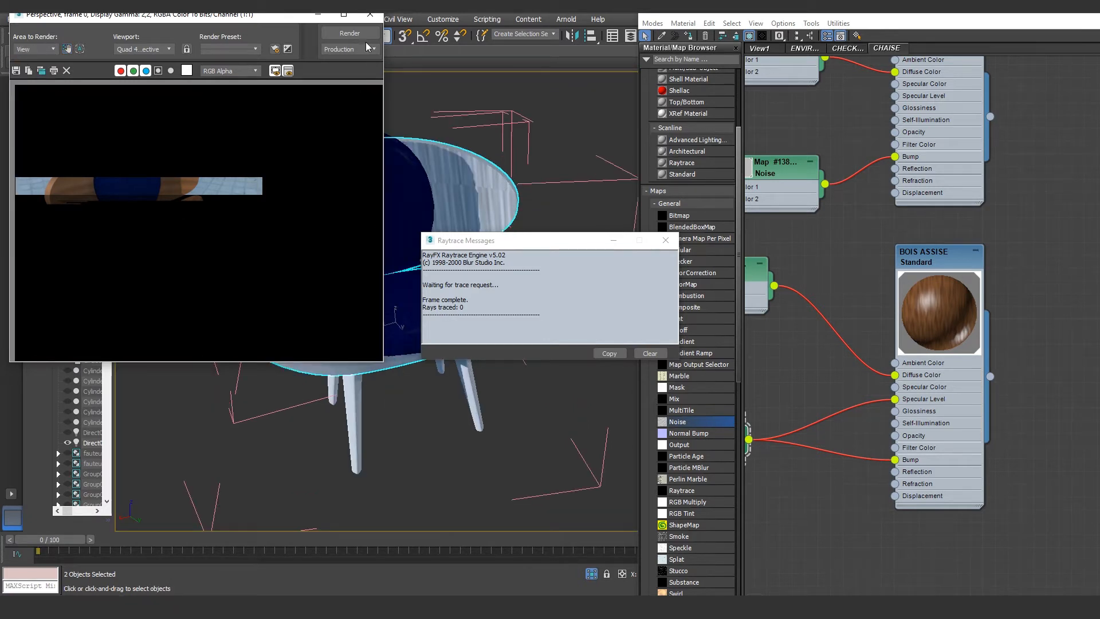
left_click(350, 33)
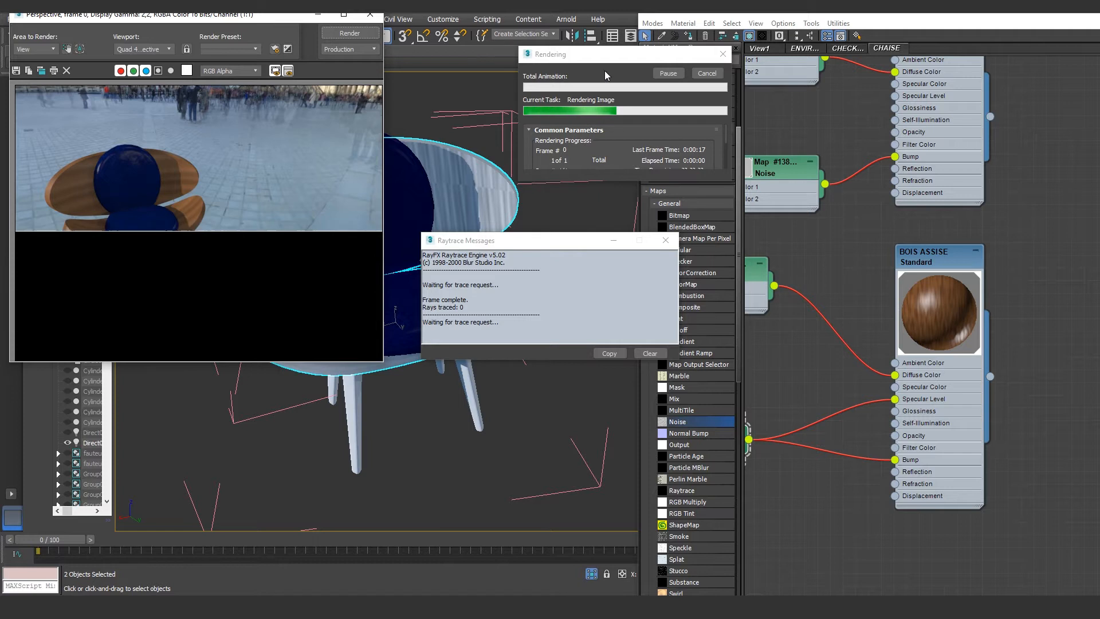
Step: Set the Size of the Noise map feeding BOIS ASSISE's diffuse color to 2,0 and shift its node slightly aside
middle_click_drag(806, 264, 895, 248)
double_click(823, 257)
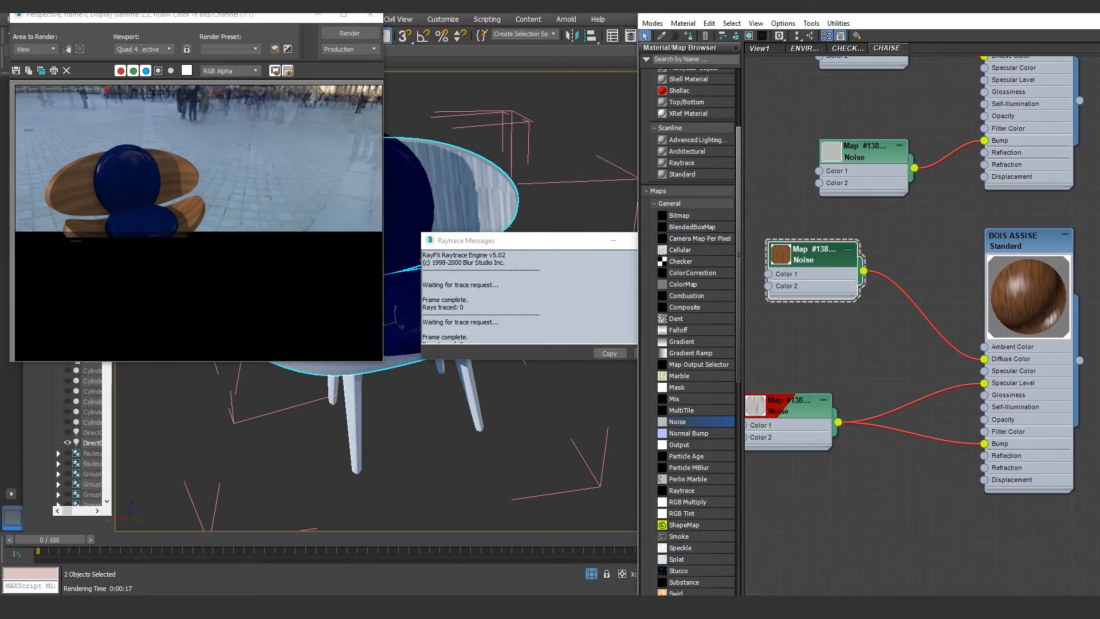
double_click(905, 12)
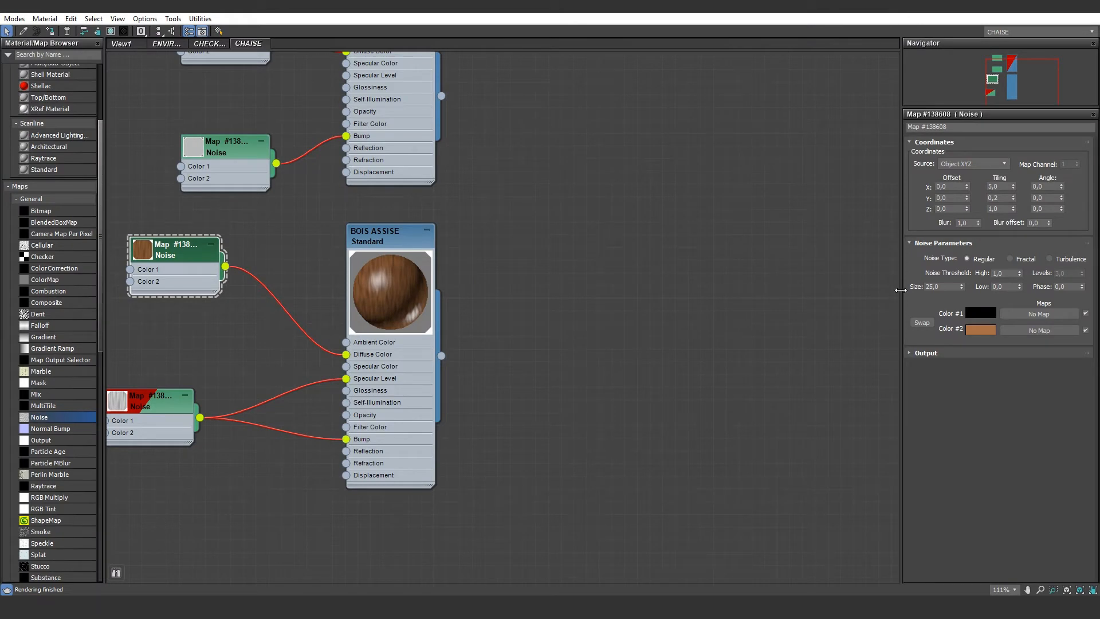
left_click(944, 286)
middle_click_drag(575, 252, 702, 358)
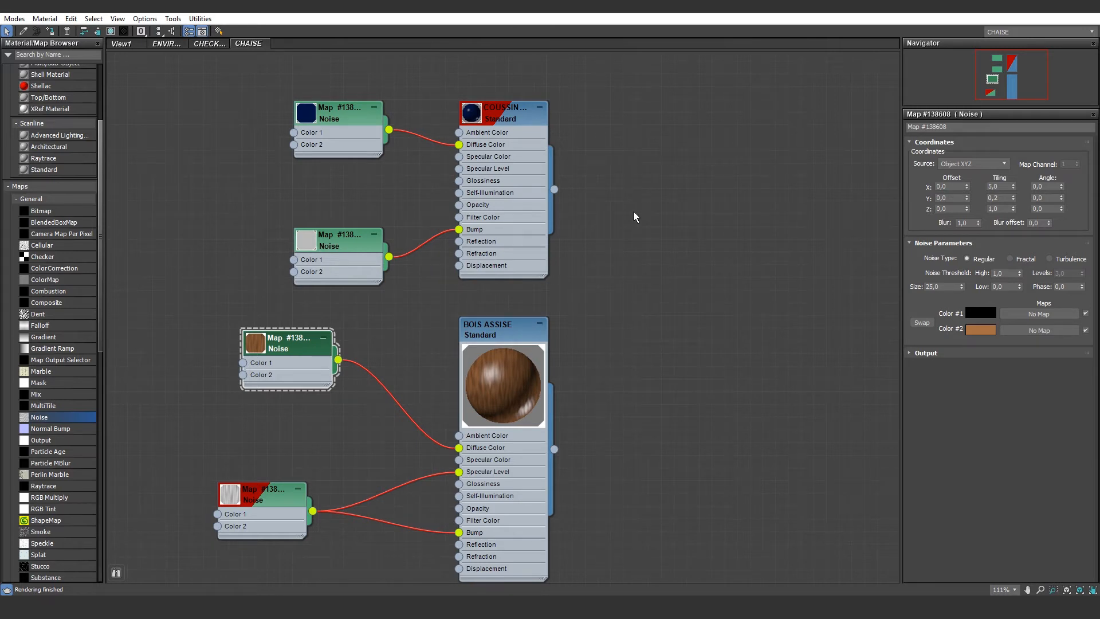
left_click(954, 288)
type("2")
key("Return")
left_click_drag(277, 342, 264, 343)
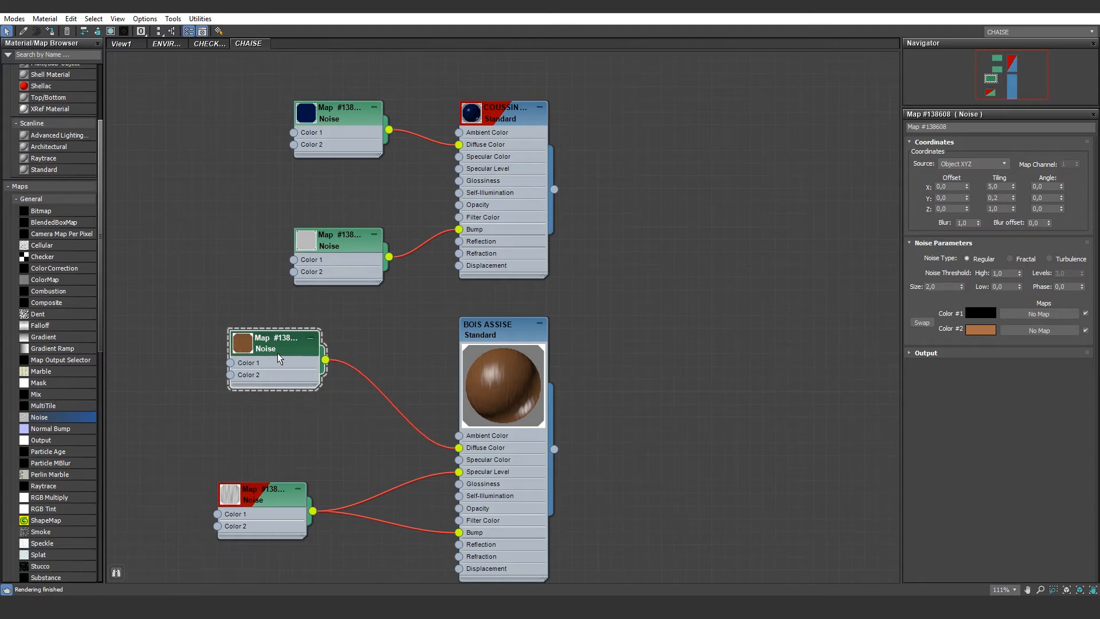
Step: Set the Size of the Noise map feeding BOIS ASSISE's specular level and bump to 2,0, align its node, and render the chair
mouse_move(267, 491)
left_mouse_down()
mouse_move(291, 457)
mouse_move(283, 455)
mouse_move(279, 479)
left_mouse_up()
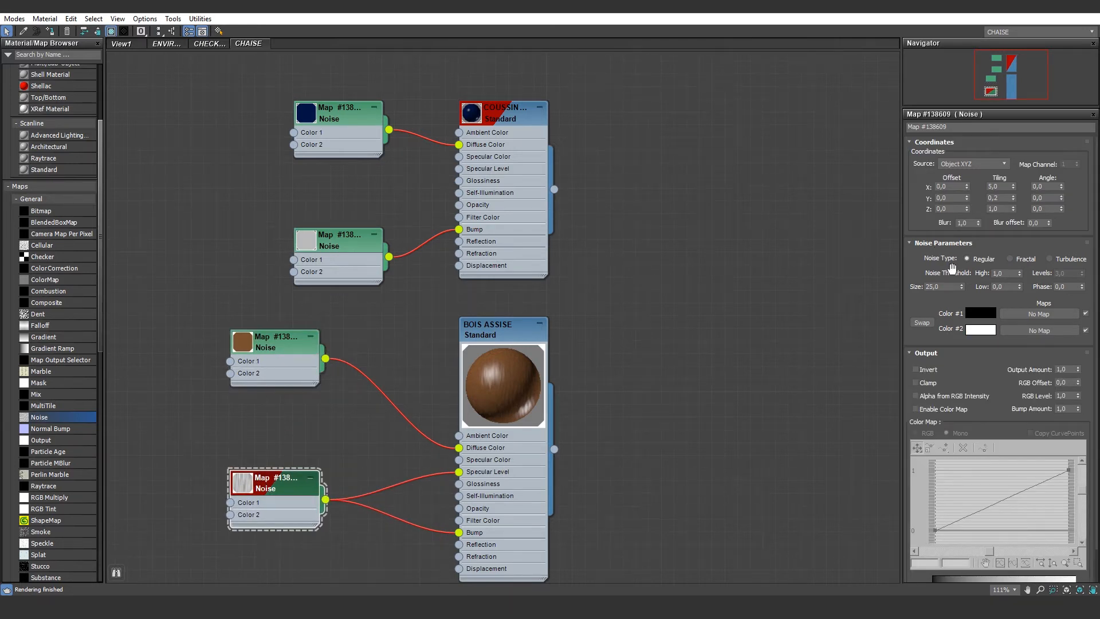
double_click(945, 286)
type("2")
key("Return")
left_click(1035, 9)
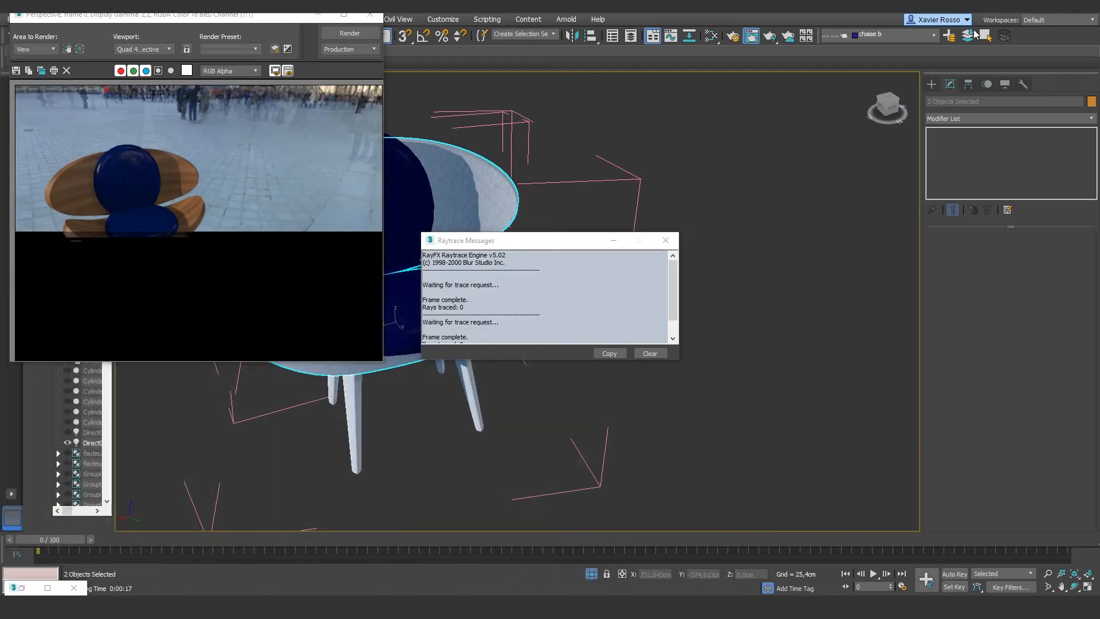
left_click(334, 36)
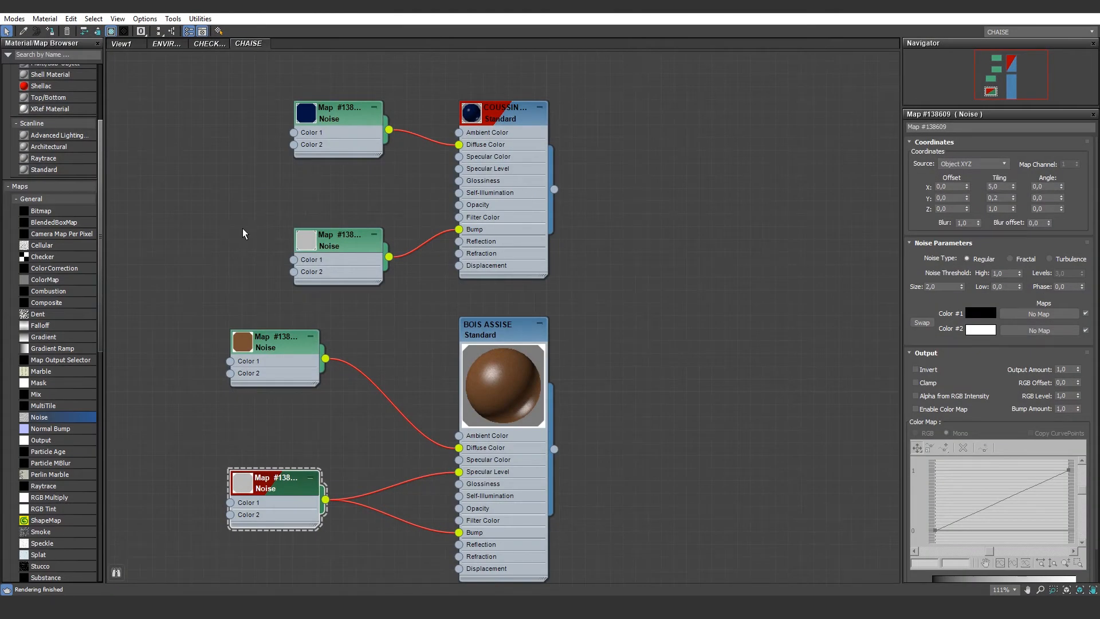
Step: Add a Standard material below BOIS ASSISE and name it PLASTIC NOIR PIEDS
middle_click_drag(243, 230, 397, 58)
left_click_drag(46, 170, 644, 474)
double_click(644, 475)
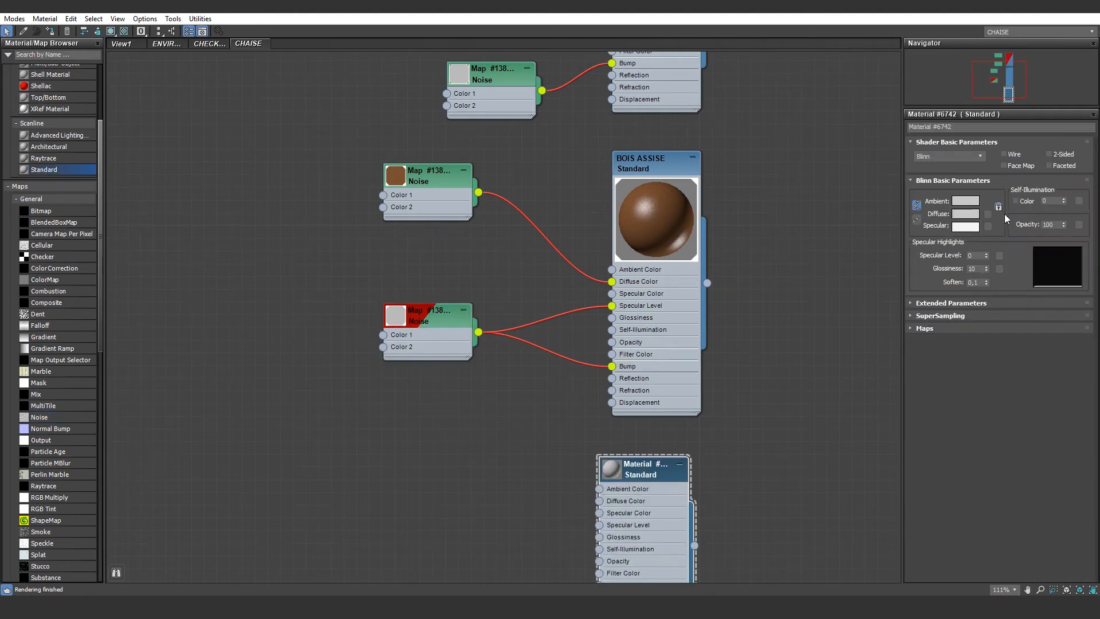
left_click(968, 127)
type("PLA")
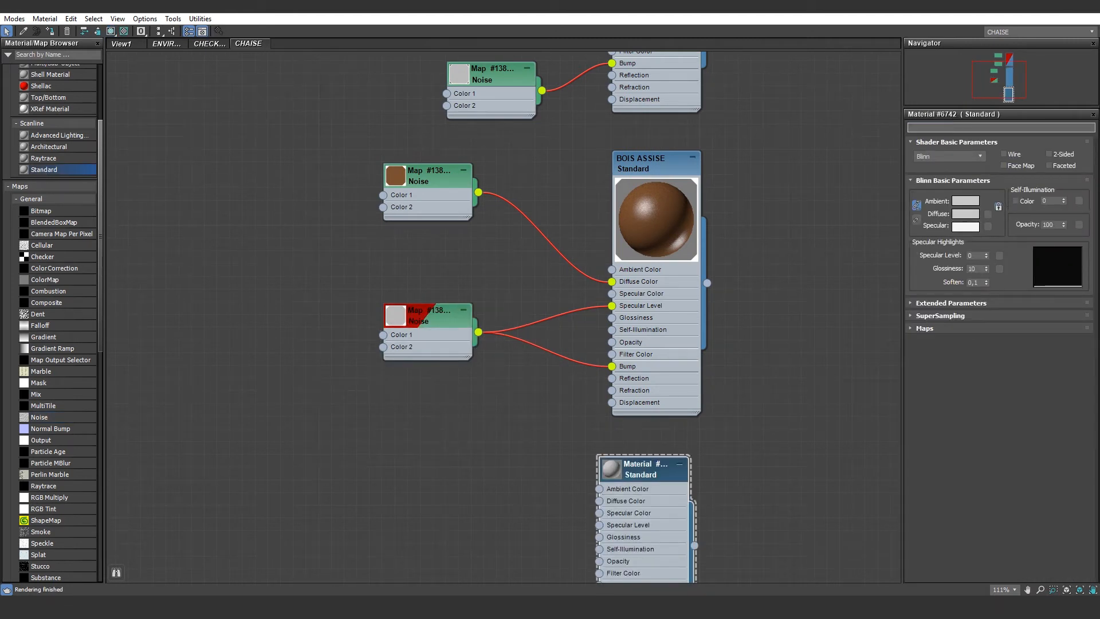
type("STIC NOI")
Step: Set the diffuse color of PLASTIC NOIR PIEDS to black
left_click(967, 214)
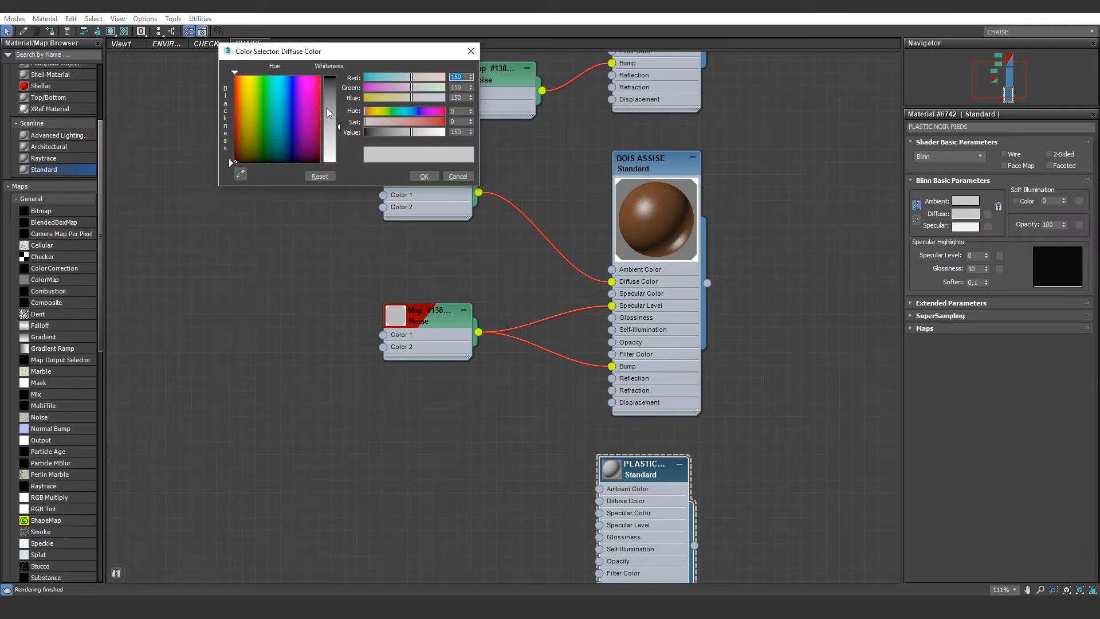
left_click_drag(329, 113, 330, 77)
left_click(425, 177)
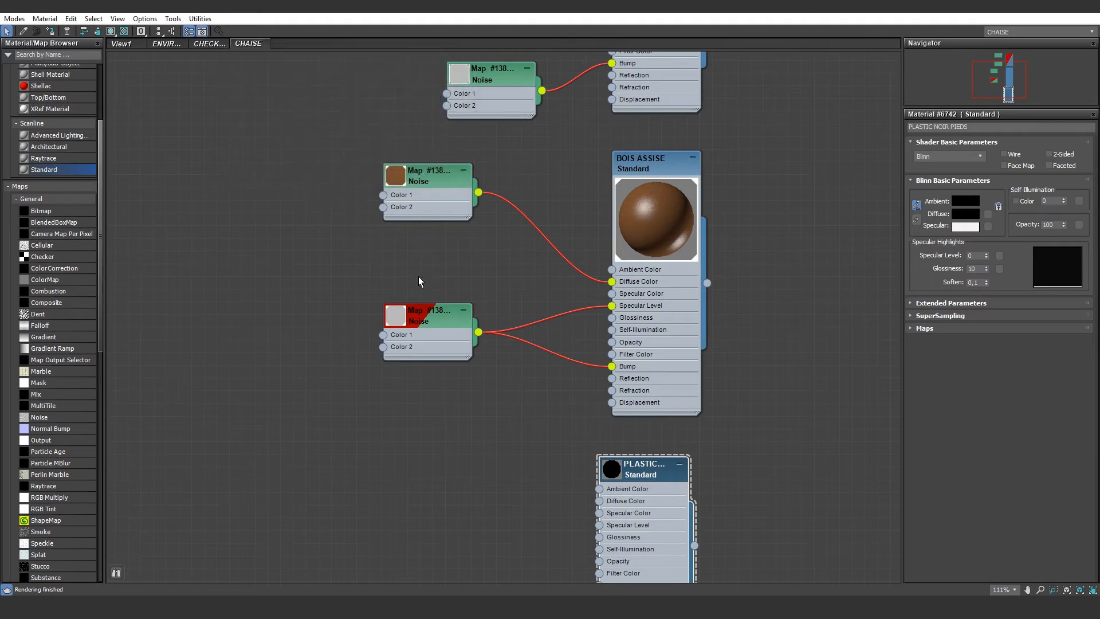
Step: Connect a new Noise map to the Bump of PLASTIC NOIR PIEDS and set the map's Size to 1,0
middle_click_drag(490, 387, 476, 275)
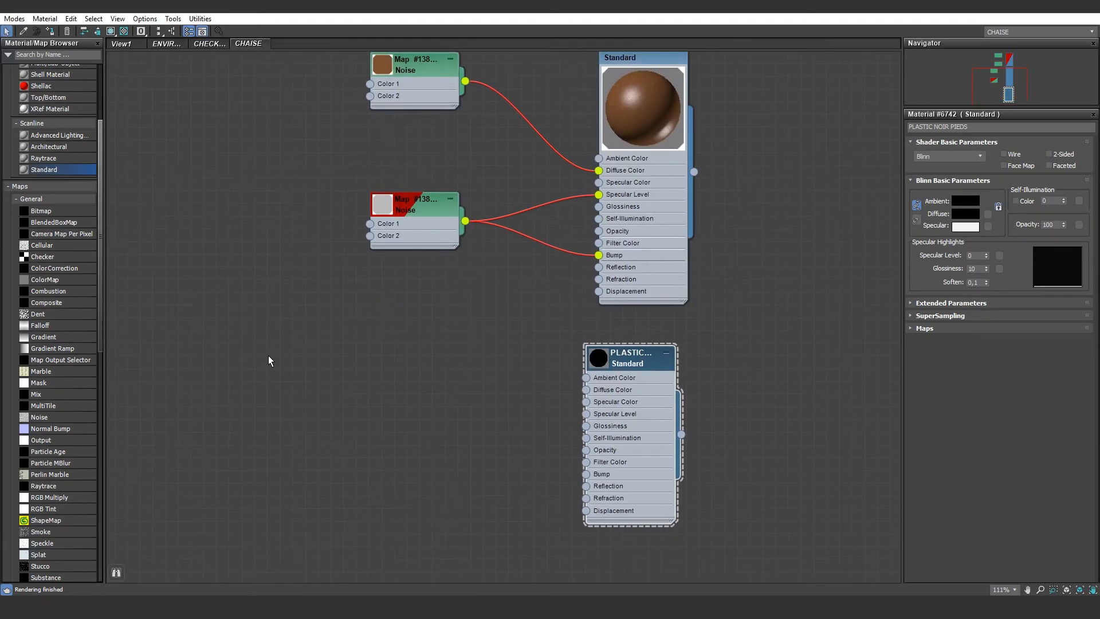
left_click(54, 419)
left_click_drag(422, 403, 423, 406)
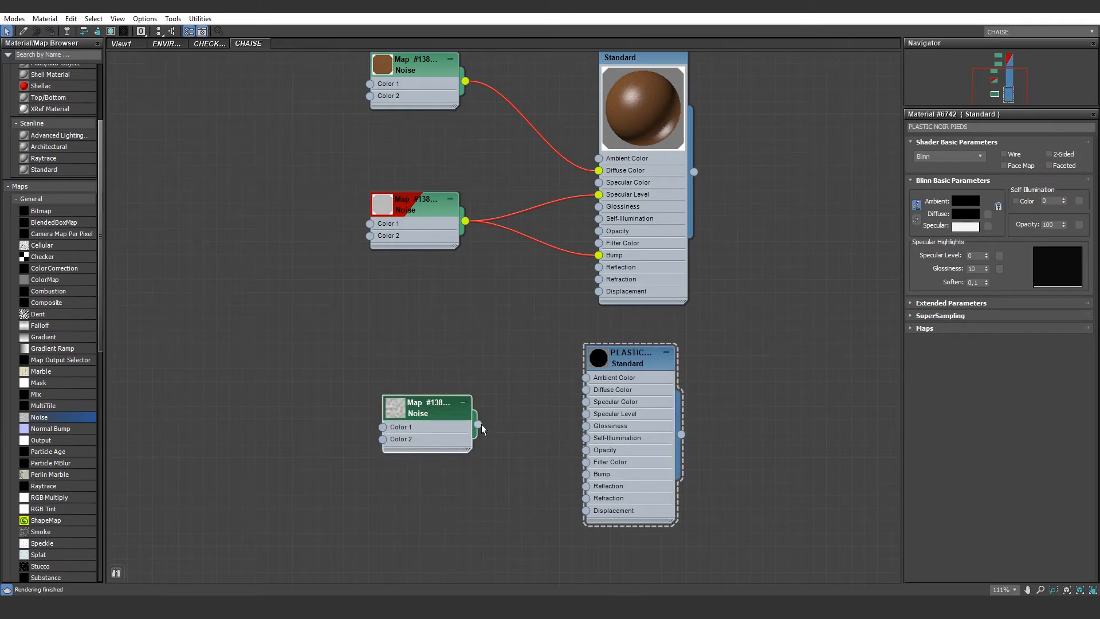
left_click_drag(542, 485, 586, 476)
left_click_drag(446, 411, 431, 425)
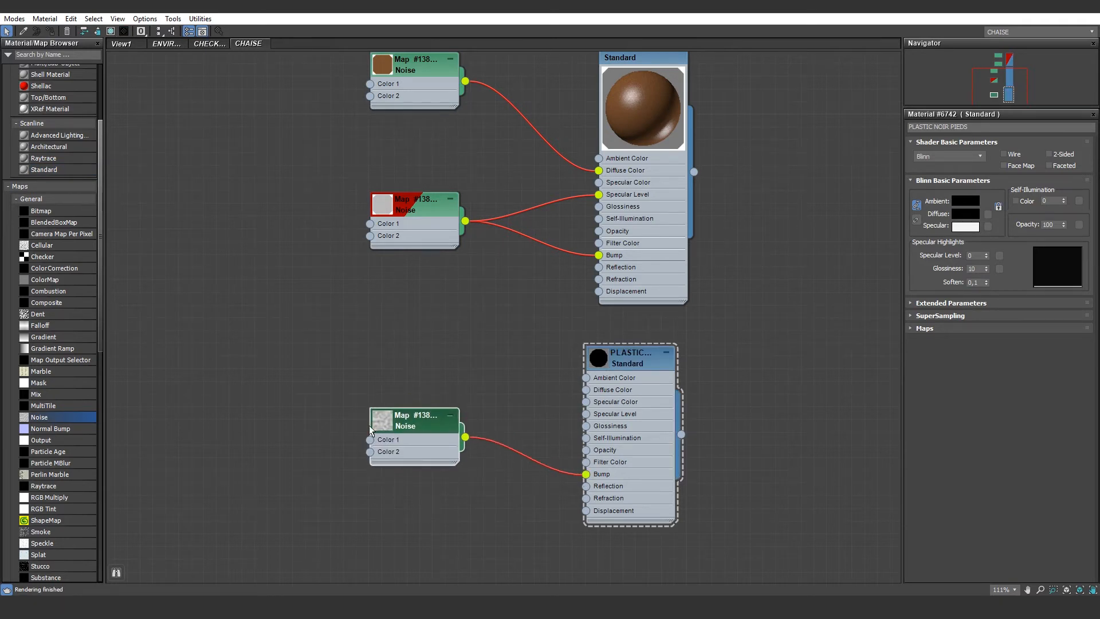
double_click(415, 424)
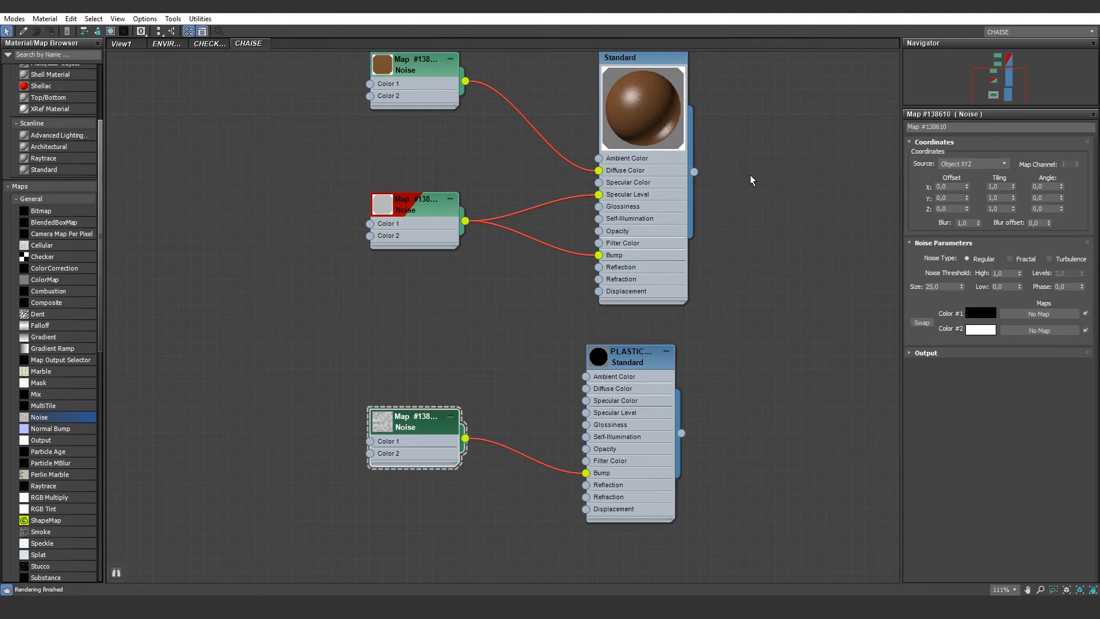
left_click(935, 286)
type("1")
key("Return")
Step: Using an enlarged preview window of PLASTIC NOIR PIEDS, set its Specular Level to 10 and Glossiness to 0, and close the preview
right_click(599, 356)
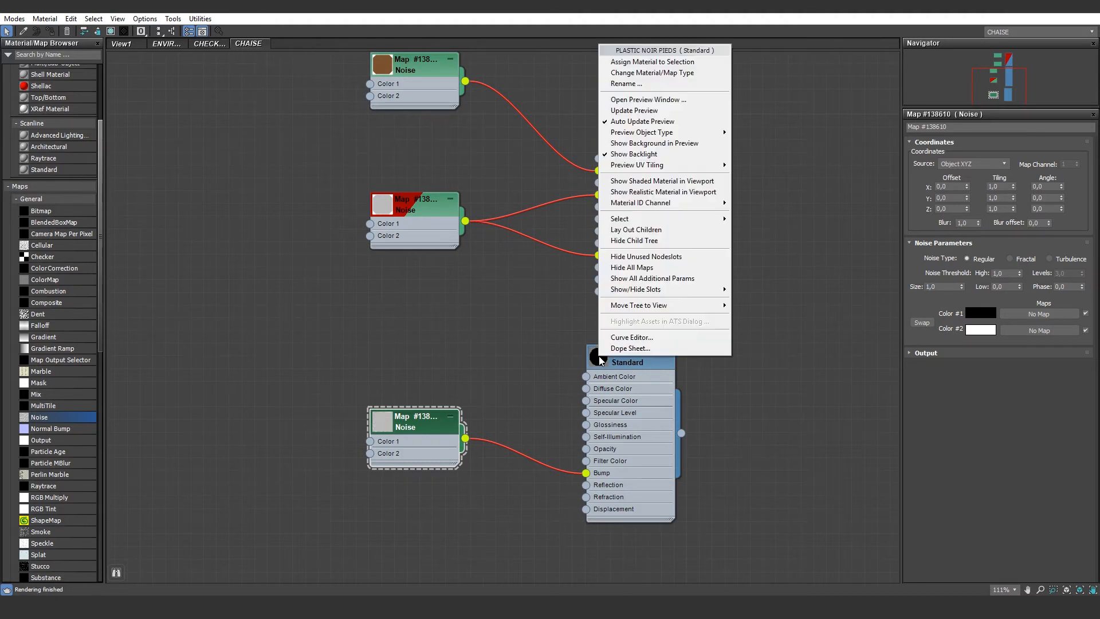
left_click(627, 100)
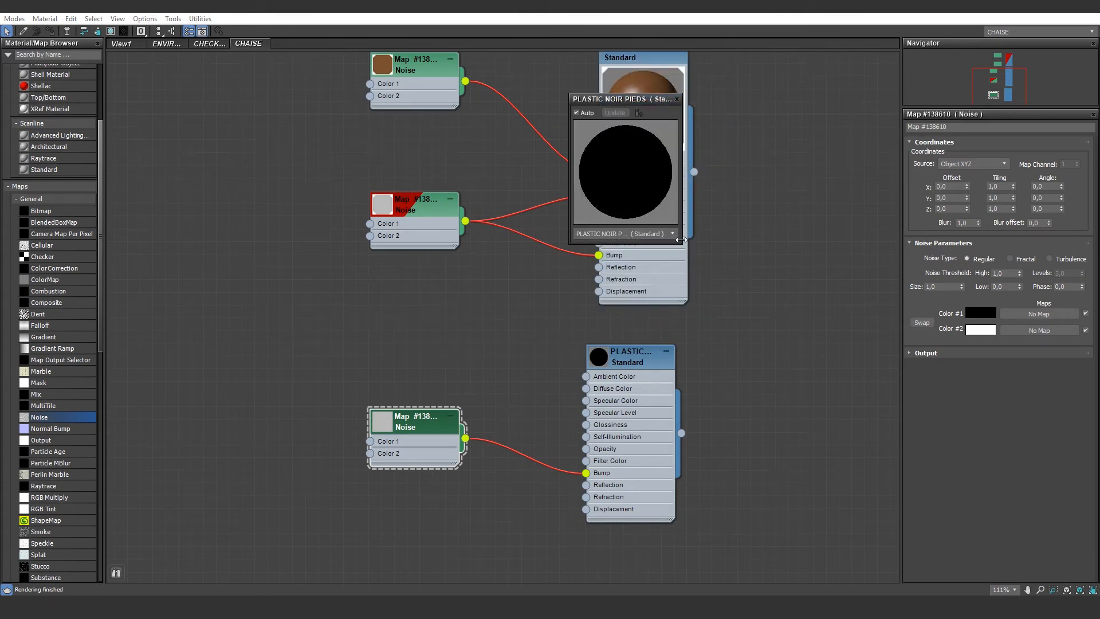
left_click_drag(685, 245, 754, 315)
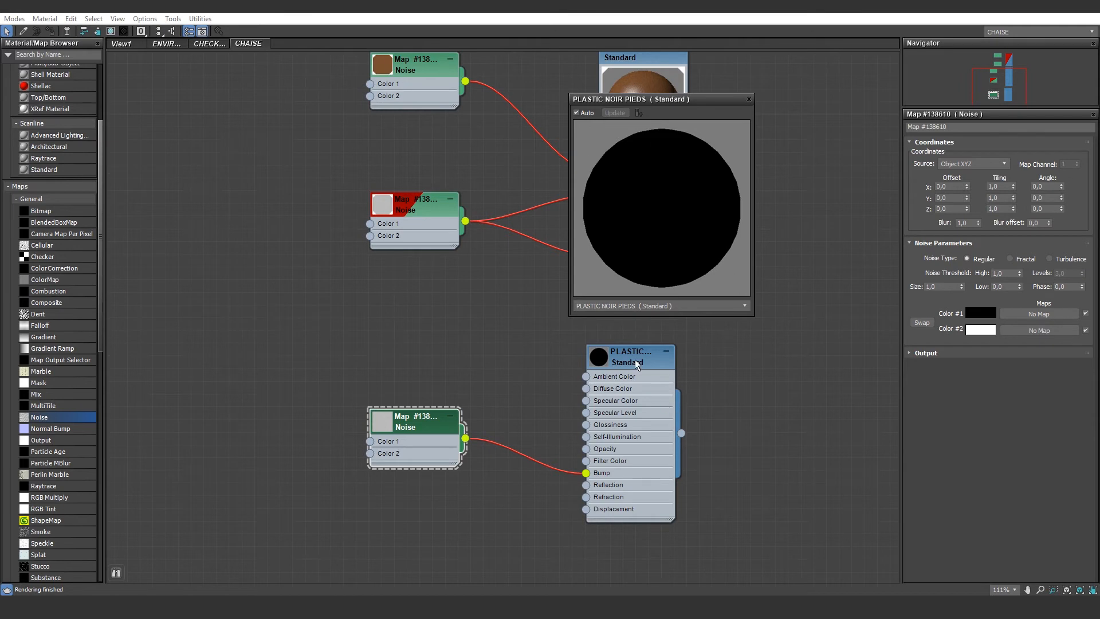
left_click(649, 356)
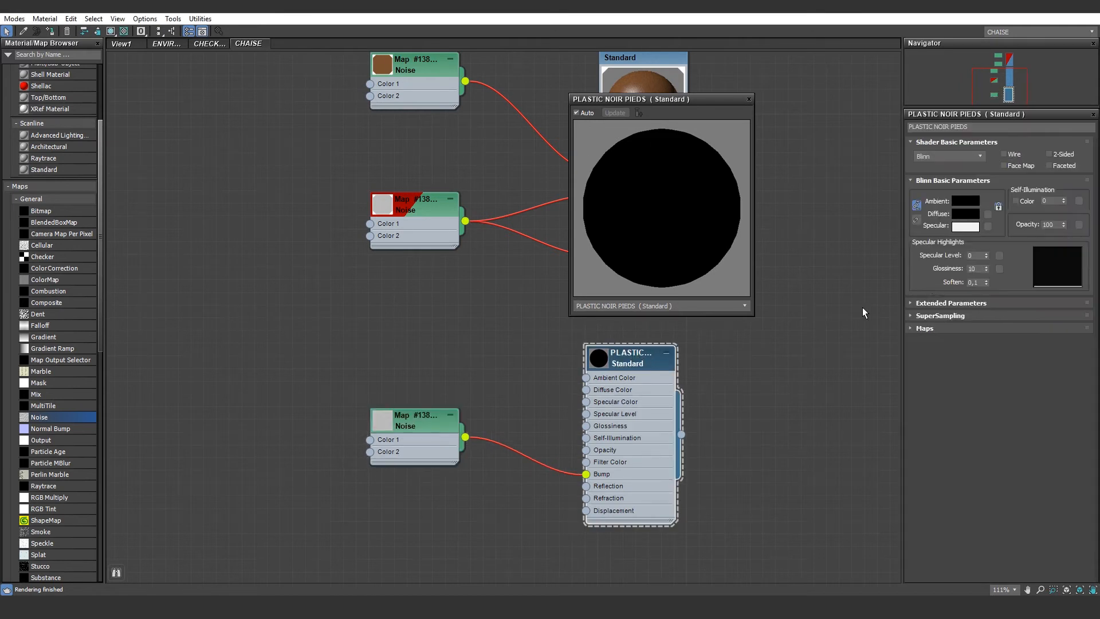
left_click_drag(985, 253, 987, 233)
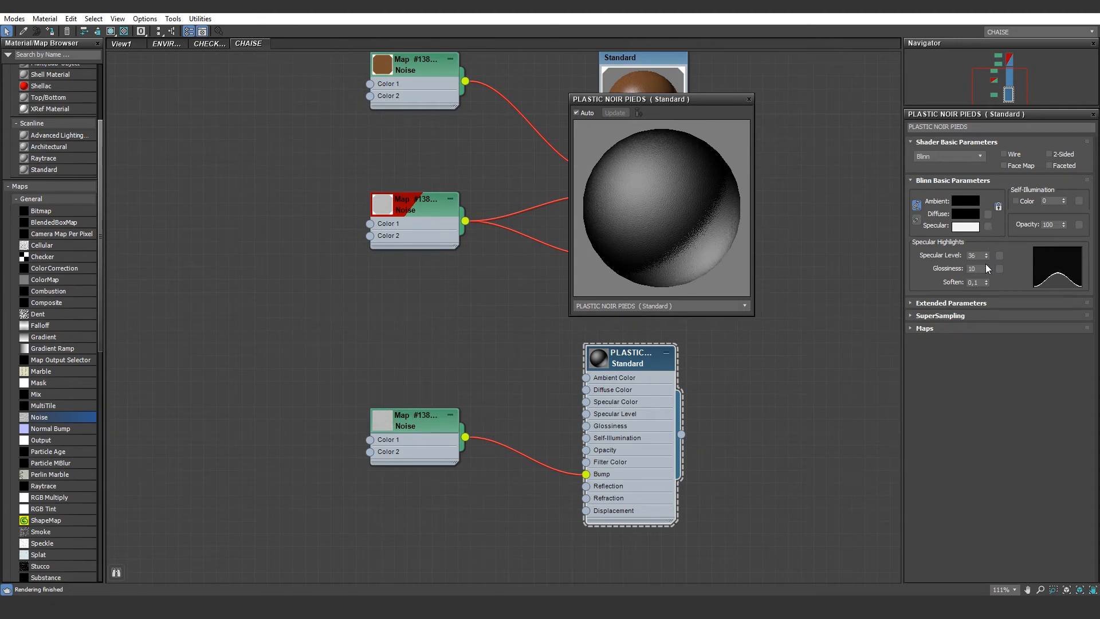
left_click_drag(987, 269, 986, 262)
left_click_drag(987, 268, 989, 273)
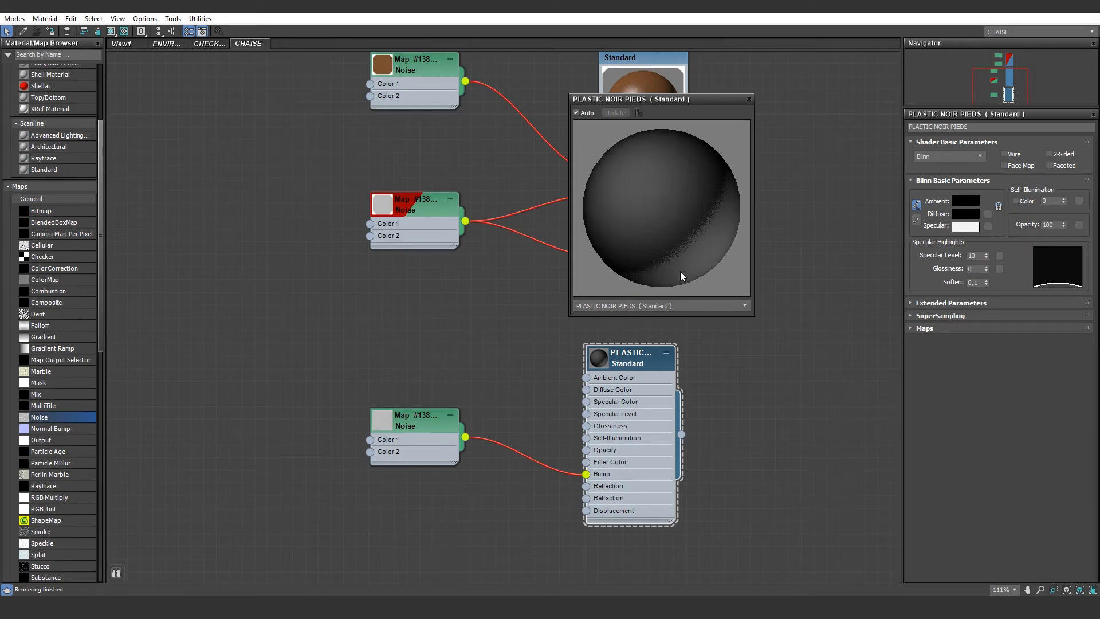
left_click_drag(687, 8, 850, 16)
left_click(748, 99)
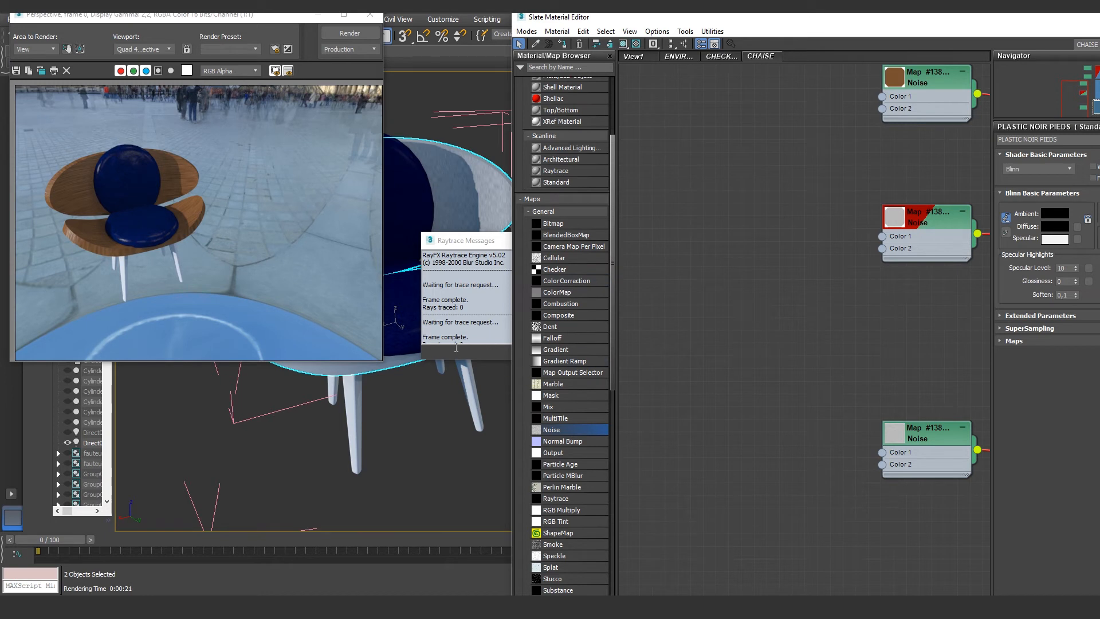
Step: Assign PLASTIC NOIR PIEDS to all four chair legs, shown shaded in the viewport, and render the perspective view
left_click(465, 381)
right_click(465, 382)
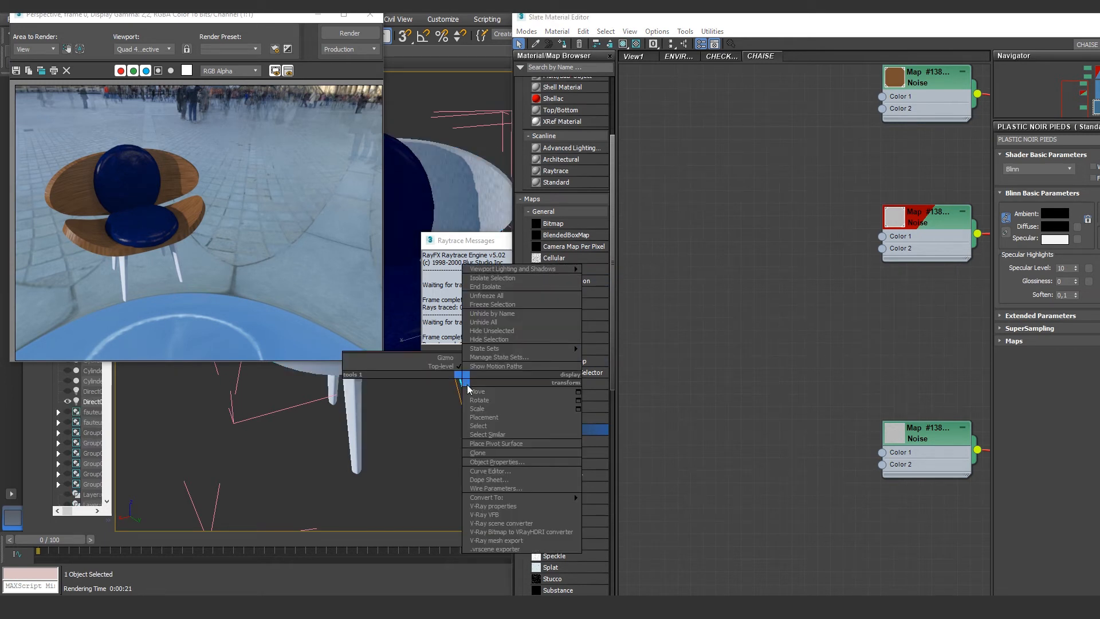
left_click(491, 434)
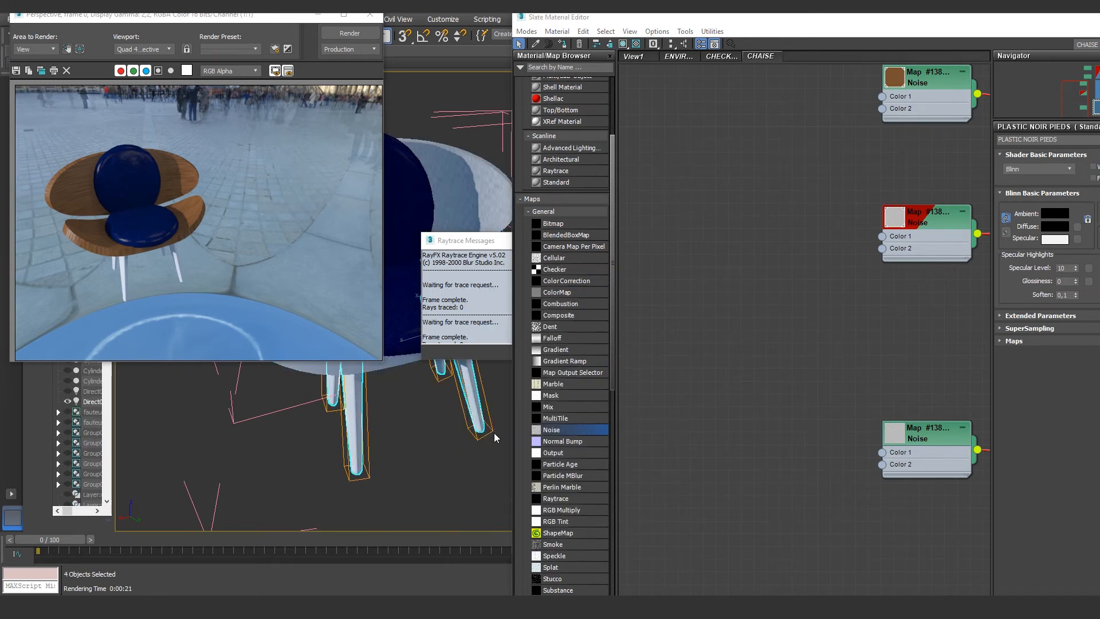
left_click(563, 45)
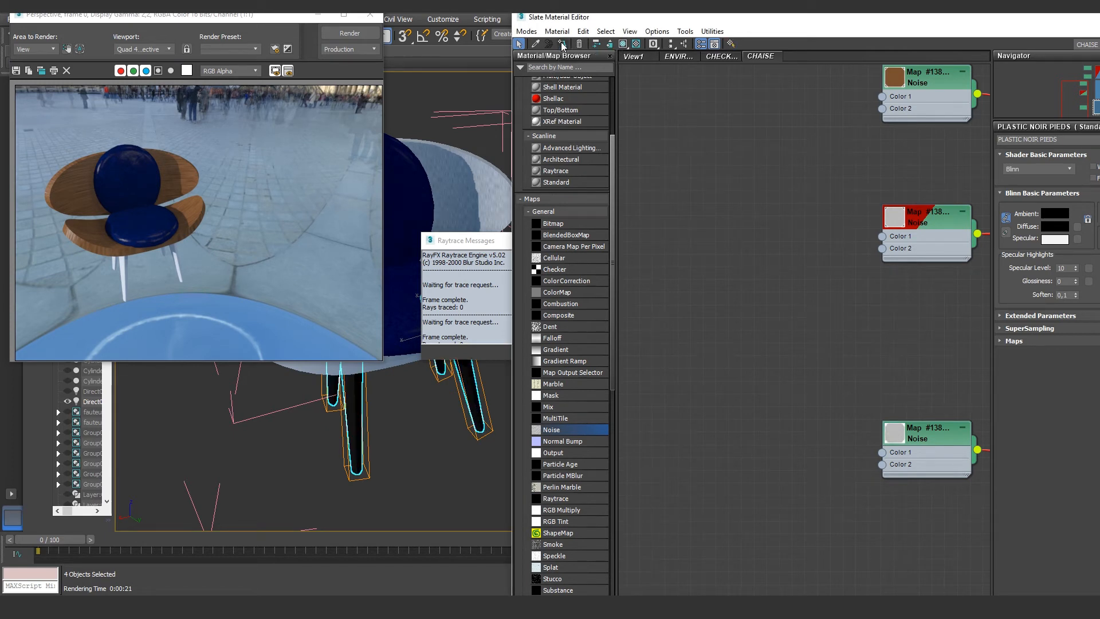
left_click(623, 46)
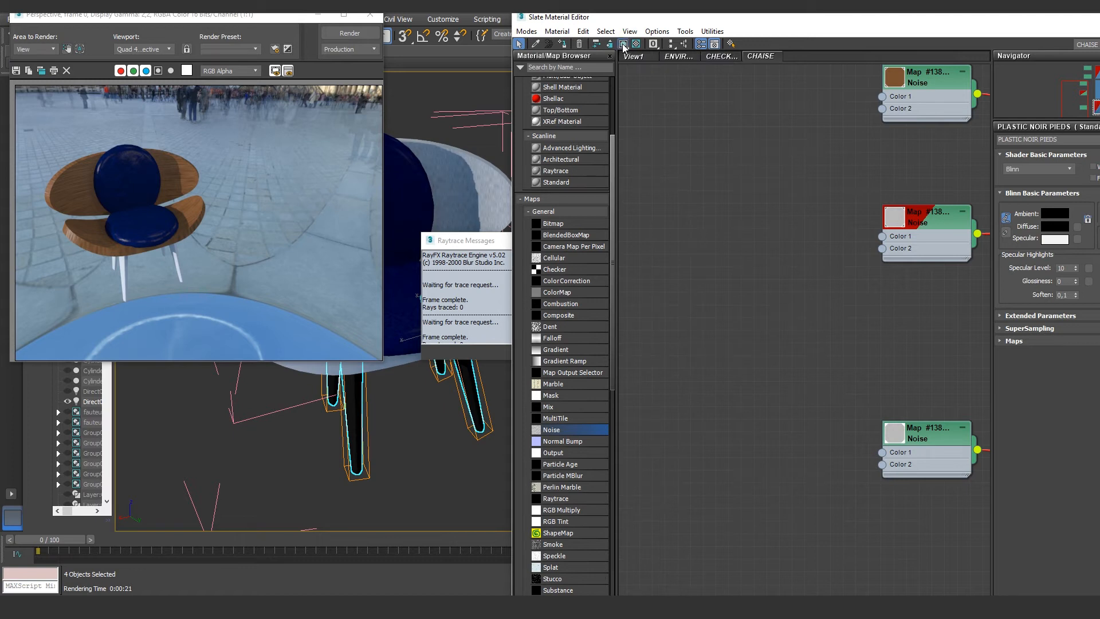
left_click(362, 35)
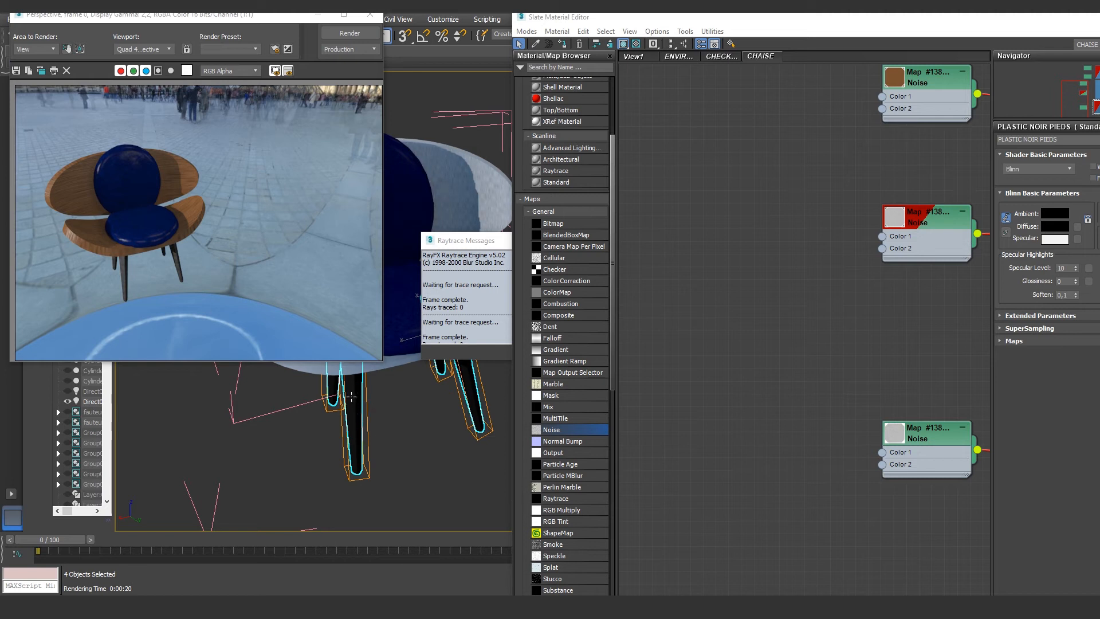
Step: Set the Size of the Noise map feeding PLASTIC NOIR PIEDS's bump to 0,4
scroll(350, 396, "up", 5)
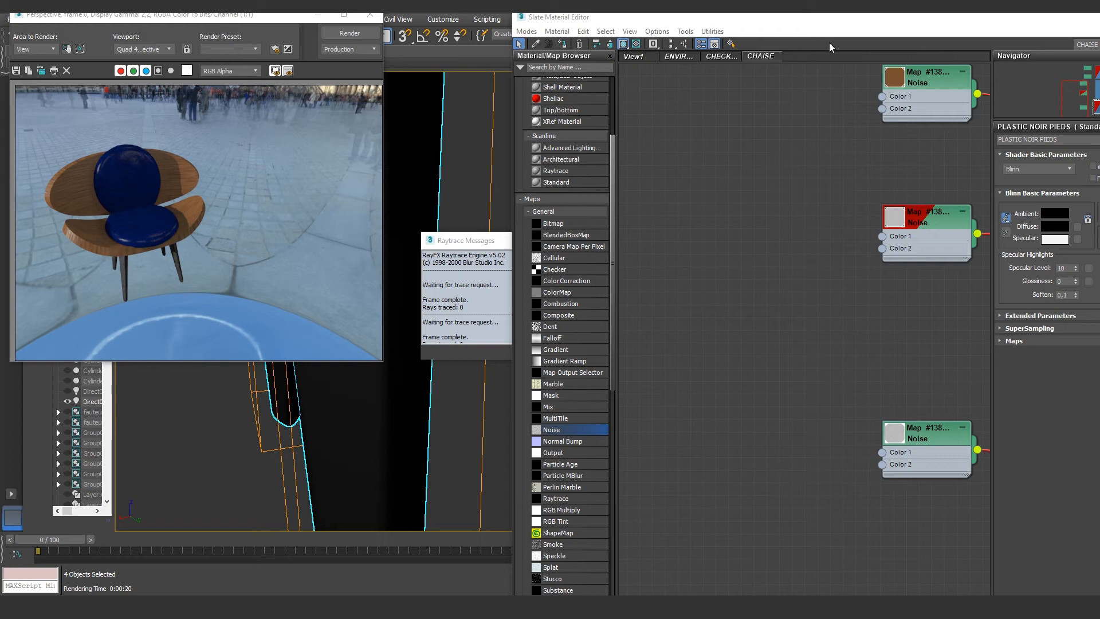
double_click(850, 22)
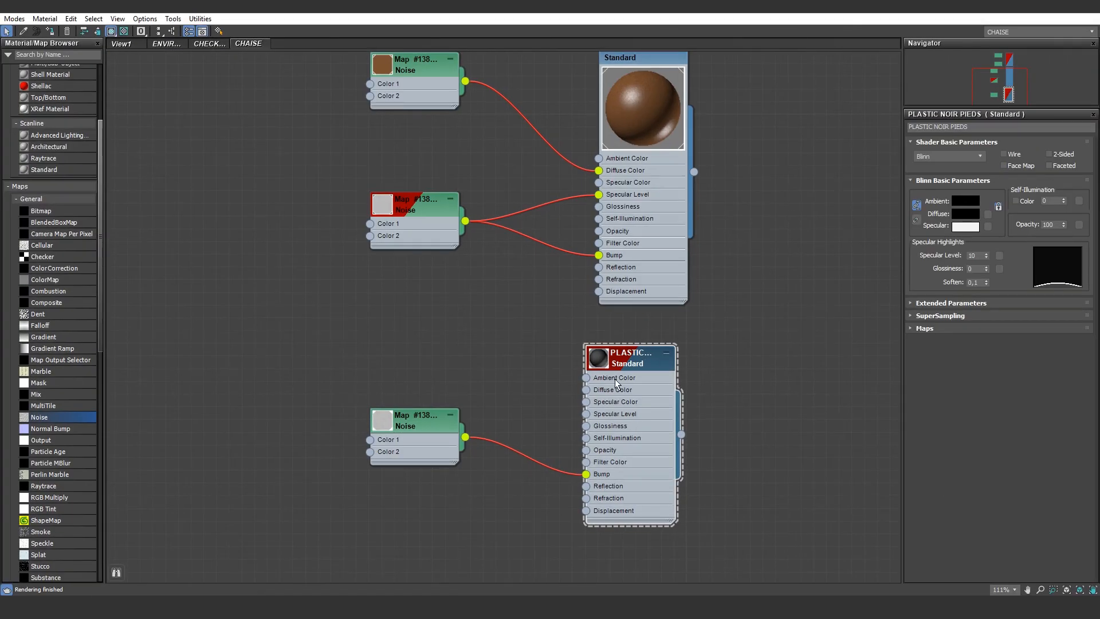
left_click(429, 427)
double_click(428, 427)
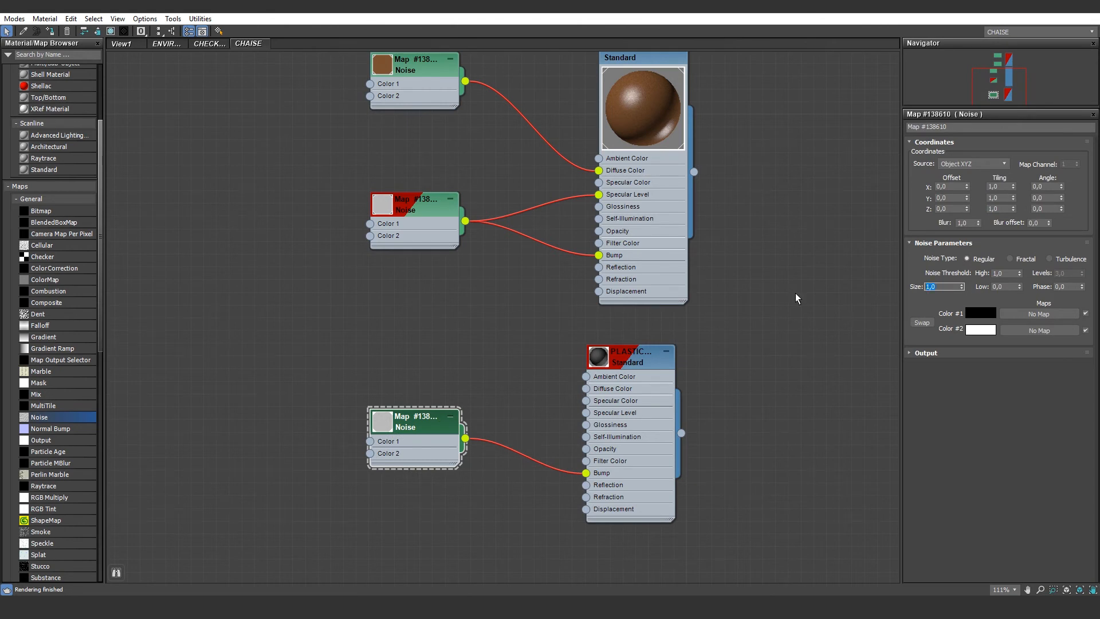
type("0,4")
key("Return")
Step: Set PLASTIC NOIR PIEDS's Specular Level to 2, Glossiness to 10 and Soften to 0,33
left_click(643, 363)
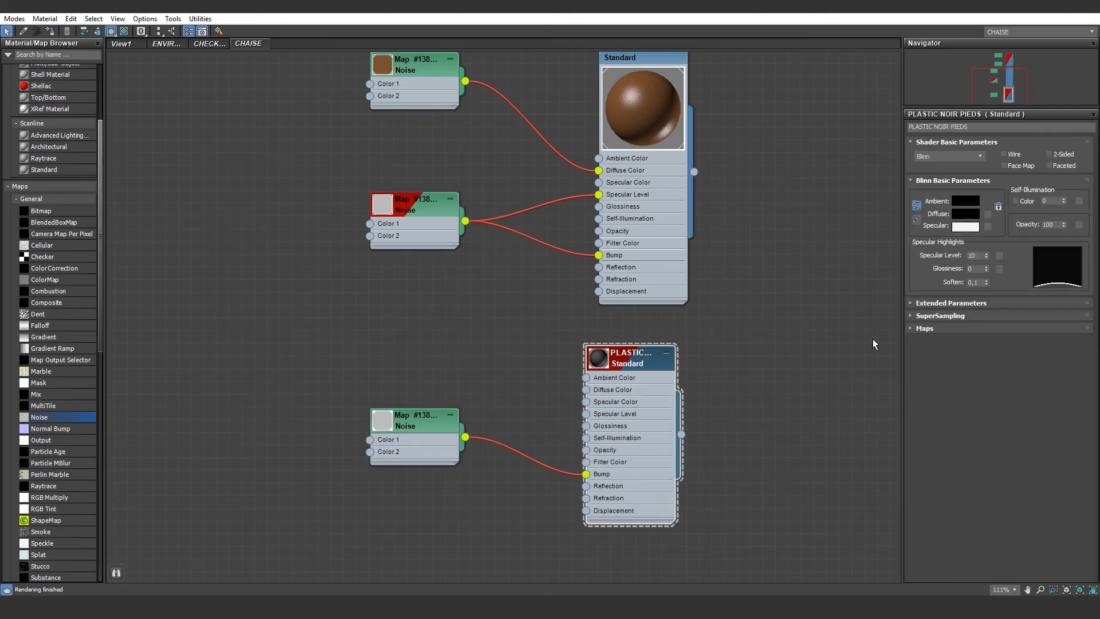
left_click(986, 257)
right_click(986, 257)
left_click_drag(988, 256, 988, 253)
left_click(986, 267)
left_click(986, 267)
left_click(985, 267)
left_click(986, 266)
left_click(986, 267)
left_click_drag(986, 282, 989, 268)
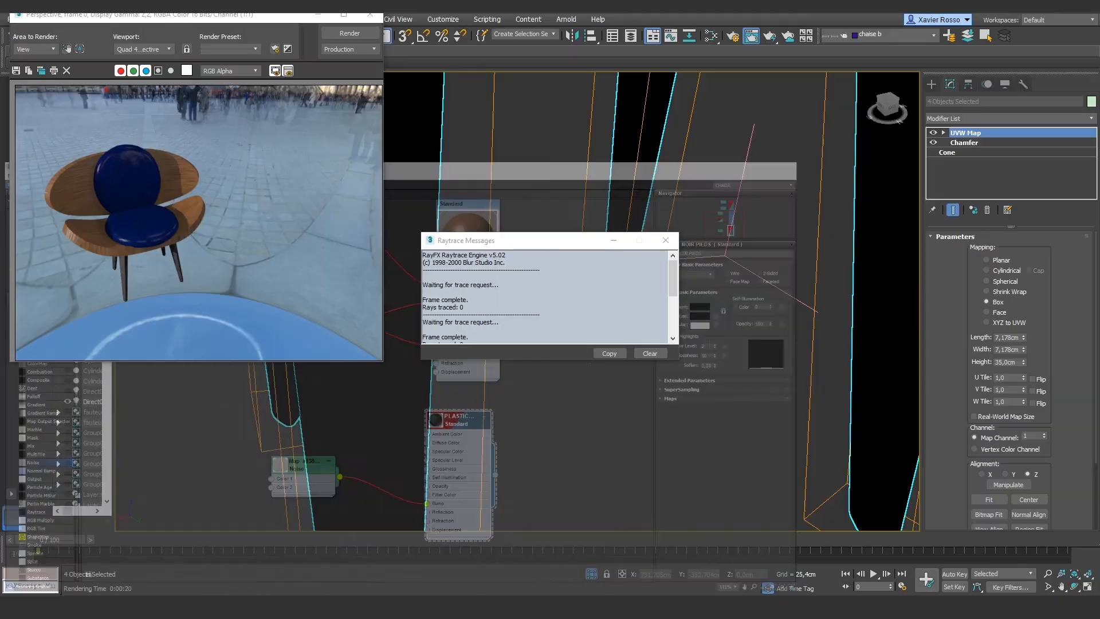
Step: Render the close-up of the chair legs to check the plastic and cancel the render partway
left_click(349, 33)
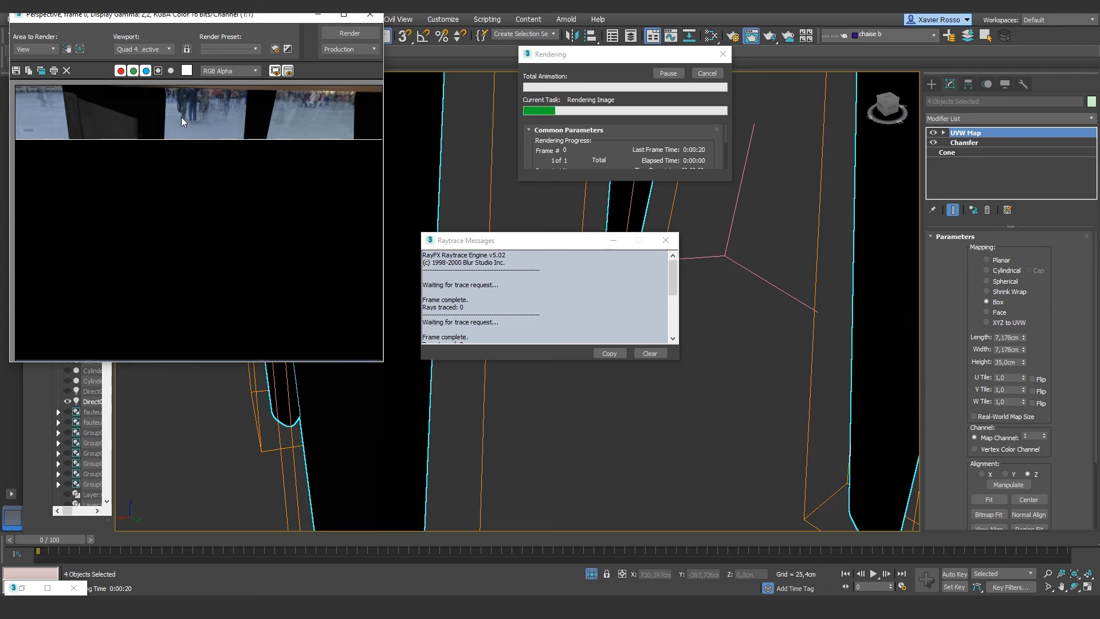
left_click(699, 95)
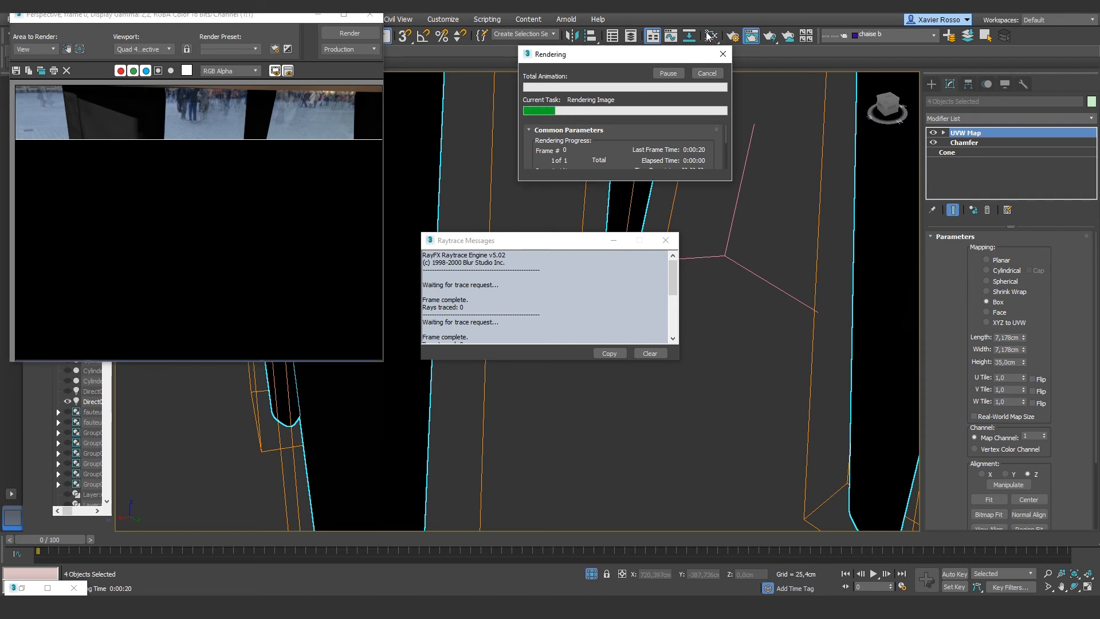
left_click(705, 77)
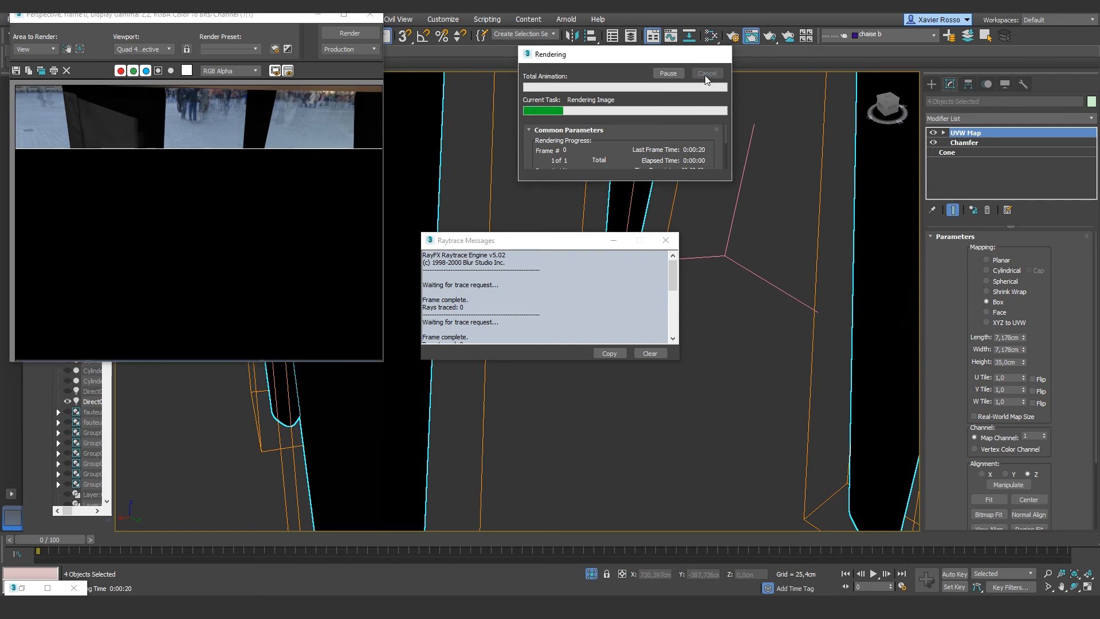
Step: Set the Size of PLASTIC NOIR PIEDS's bump Noise map to 0,05 and render the close-up of the legs again
key("m")
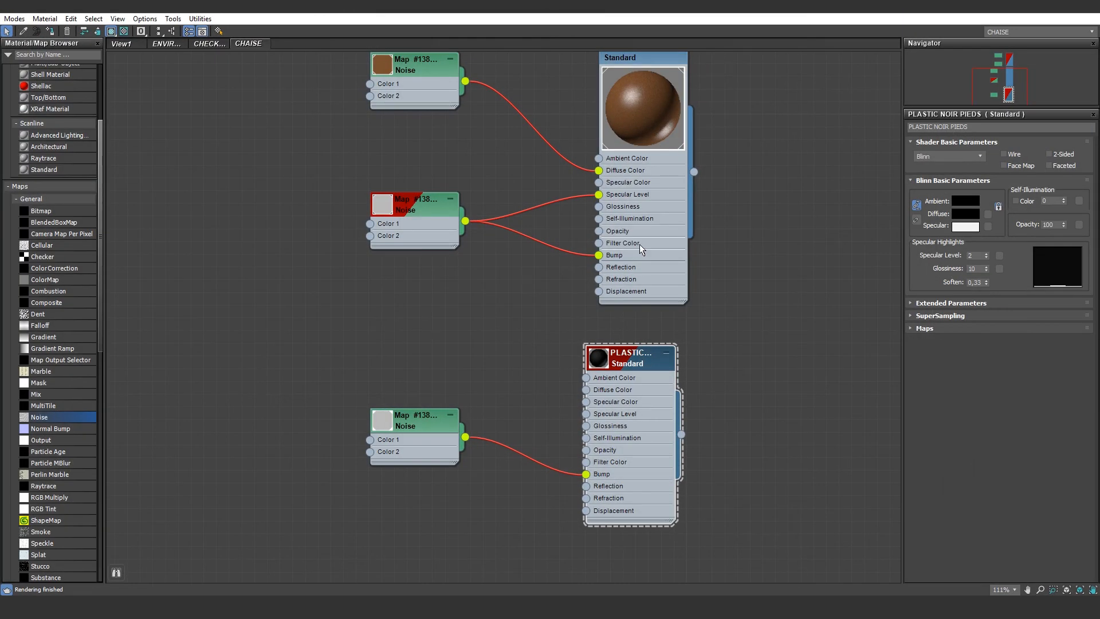
left_click(411, 429)
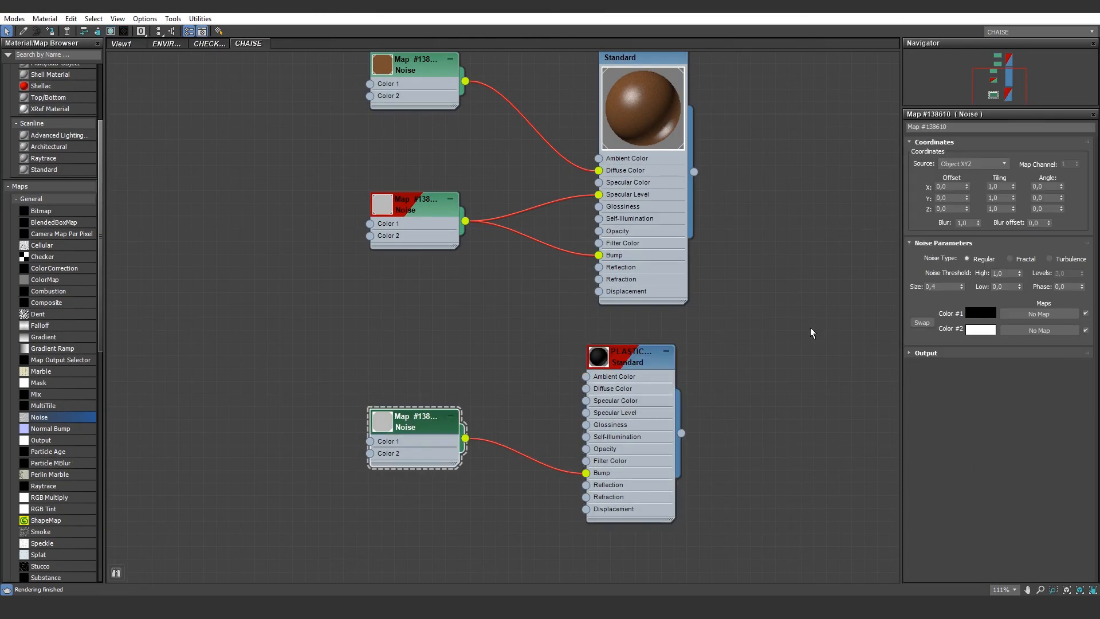
double_click(945, 287)
type("0,05")
key("Return")
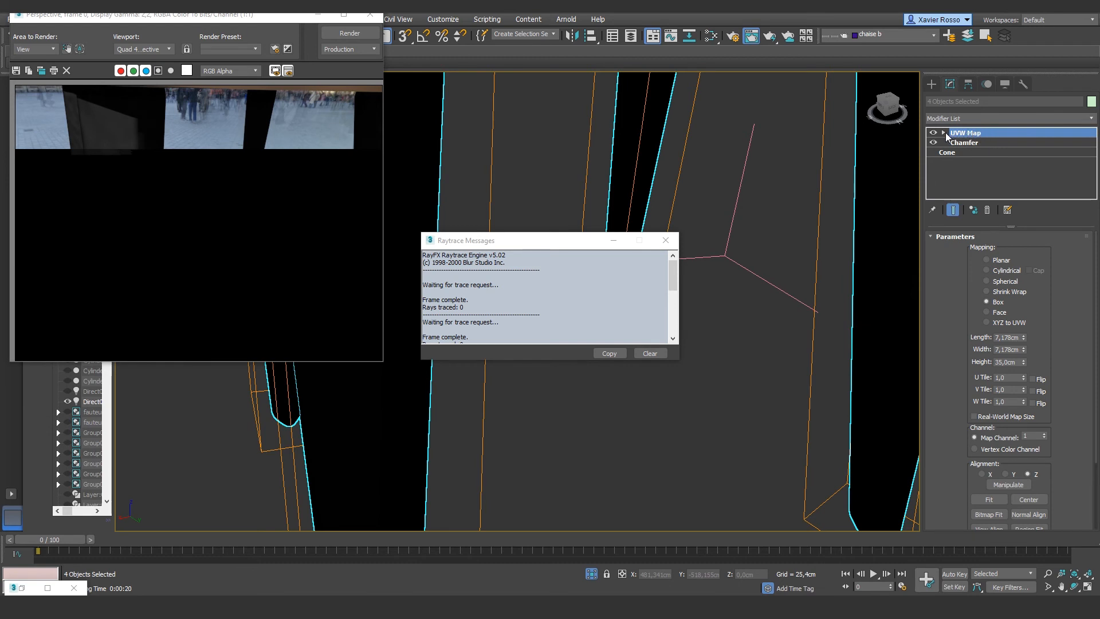
left_click(324, 35)
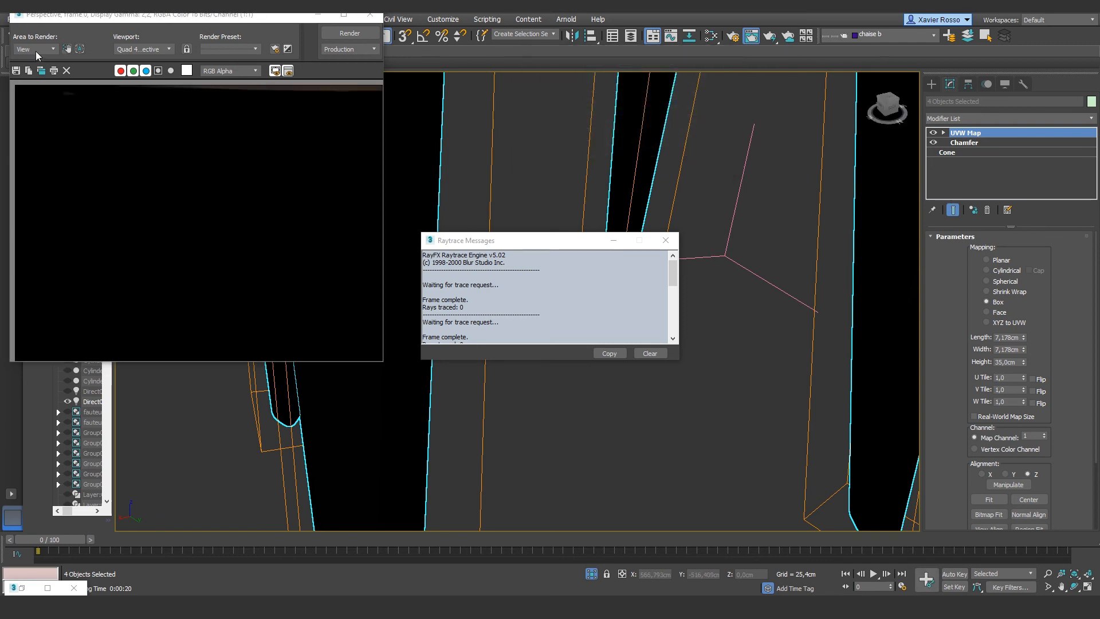
Step: Restrict the render area to a narrow region over the nearest chair leg, render that region and cancel partway
left_click(68, 49)
left_click_drag(17, 86, 98, 96)
left_click_drag(381, 228, 198, 228)
left_click(614, 240)
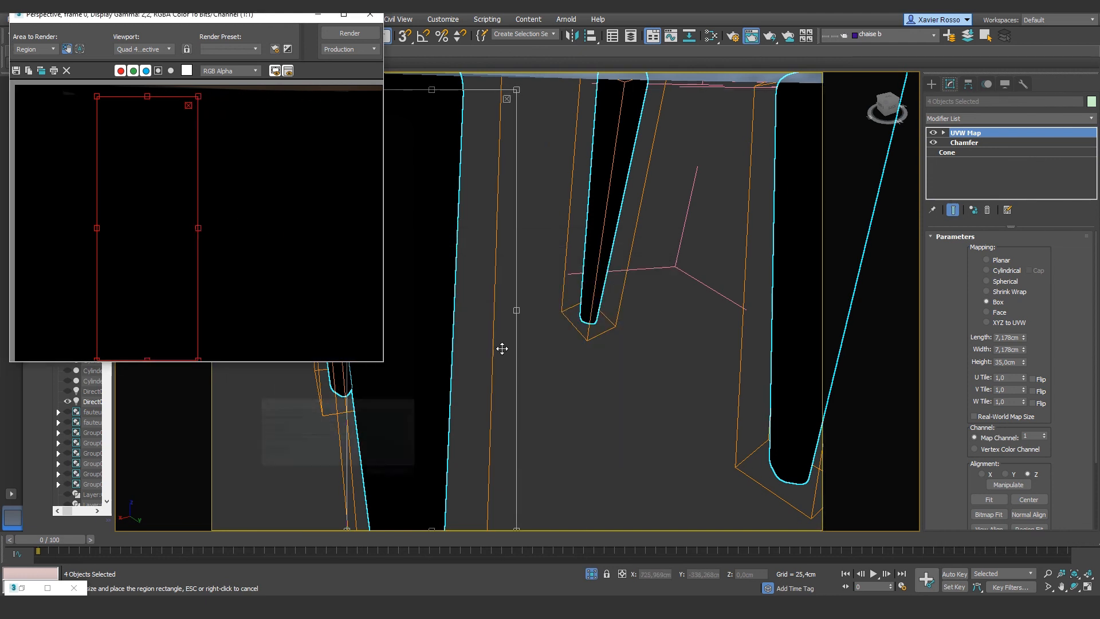
left_click_drag(516, 311, 460, 308)
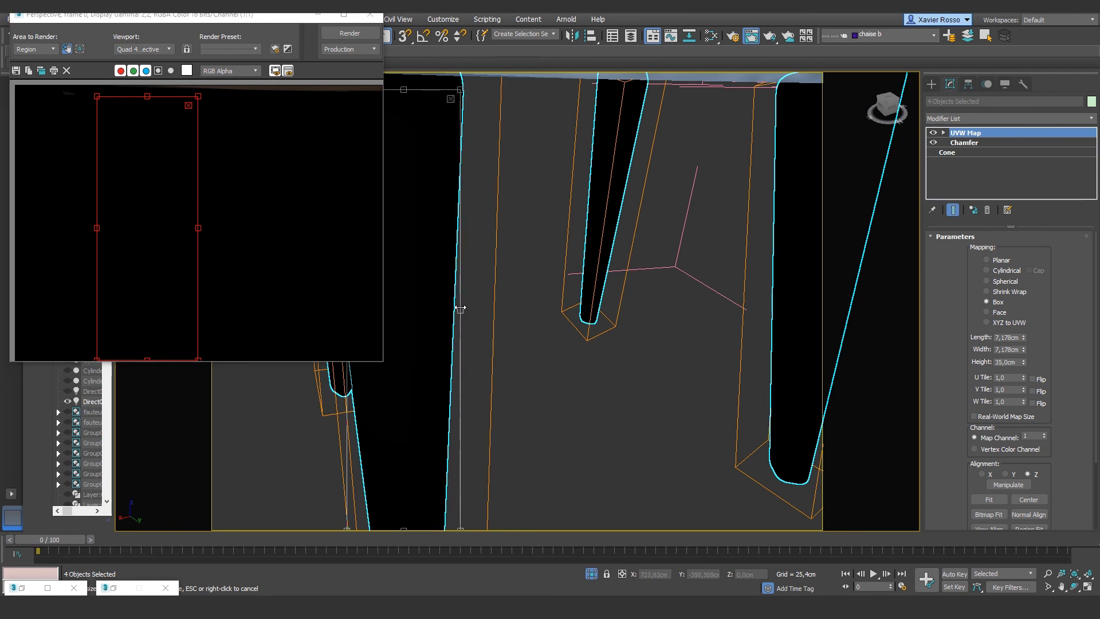
left_click(340, 33)
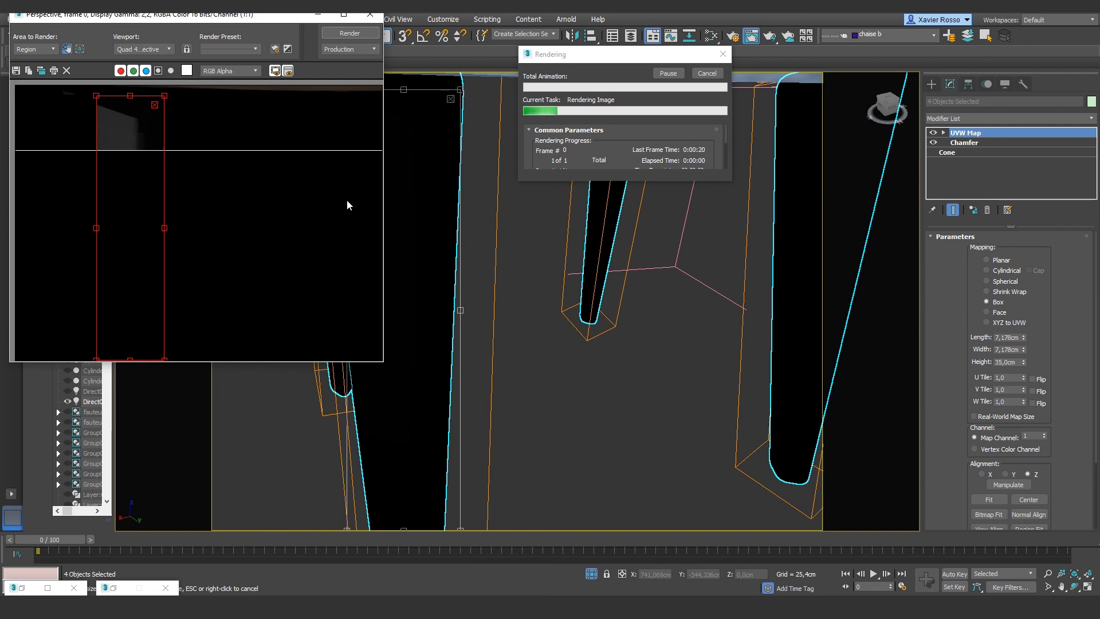
left_click(713, 74)
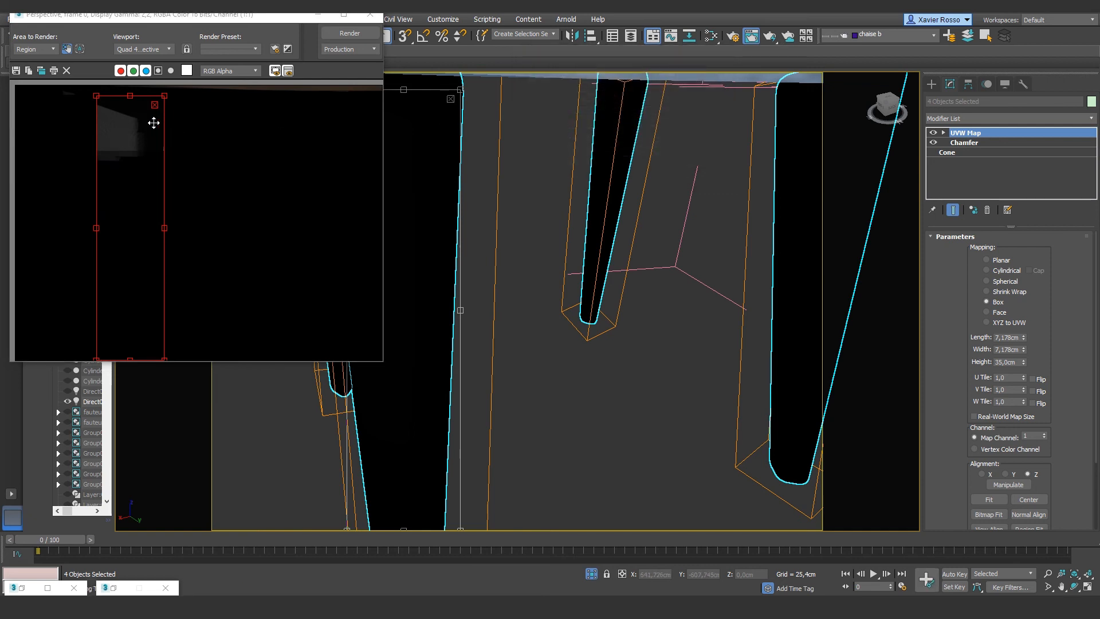
Step: Expand the render region to the full frame and set the area to render back to View
left_click_drag(164, 96, 381, 86)
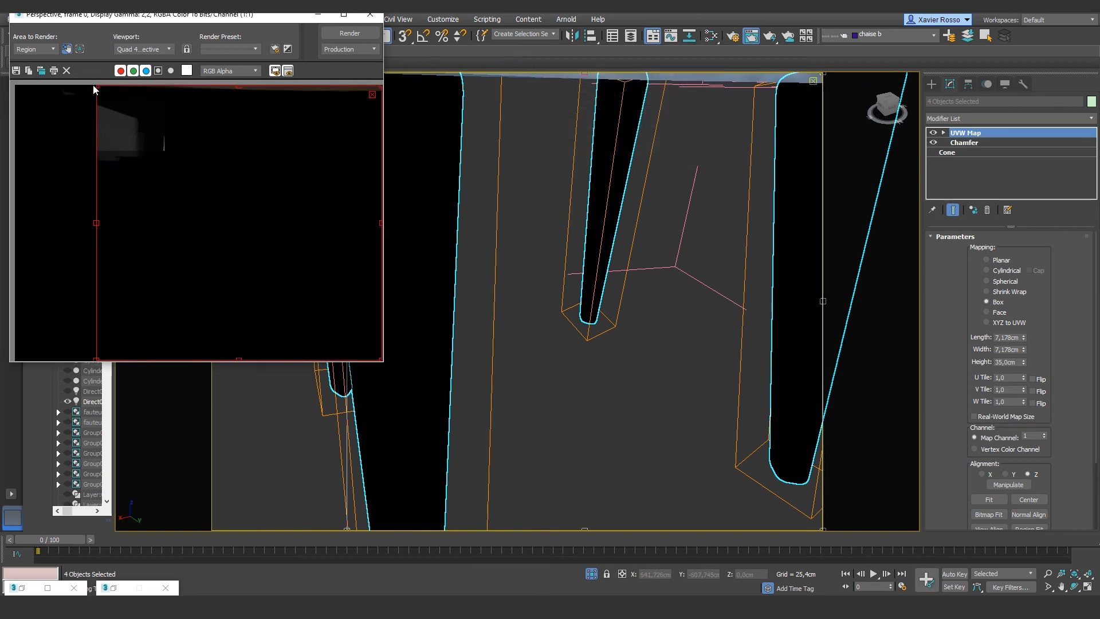
left_click_drag(96, 86, 13, 29)
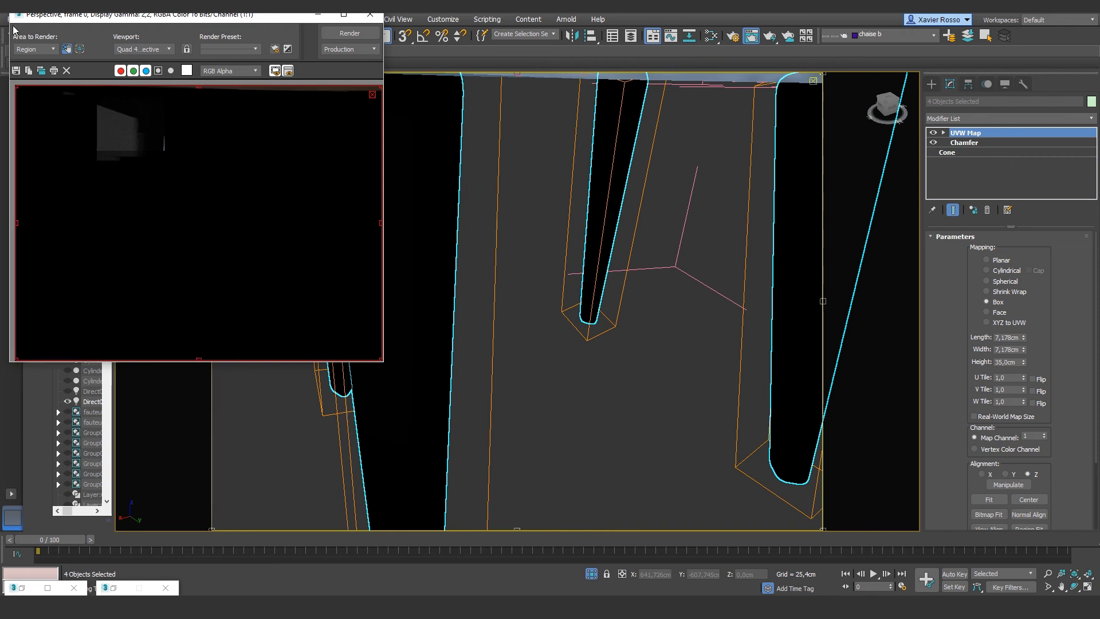
left_click(44, 49)
left_click(32, 58)
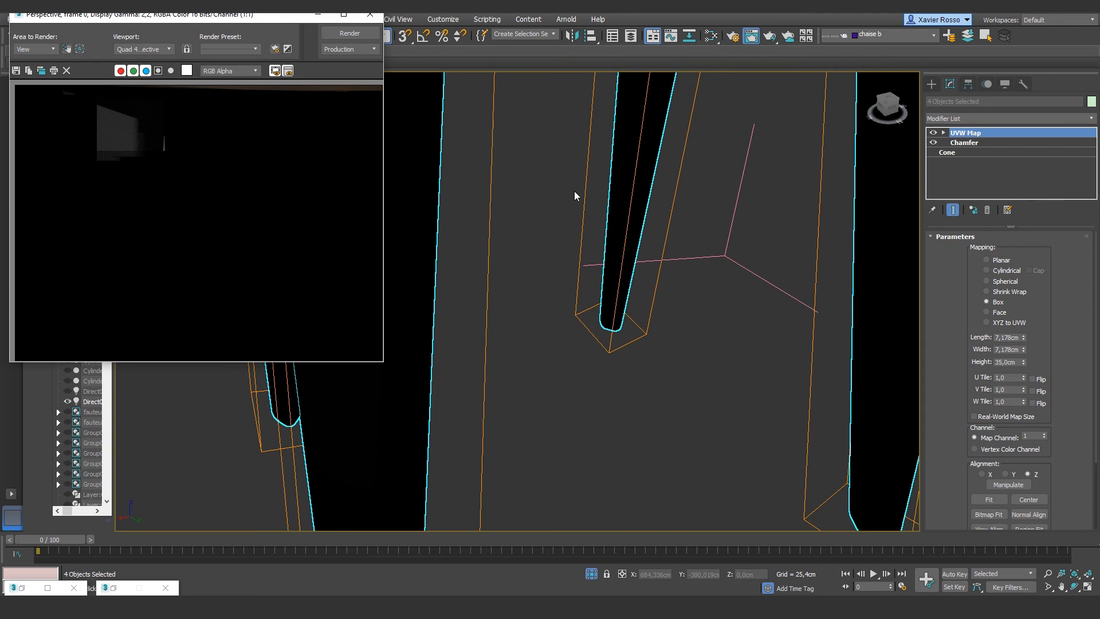
Step: Frame the whole chair in the perspective viewport
scroll(574, 195, "down", 5)
scroll(574, 192, "down", 3)
middle_click_drag(576, 191, 507, 338)
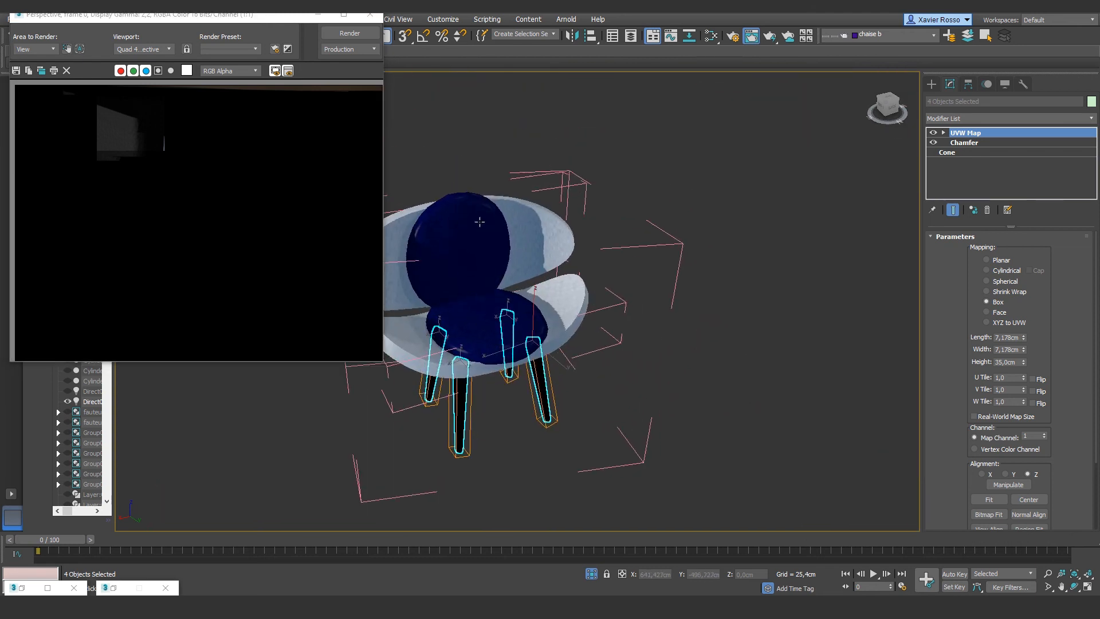